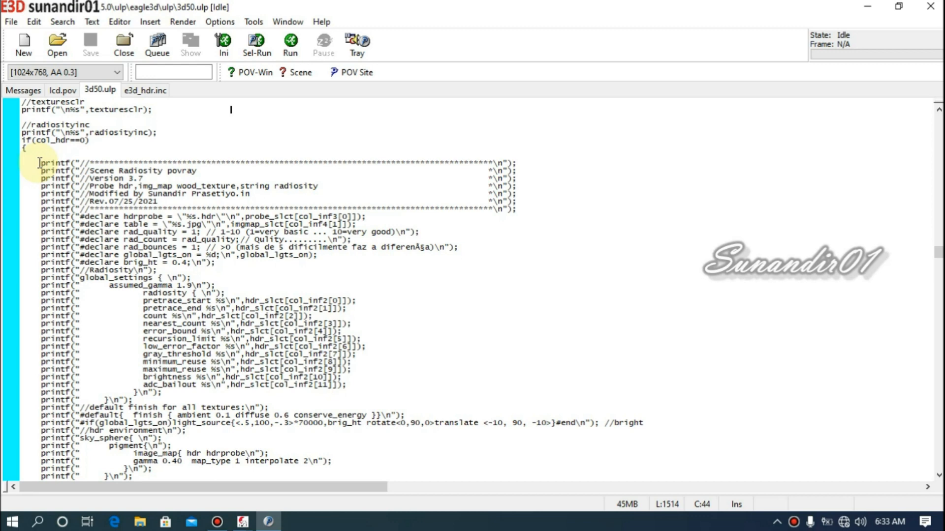
Compare the radiosity header printf lines in 3d50.ulp with the generated scene radiosity block in lcd.pov.
{"action": "left_click_drag", "start_coordinate": [50, 163], "coordinate": [68, 165]}
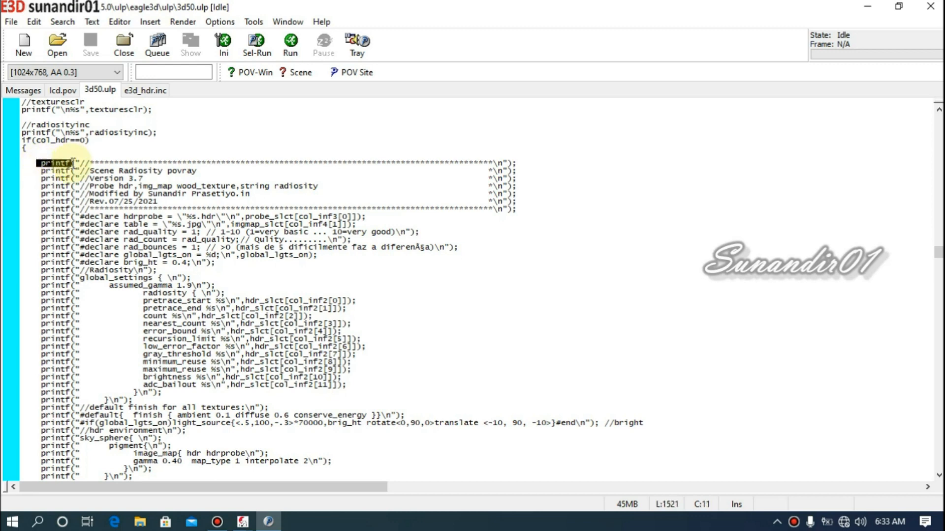
{"action": "left_click", "coordinate": [580, 170]}
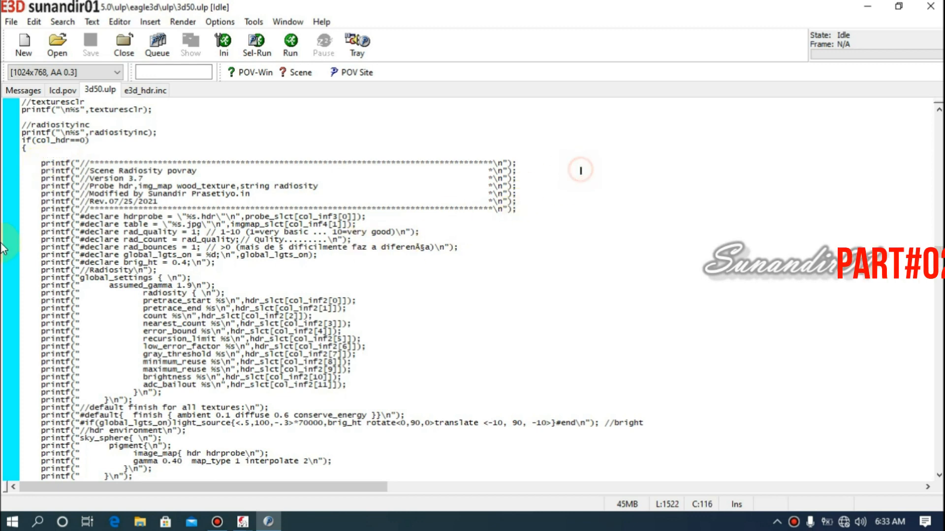
{"action": "left_click_drag", "start_coordinate": [31, 163], "coordinate": [76, 179]}
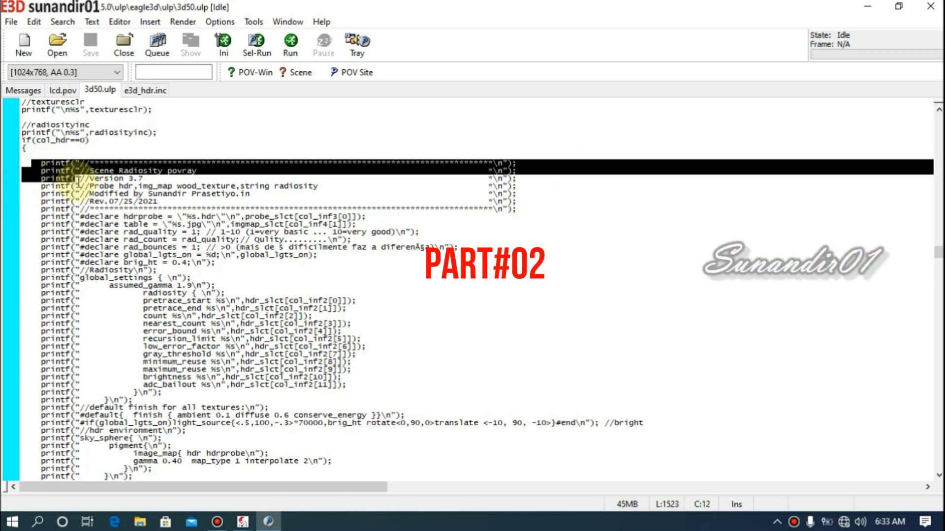
{"action": "left_click", "coordinate": [55, 90]}
{"action": "scroll", "coordinate": [304, 264], "scroll_direction": "up", "scroll_amount": 6}
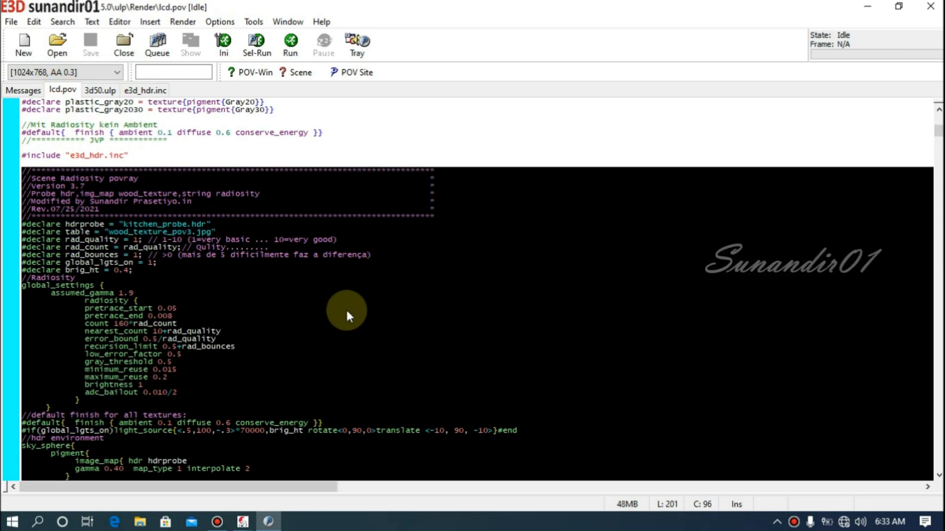
Find the HDR-MOD section in 3d50.ulp and highlight its opening dlgTabPage(lang[171]) lines for review.
{"action": "left_click", "coordinate": [100, 90]}
{"action": "scroll", "coordinate": [477, 257], "scroll_direction": "up", "scroll_amount": 15}
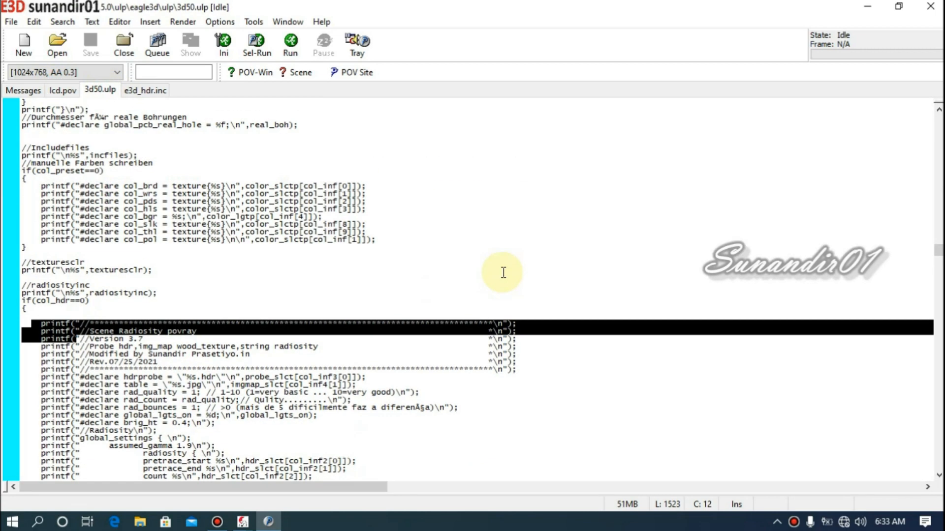
{"action": "scroll", "coordinate": [503, 272], "scroll_direction": "up", "scroll_amount": 20}
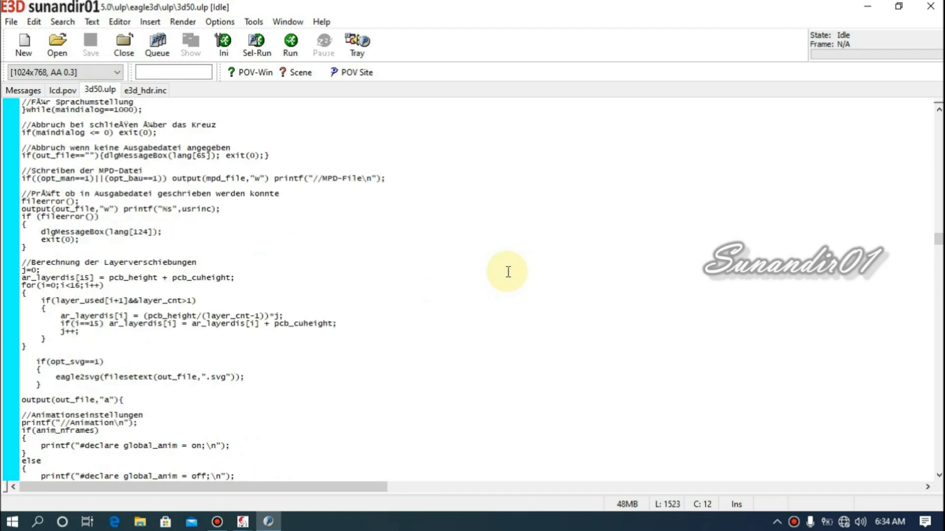
{"action": "scroll", "coordinate": [508, 272], "scroll_direction": "up", "scroll_amount": 20}
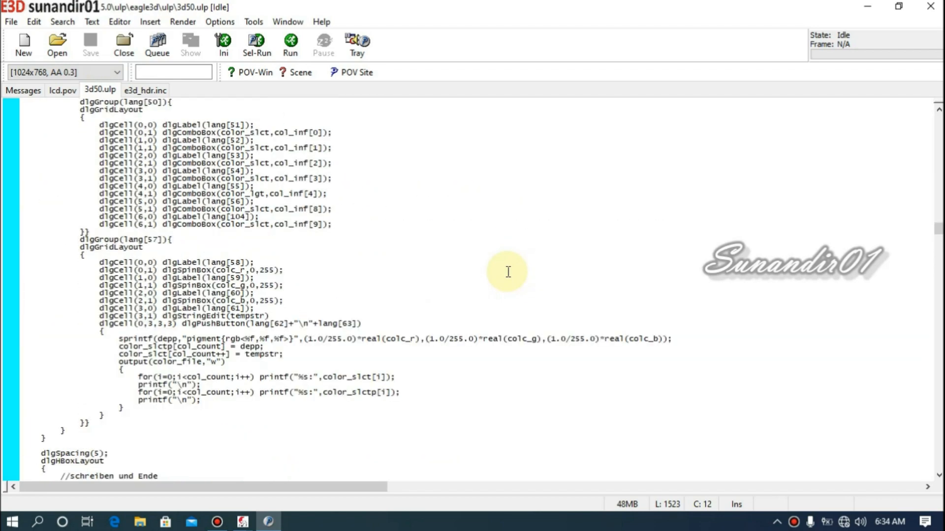
{"action": "scroll", "coordinate": [508, 271], "scroll_direction": "up", "scroll_amount": 15}
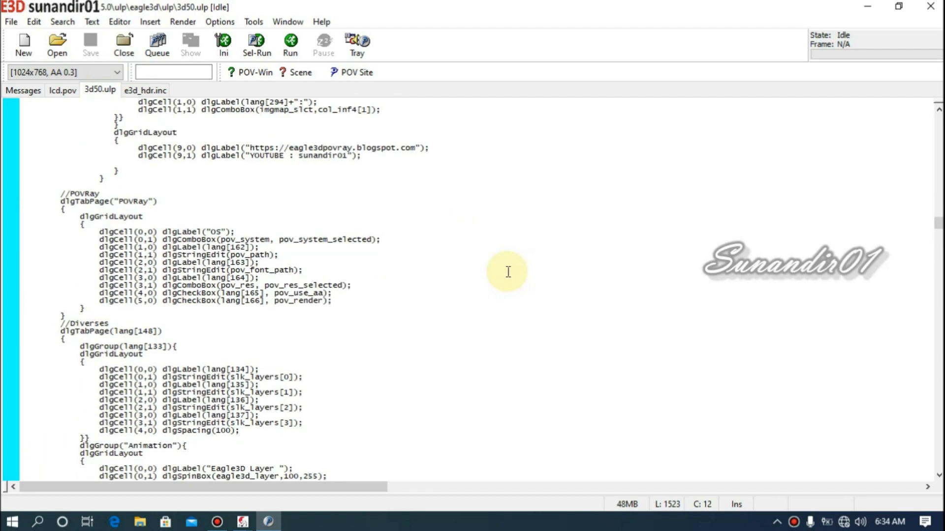
{"action": "scroll", "coordinate": [508, 271], "scroll_direction": "up", "scroll_amount": 8}
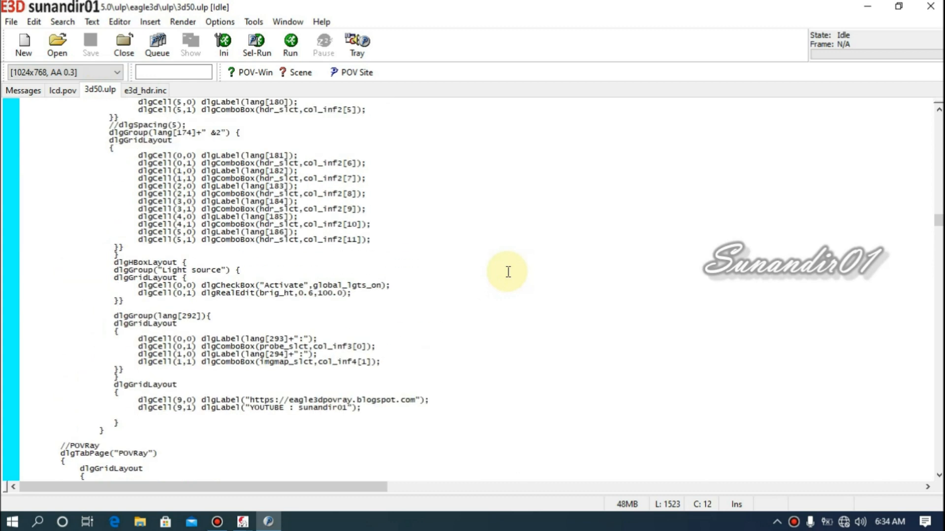
{"action": "scroll", "coordinate": [508, 272], "scroll_direction": "up", "scroll_amount": 16}
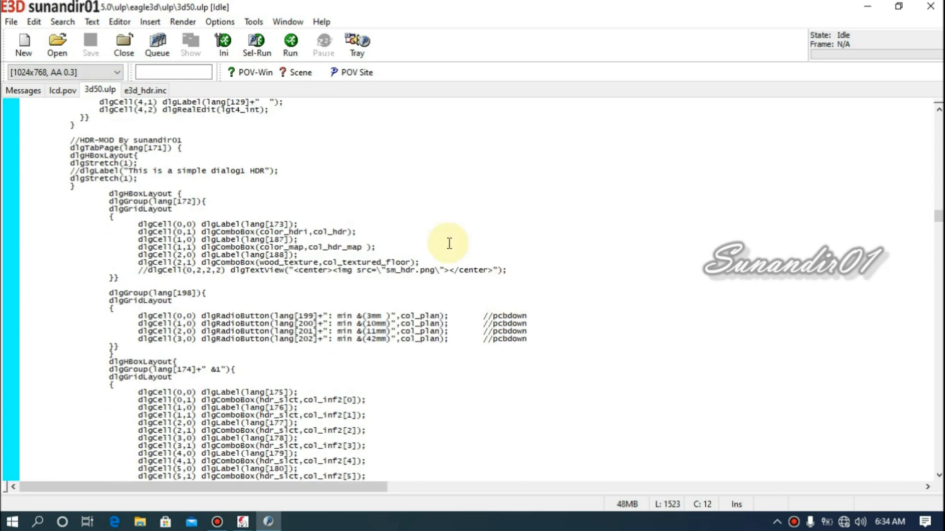
{"action": "left_click_drag", "start_coordinate": [55, 148], "coordinate": [229, 182]}
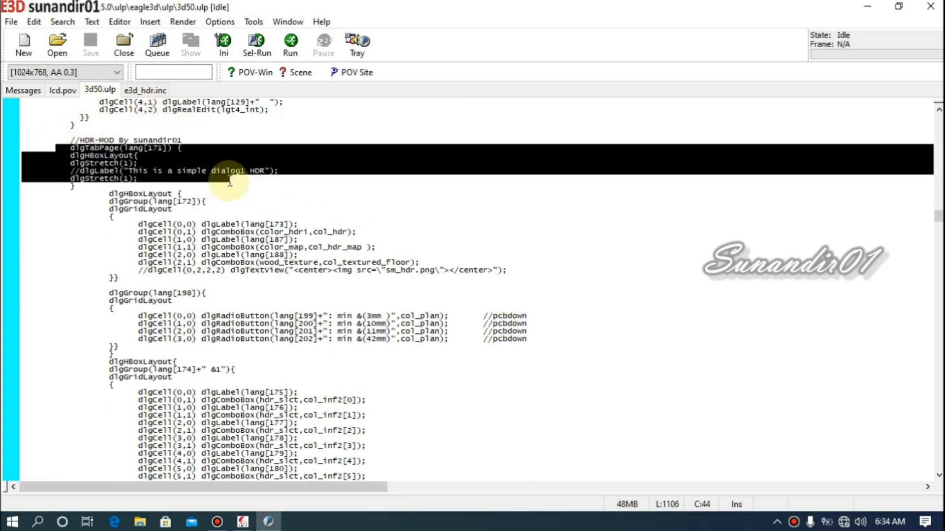
{"action": "left_click_drag", "start_coordinate": [57, 133], "coordinate": [285, 179]}
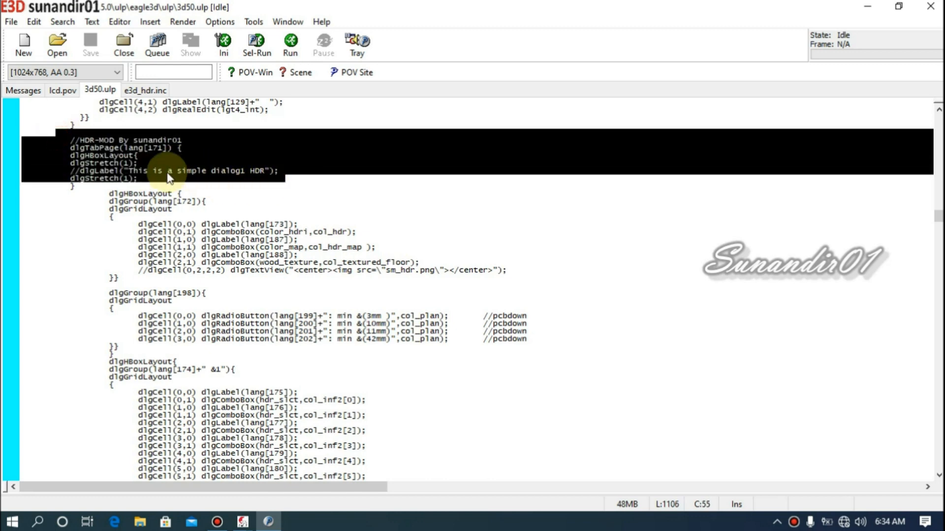
{"action": "left_click", "coordinate": [21, 132]}
{"action": "left_click_drag", "start_coordinate": [21, 132], "coordinate": [161, 180]}
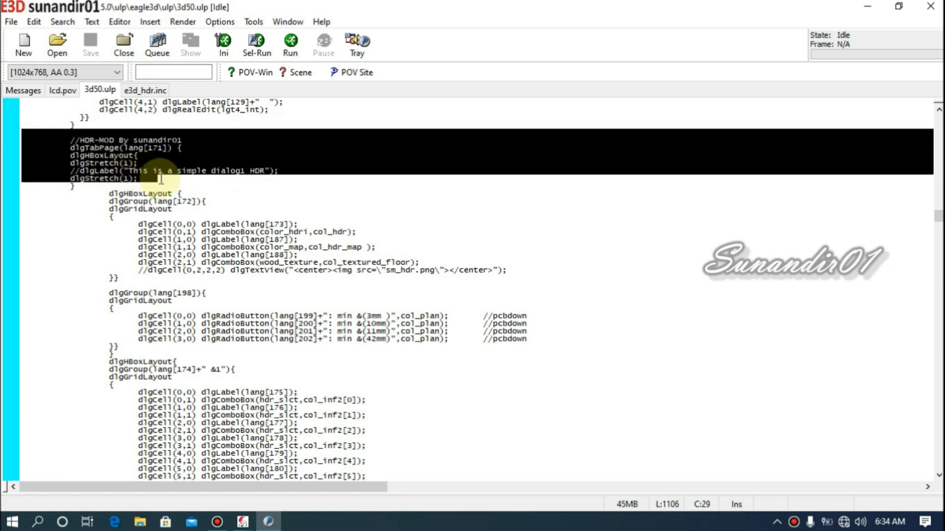
{"action": "scroll", "coordinate": [268, 188], "scroll_direction": "up", "scroll_amount": 3}
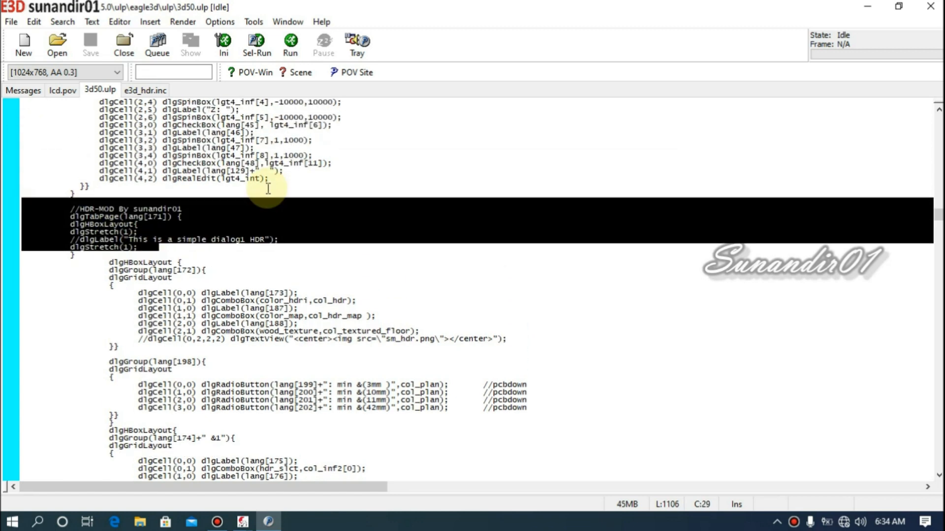
Switch to the EAGLE board window, open the Eagle3D parameter dialog of 3d50.ulp and check its language selection.
{"action": "left_click_drag", "start_coordinate": [937, 215], "coordinate": [937, 196]}
{"action": "mouse_move", "coordinate": [243, 522]}
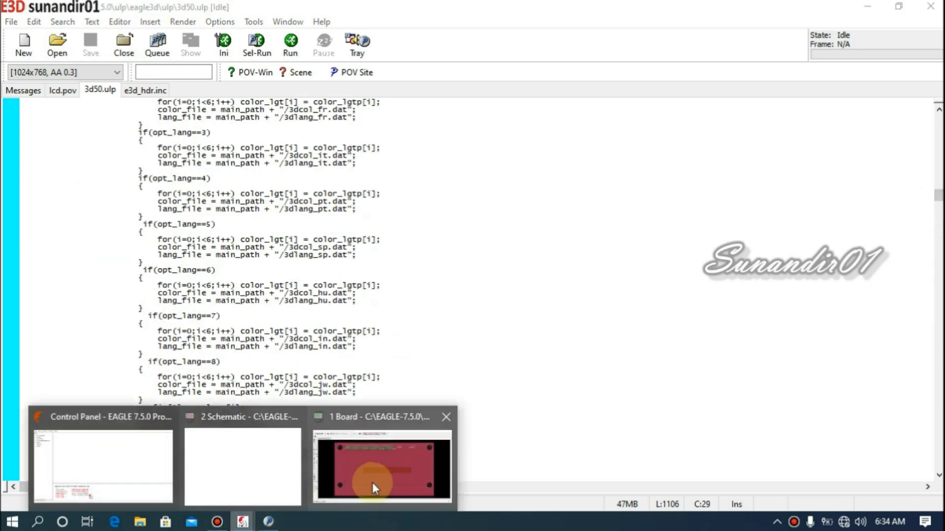
{"action": "left_click", "coordinate": [372, 482]}
{"action": "left_click", "coordinate": [510, 40]}
{"action": "left_click", "coordinate": [502, 74]}
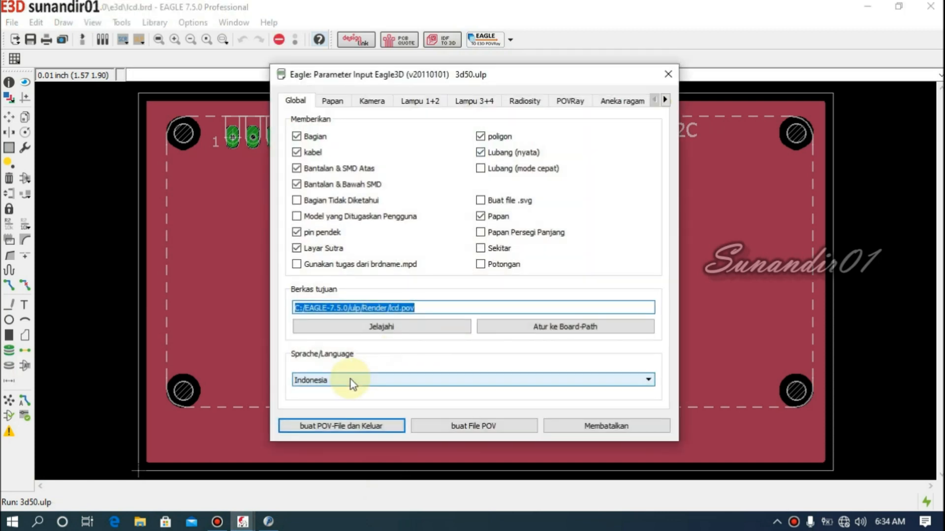
{"action": "left_click", "coordinate": [350, 379]}
{"action": "left_click", "coordinate": [311, 391]}
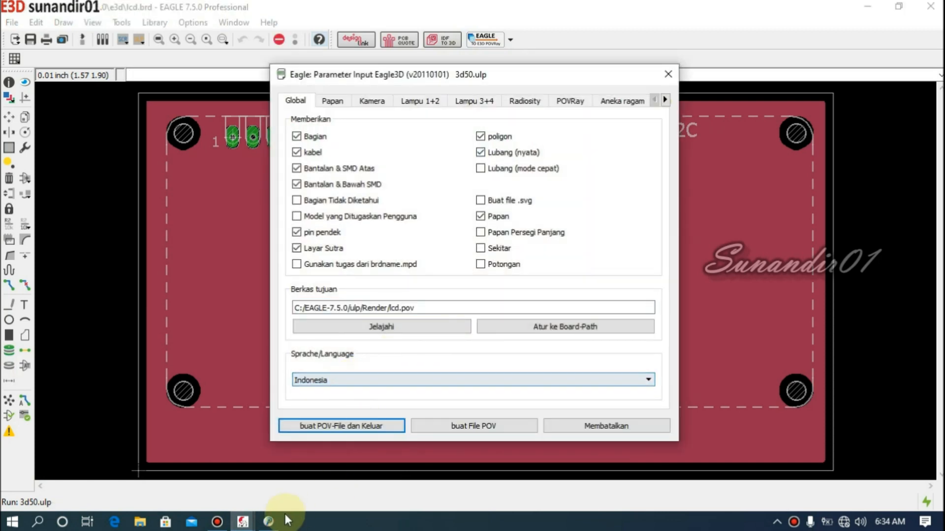
Return to the POV-Ray editor and highlight the langslct[] language array in the variable declarations of 3d50.ulp.
{"action": "left_click", "coordinate": [268, 521]}
{"action": "left_click_drag", "start_coordinate": [938, 196], "coordinate": [936, 108]}
{"action": "scroll", "coordinate": [356, 198], "scroll_direction": "down", "scroll_amount": 20}
{"action": "scroll", "coordinate": [392, 254], "scroll_direction": "down", "scroll_amount": 12}
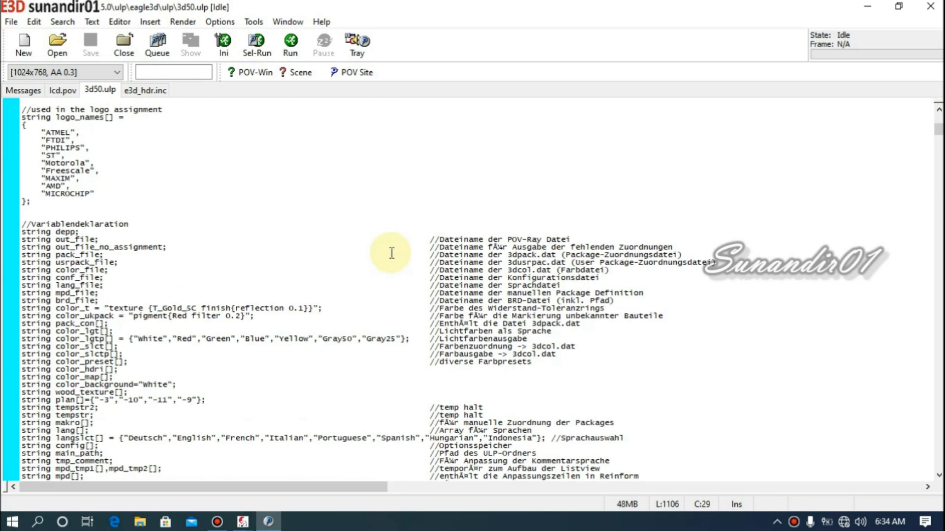
{"action": "scroll", "coordinate": [392, 253], "scroll_direction": "down", "scroll_amount": 5}
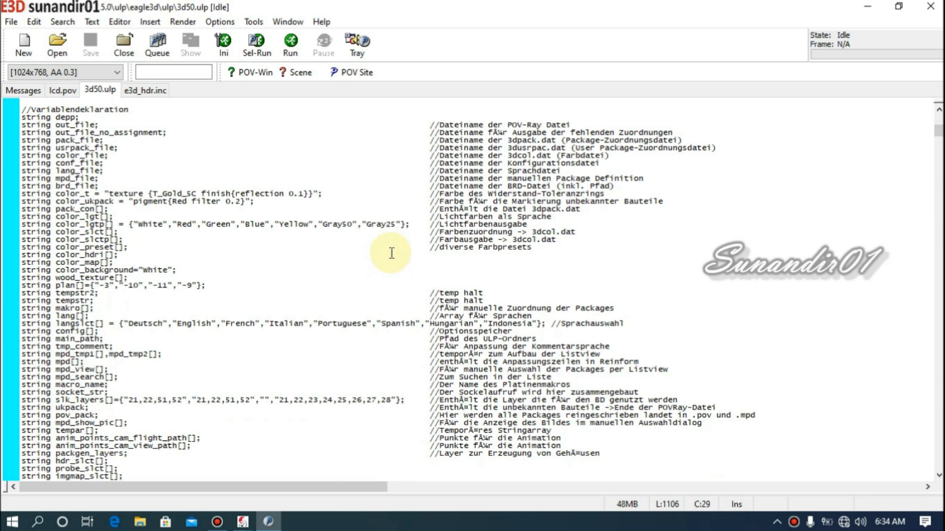
{"action": "scroll", "coordinate": [392, 254], "scroll_direction": "down", "scroll_amount": 3}
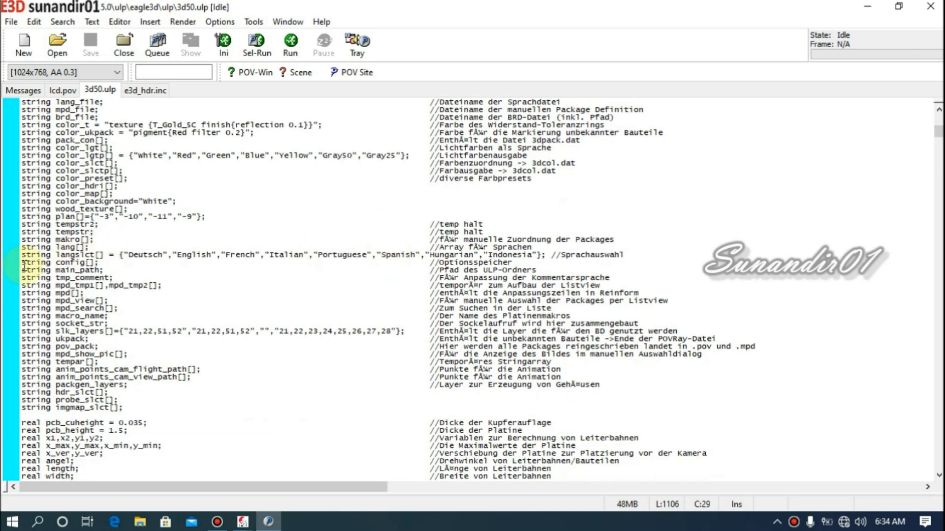
{"action": "left_click_drag", "start_coordinate": [22, 255], "coordinate": [540, 256]}
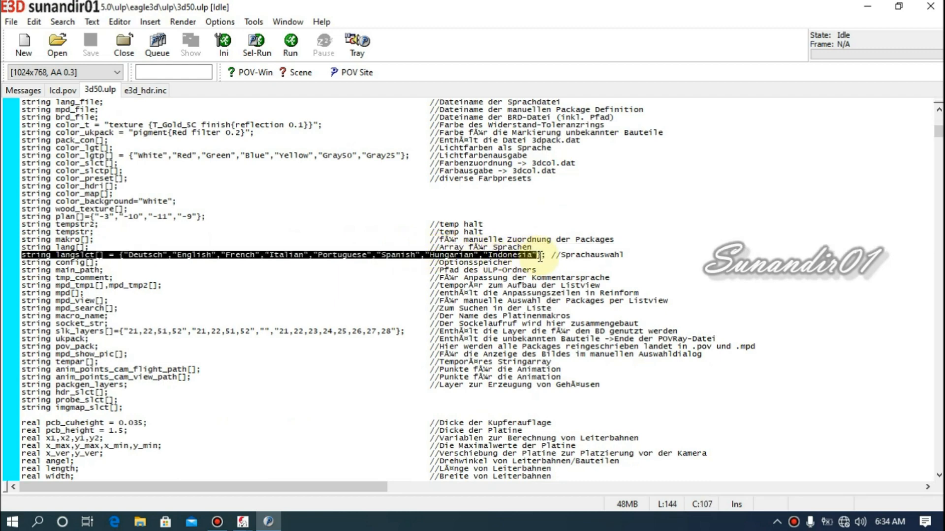
Examine the language selection dialog code in 3d50.ulp, highlighting the opt_lang==6 and opt_lang==7 branches that assign the colour and language files.
{"action": "scroll", "coordinate": [411, 329], "scroll_direction": "down", "scroll_amount": 7}
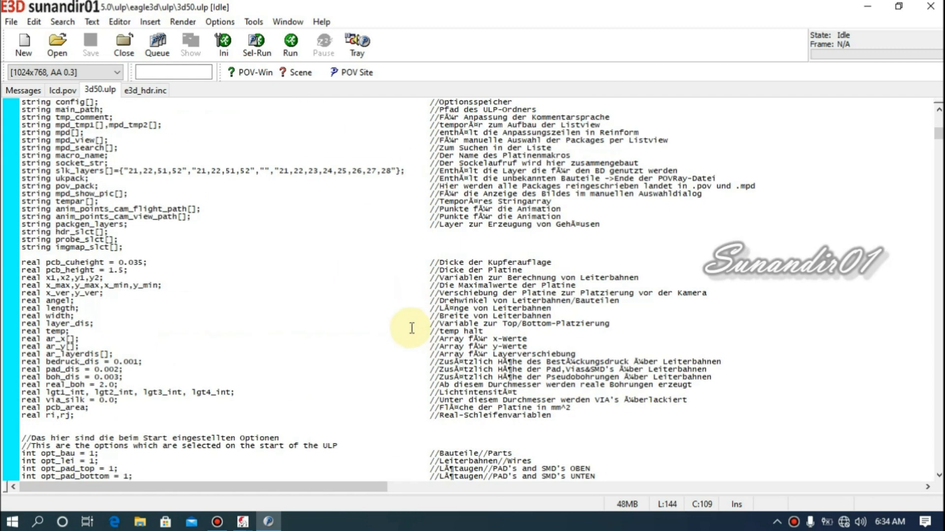
{"action": "scroll", "coordinate": [412, 329], "scroll_direction": "down", "scroll_amount": 20}
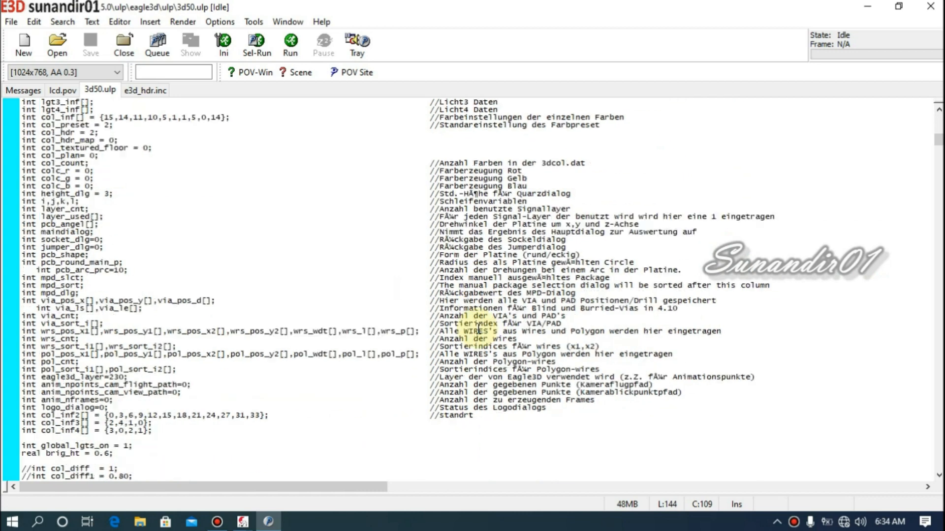
{"action": "scroll", "coordinate": [478, 328], "scroll_direction": "down", "scroll_amount": 20}
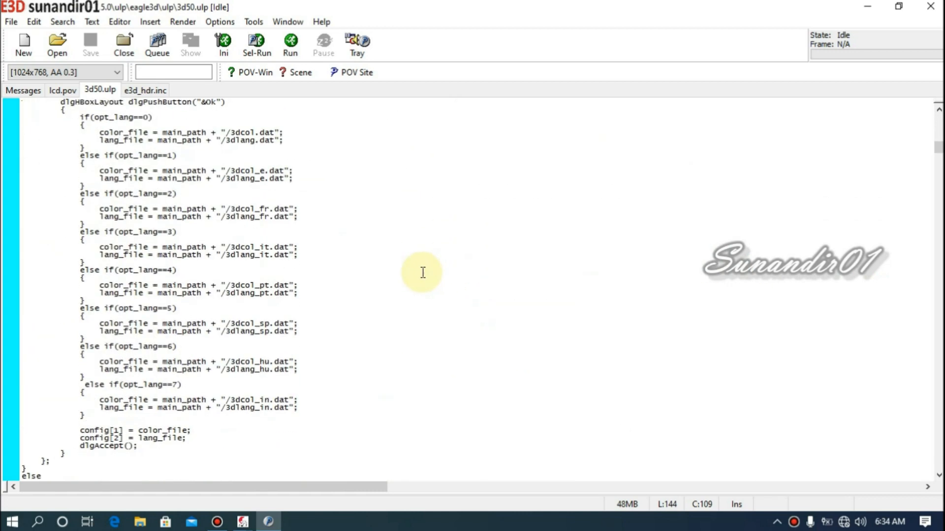
{"action": "scroll", "coordinate": [422, 272], "scroll_direction": "up", "scroll_amount": 6}
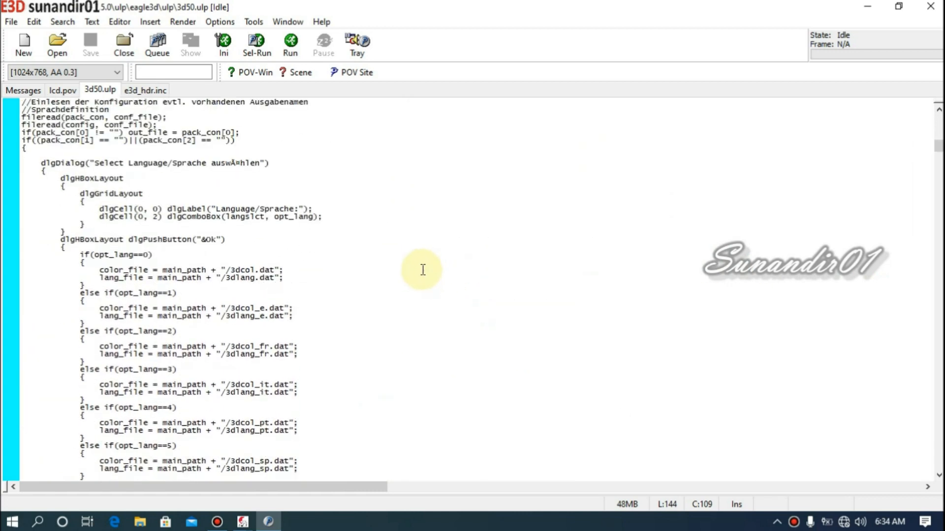
{"action": "scroll", "coordinate": [423, 270], "scroll_direction": "down", "scroll_amount": 1}
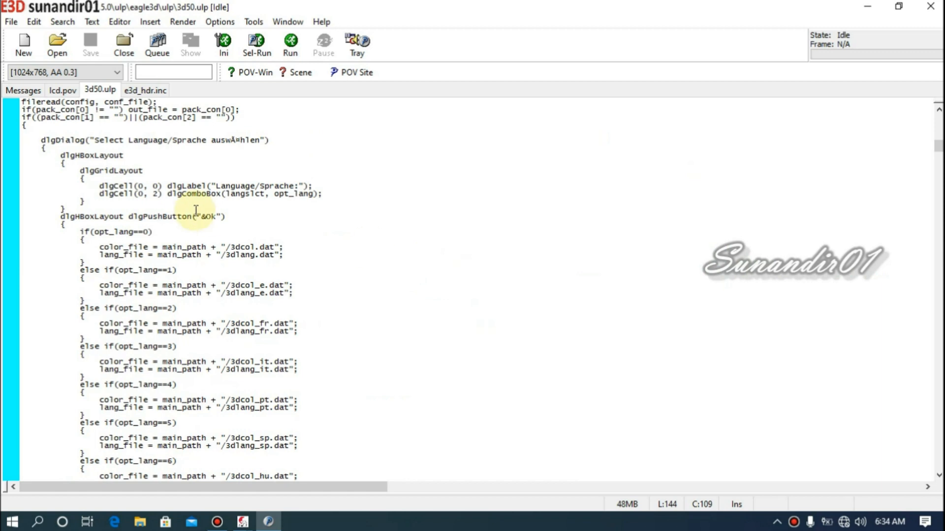
{"action": "scroll", "coordinate": [289, 245], "scroll_direction": "down", "scroll_amount": 7}
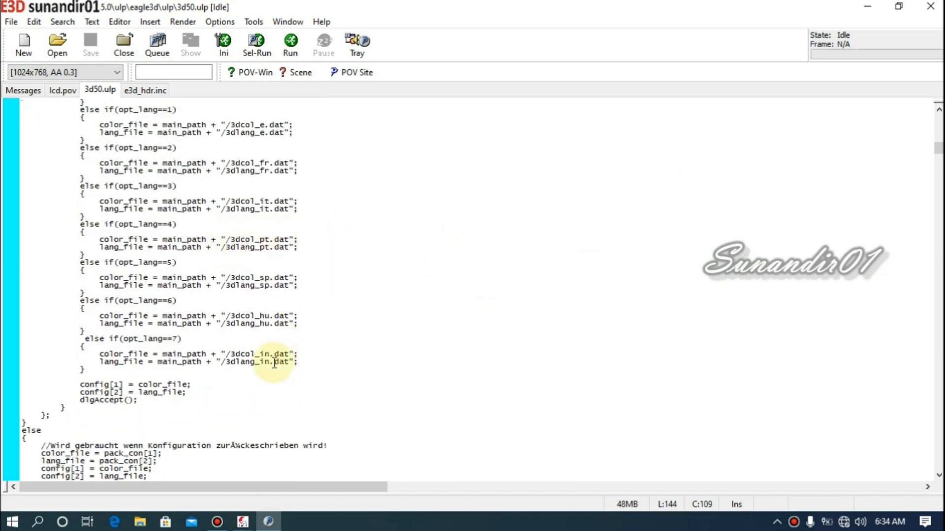
{"action": "left_click", "coordinate": [179, 338]}
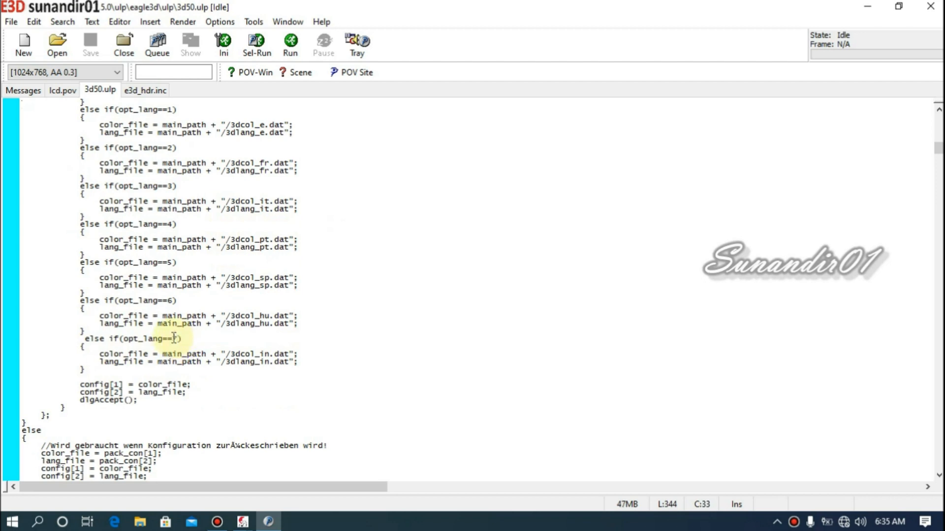
{"action": "scroll", "coordinate": [67, 335], "scroll_direction": "down", "scroll_amount": 2}
{"action": "scroll", "coordinate": [67, 335], "scroll_direction": "down", "scroll_amount": 2}
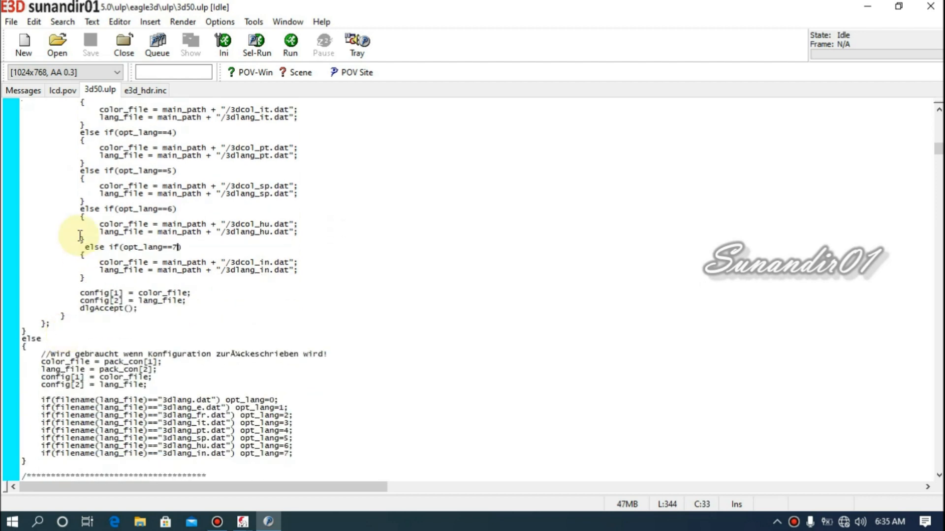
{"action": "left_click_drag", "start_coordinate": [72, 209], "coordinate": [186, 212]}
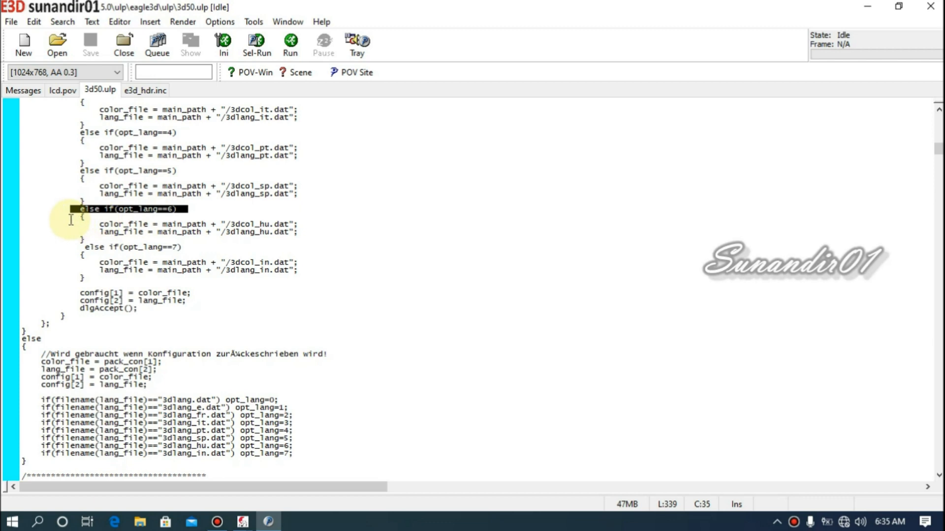
{"action": "left_click_drag", "start_coordinate": [75, 230], "coordinate": [245, 310]}
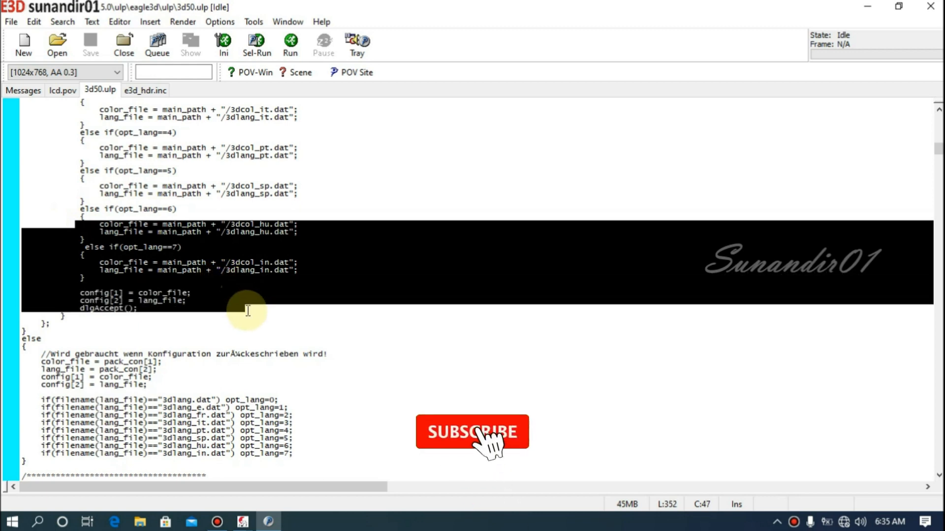
Examine the filename(lang_file) checks in 3d50.ulp, highlighting the 3dlang_in.dat line, and continue to the colour and language file reading code.
{"action": "scroll", "coordinate": [212, 330], "scroll_direction": "down", "scroll_amount": 7}
{"action": "scroll", "coordinate": [245, 325], "scroll_direction": "down", "scroll_amount": 5}
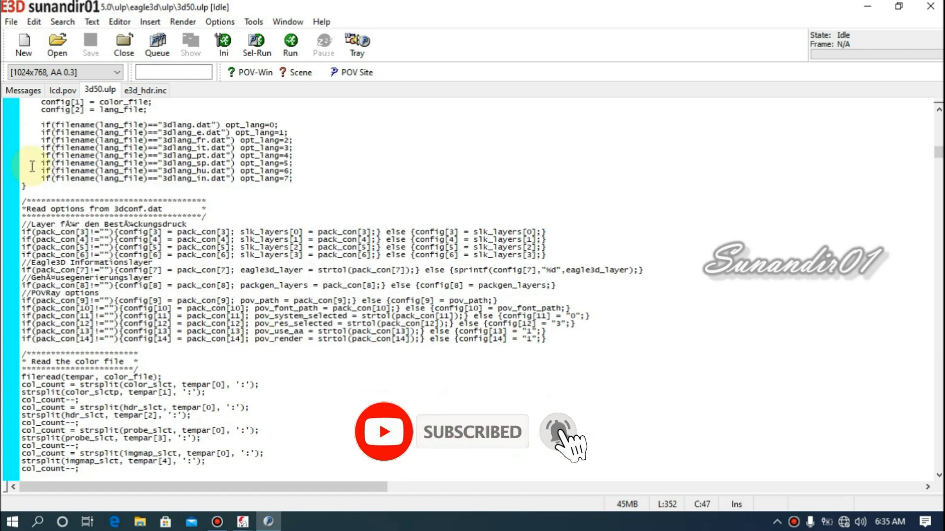
{"action": "left_click_drag", "start_coordinate": [41, 178], "coordinate": [332, 182]}
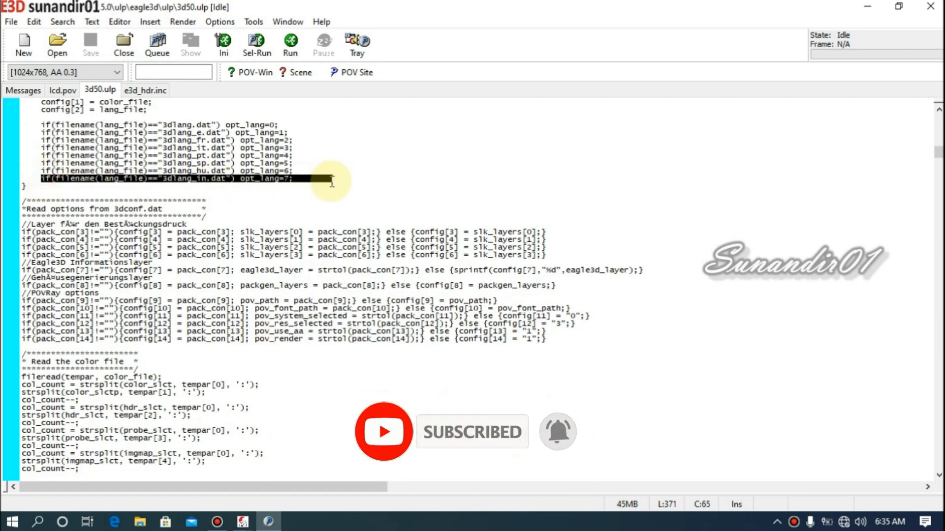
{"action": "left_click", "coordinate": [420, 171]}
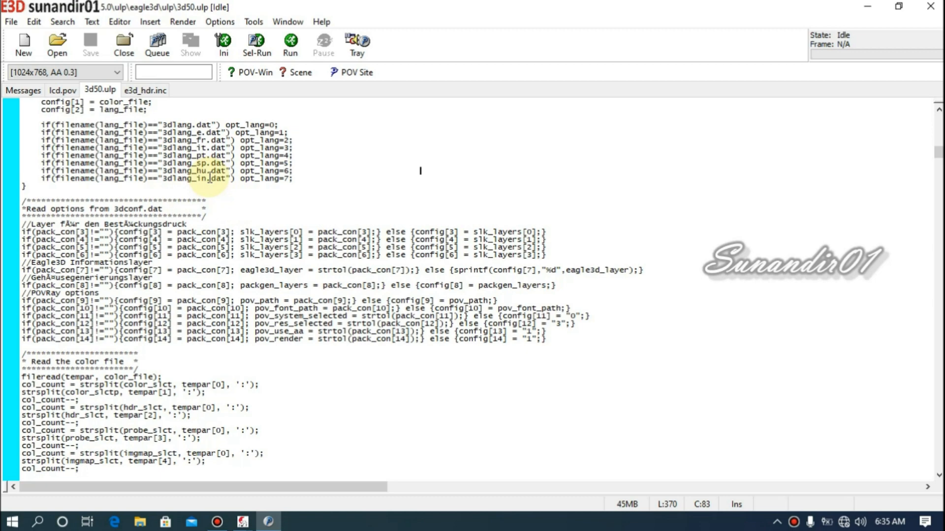
{"action": "scroll", "coordinate": [390, 243], "scroll_direction": "down", "scroll_amount": 20}
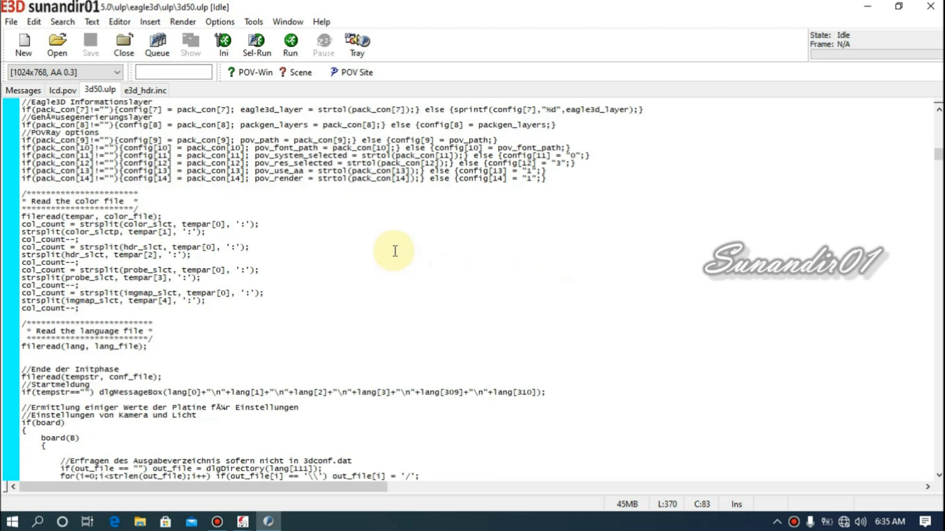
Examine the initialization and colour preset code in 3d50.ulp, highlighting the Radiosity block that fills the color_hdri[] array.
{"action": "scroll", "coordinate": [420, 317], "scroll_direction": "down", "scroll_amount": 20}
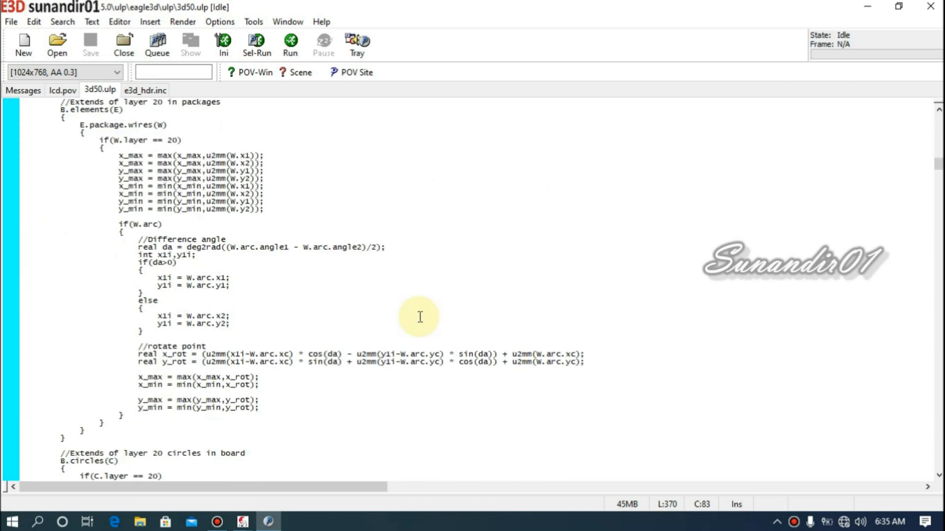
{"action": "scroll", "coordinate": [420, 317], "scroll_direction": "down", "scroll_amount": 20}
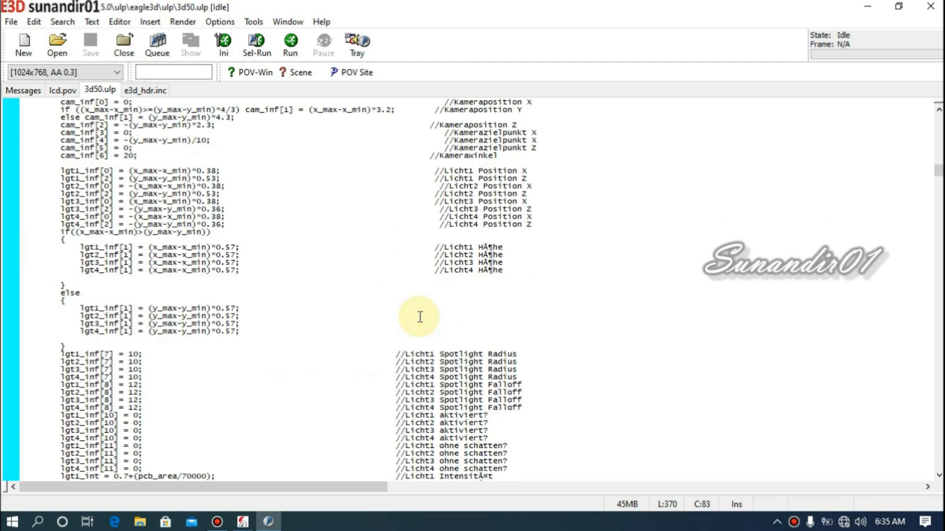
{"action": "scroll", "coordinate": [419, 317], "scroll_direction": "down", "scroll_amount": 20}
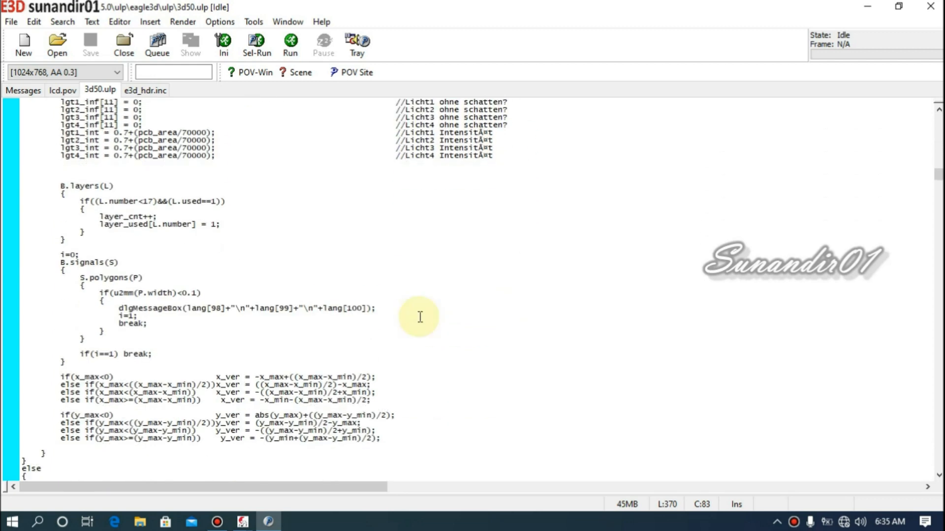
{"action": "scroll", "coordinate": [420, 317], "scroll_direction": "down", "scroll_amount": 9}
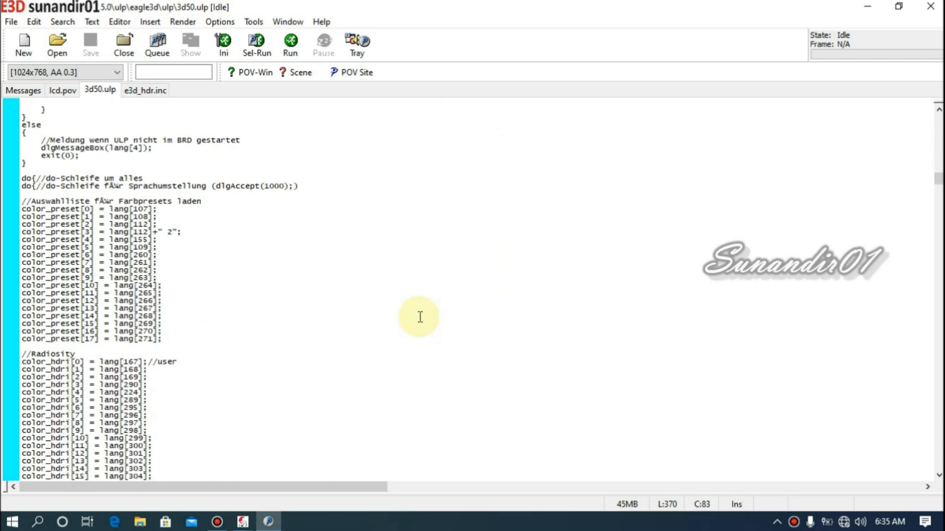
{"action": "scroll", "coordinate": [420, 317], "scroll_direction": "up", "scroll_amount": 2}
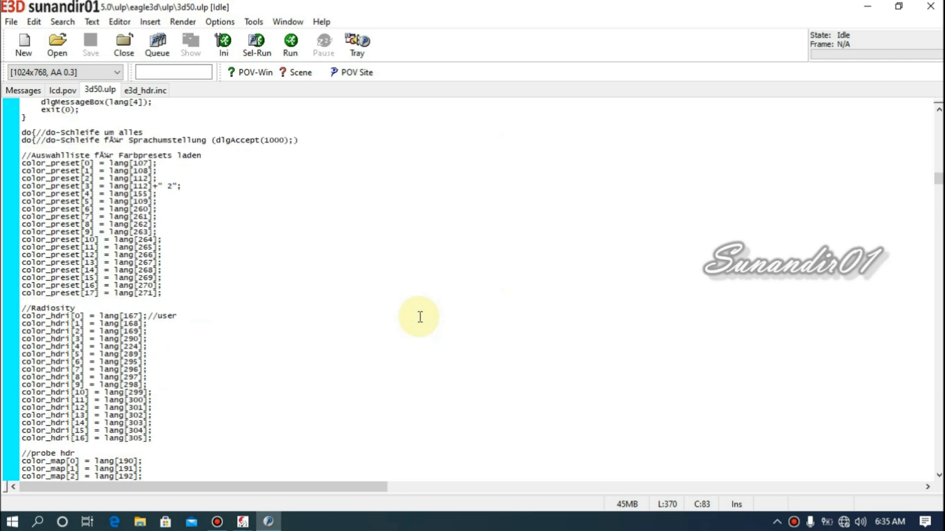
{"action": "scroll", "coordinate": [419, 317], "scroll_direction": "down", "scroll_amount": 3}
{"action": "scroll", "coordinate": [419, 317], "scroll_direction": "up", "scroll_amount": 1}
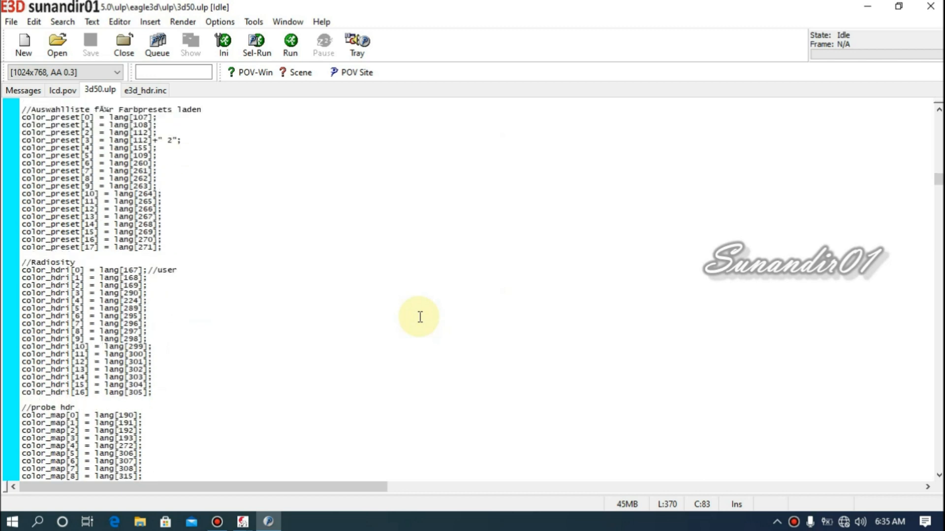
{"action": "scroll", "coordinate": [420, 316], "scroll_direction": "down", "scroll_amount": 1}
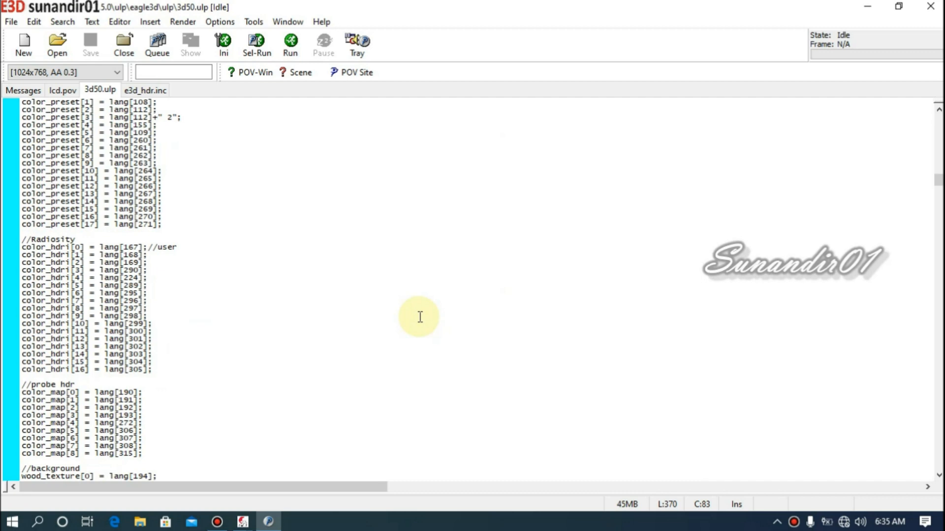
{"action": "scroll", "coordinate": [396, 314], "scroll_direction": "down", "scroll_amount": 3}
{"action": "scroll", "coordinate": [396, 314], "scroll_direction": "down", "scroll_amount": 2}
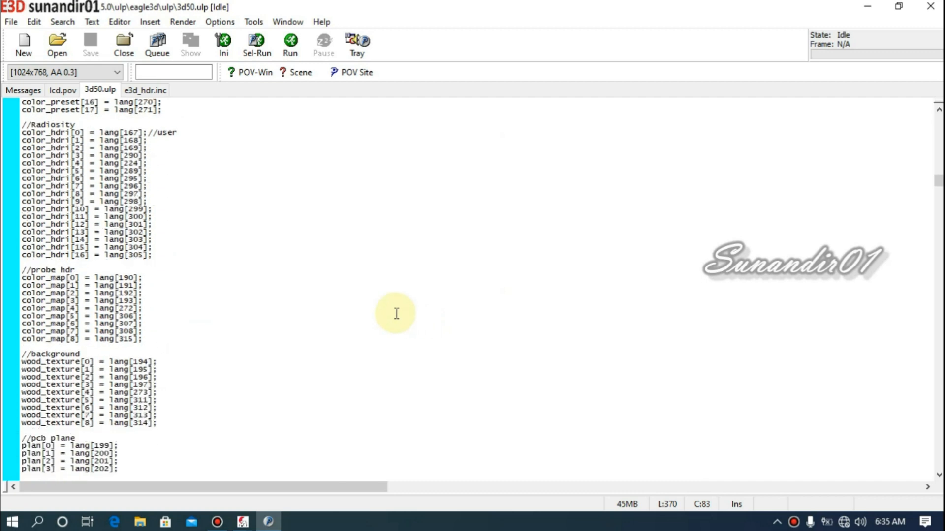
{"action": "left_click_drag", "start_coordinate": [21, 126], "coordinate": [177, 263]}
Highlight in turn the probe hdr, background and pcb plane arrays below the Radiosity block in 3d50.ulp.
{"action": "scroll", "coordinate": [241, 251], "scroll_direction": "down", "scroll_amount": 6}
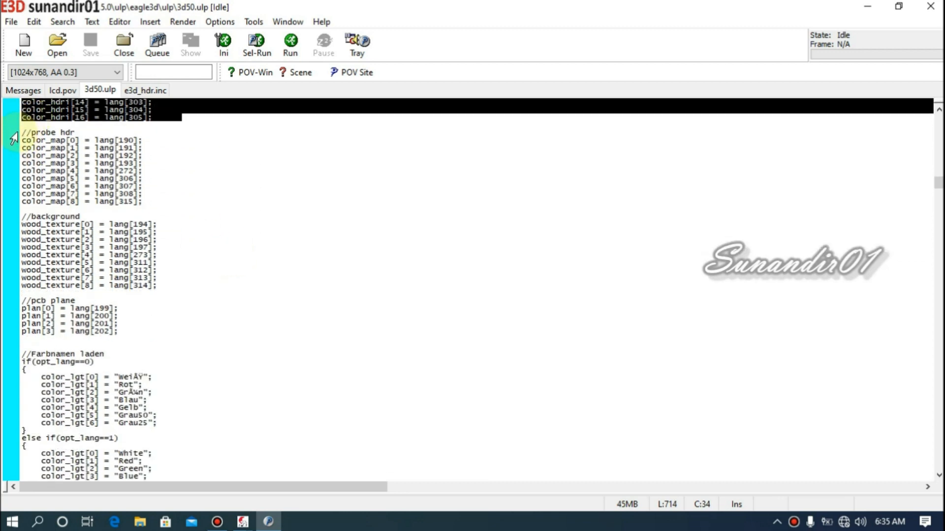
{"action": "left_click_drag", "start_coordinate": [20, 131], "coordinate": [224, 212]}
{"action": "scroll", "coordinate": [224, 212], "scroll_direction": "down", "scroll_amount": 3}
{"action": "left_click_drag", "start_coordinate": [21, 151], "coordinate": [126, 264]}
{"action": "left_click", "coordinate": [22, 234]}
Highlight the whole "Farbnamen laden" block with its opt_lang colour name branches and continue to the maindialog code.
{"action": "scroll", "coordinate": [217, 249], "scroll_direction": "down", "scroll_amount": 7}
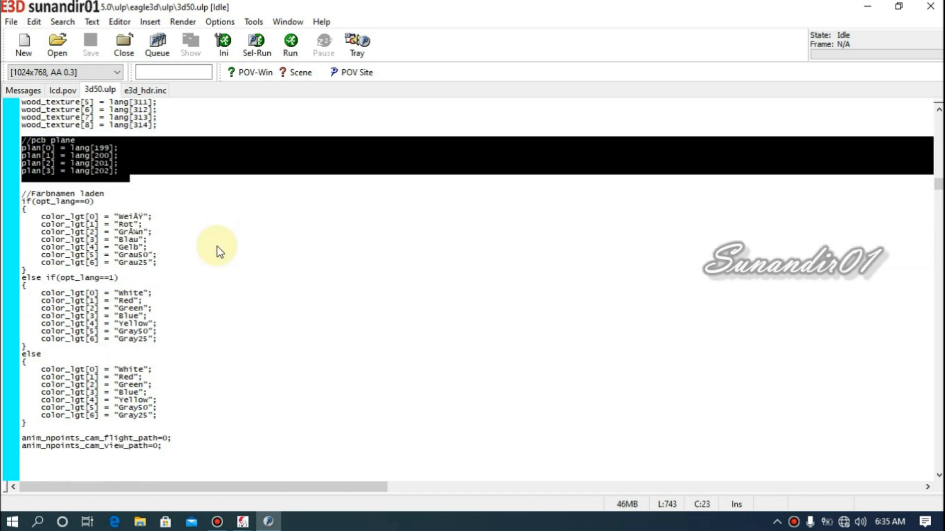
{"action": "left_click_drag", "start_coordinate": [21, 209], "coordinate": [186, 359]}
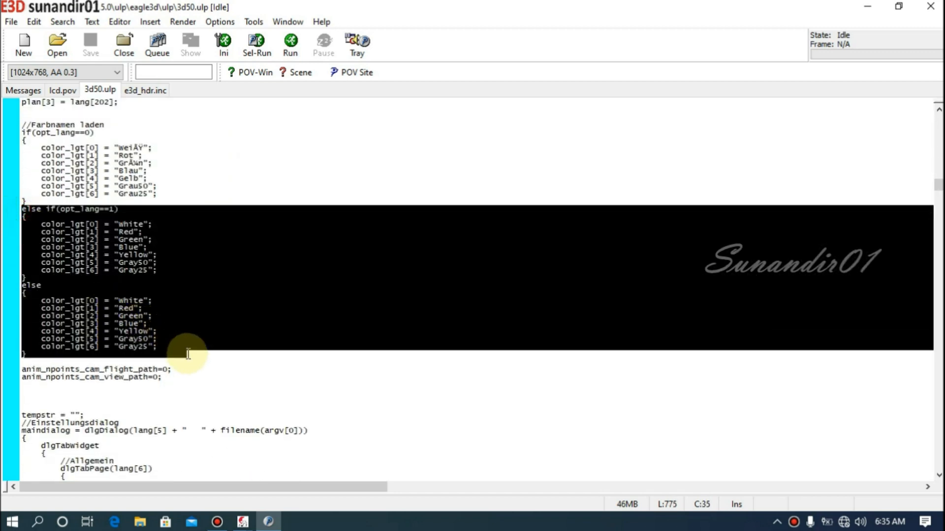
{"action": "scroll", "coordinate": [176, 294], "scroll_direction": "up", "scroll_amount": 1}
{"action": "scroll", "coordinate": [177, 298], "scroll_direction": "up", "scroll_amount": 1}
{"action": "left_click_drag", "start_coordinate": [22, 171], "coordinate": [120, 400]}
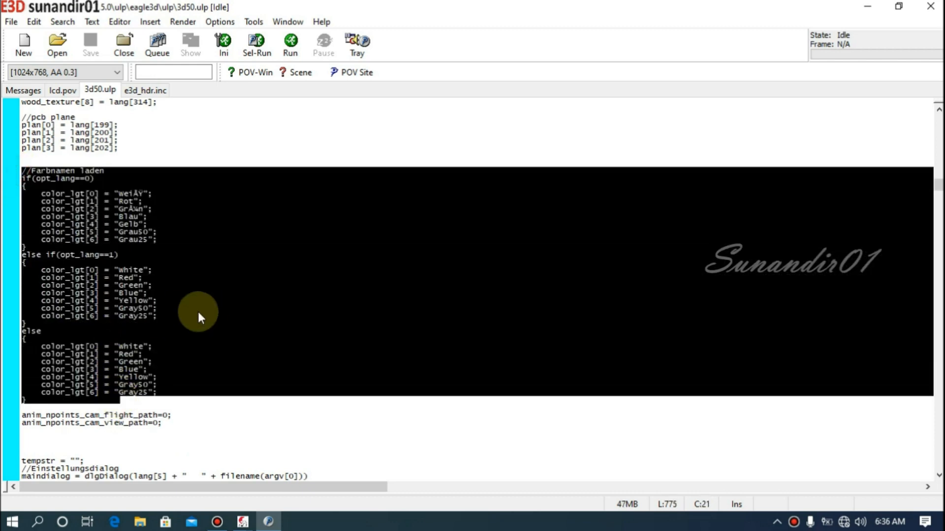
{"action": "scroll", "coordinate": [331, 329], "scroll_direction": "down", "scroll_amount": 13}
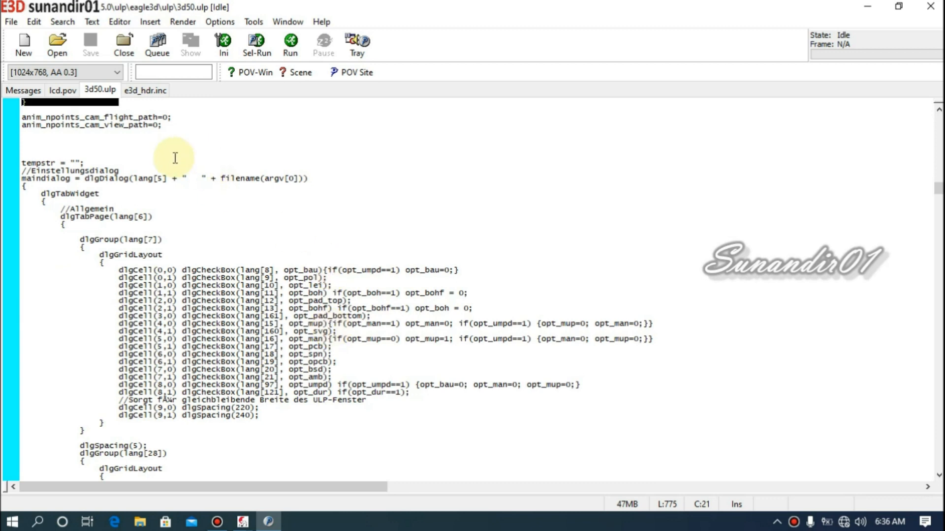
Switch to e3d_hdr.inc and examine its col_hdr radiosity presets, highlighting the #case (11) settings for indoor scenes with sunlight.
{"action": "left_click", "coordinate": [149, 93]}
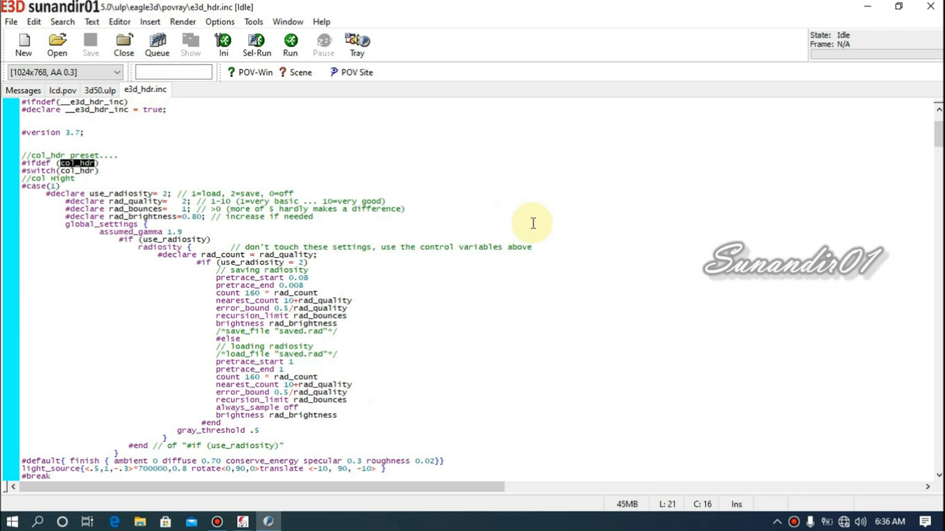
{"action": "scroll", "coordinate": [533, 223], "scroll_direction": "down", "scroll_amount": 20}
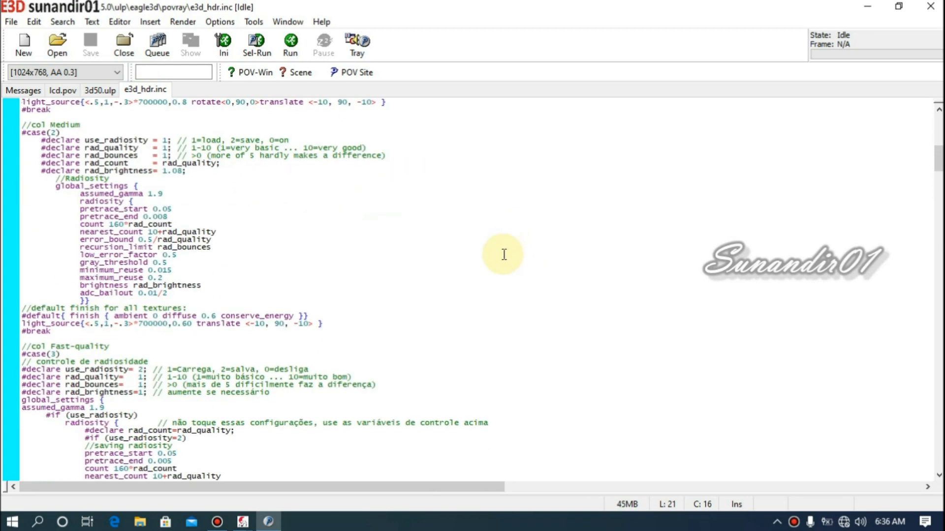
{"action": "scroll", "coordinate": [504, 265], "scroll_direction": "down", "scroll_amount": 20}
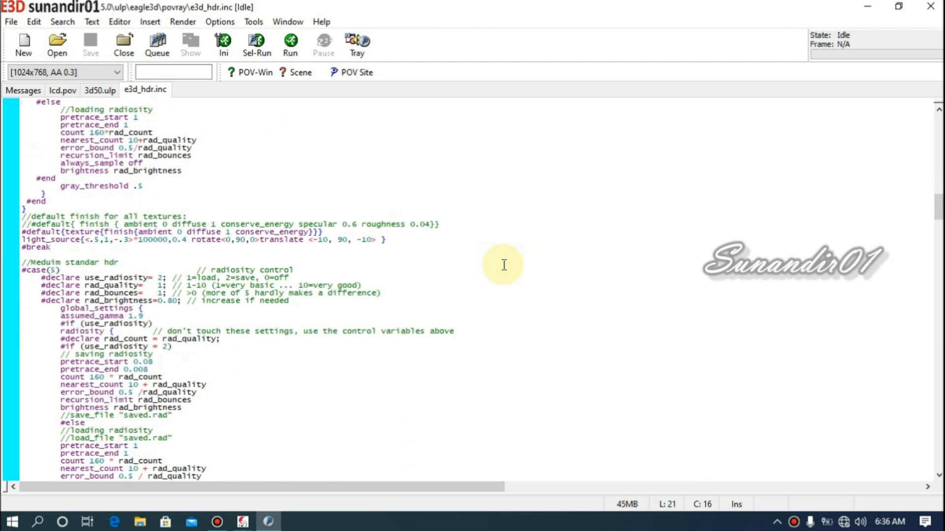
{"action": "scroll", "coordinate": [504, 265], "scroll_direction": "down", "scroll_amount": 10}
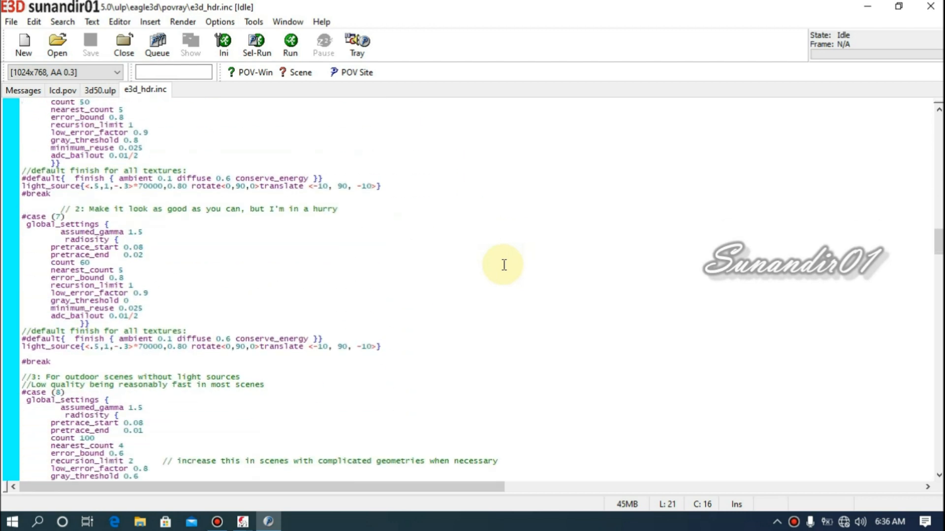
{"action": "scroll", "coordinate": [504, 264], "scroll_direction": "down", "scroll_amount": 6}
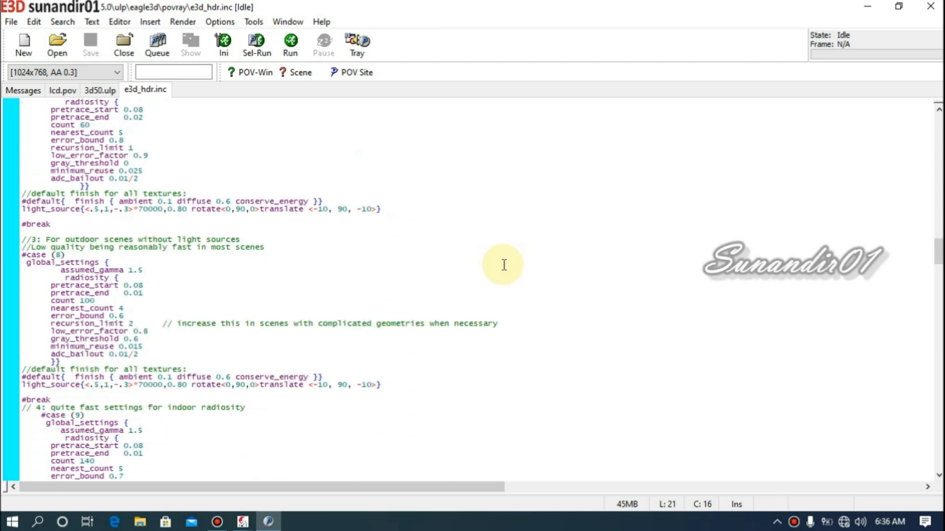
{"action": "scroll", "coordinate": [504, 265], "scroll_direction": "down", "scroll_amount": 9}
{"action": "scroll", "coordinate": [504, 265], "scroll_direction": "down", "scroll_amount": 10}
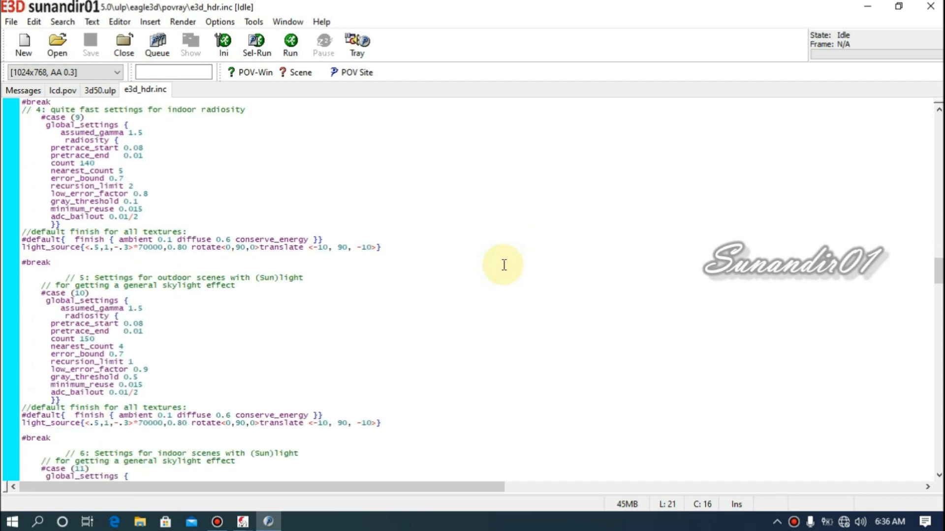
{"action": "scroll", "coordinate": [504, 265], "scroll_direction": "down", "scroll_amount": 13}
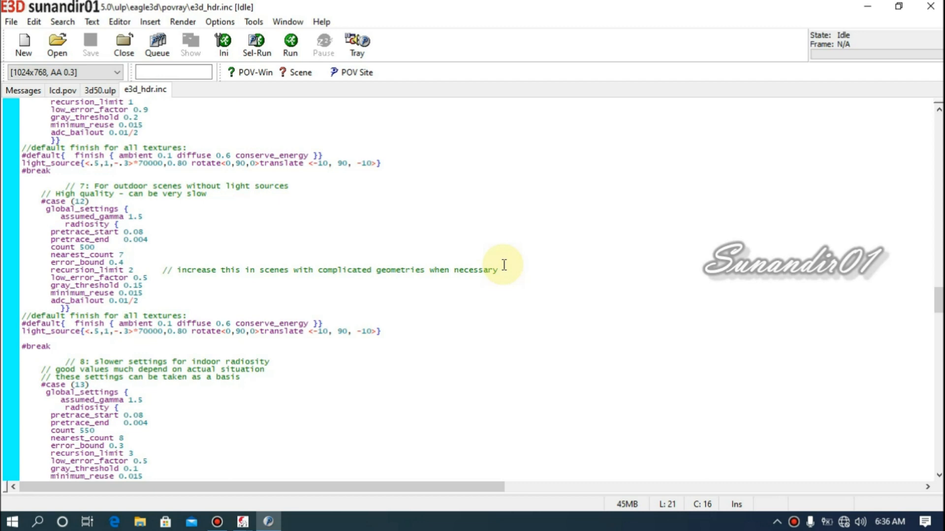
{"action": "scroll", "coordinate": [503, 264], "scroll_direction": "down", "scroll_amount": 3}
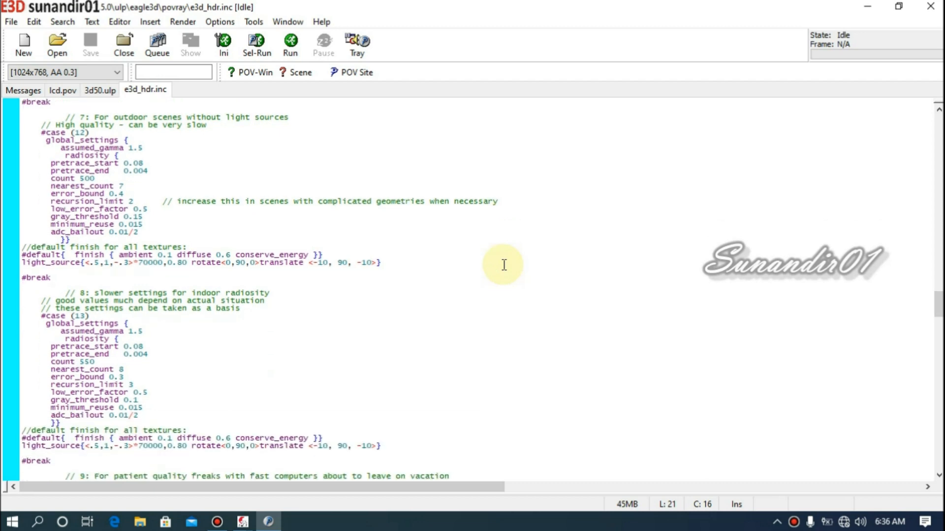
{"action": "scroll", "coordinate": [504, 264], "scroll_direction": "up", "scroll_amount": 12}
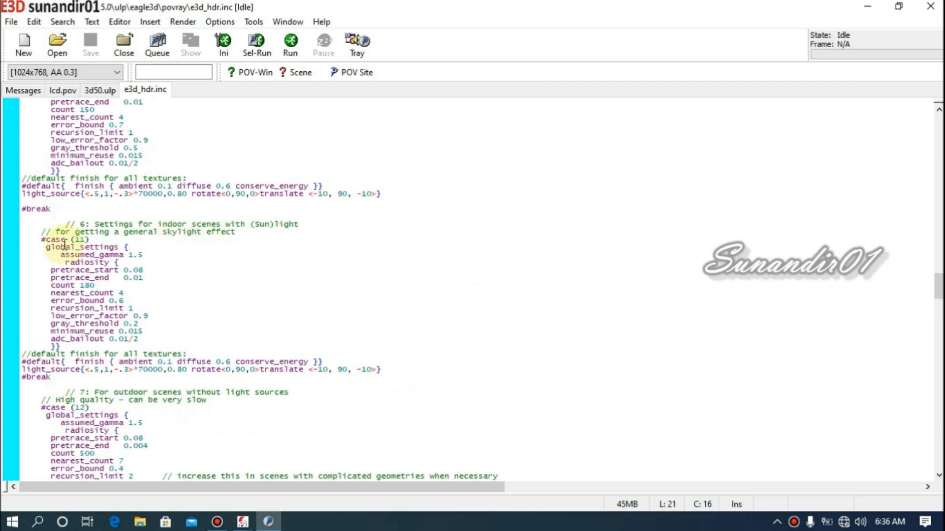
{"action": "left_click_drag", "start_coordinate": [33, 227], "coordinate": [202, 345]}
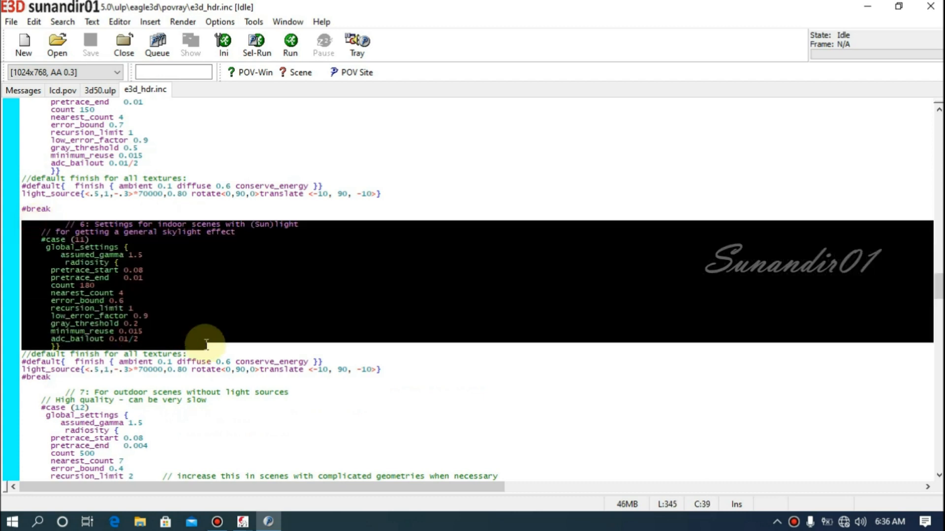
Examine the slower high-quality radiosity presets in e3d_hdr.inc and highlight the #case (15) block.
{"action": "scroll", "coordinate": [328, 306], "scroll_direction": "down", "scroll_amount": 7}
{"action": "scroll", "coordinate": [327, 306], "scroll_direction": "down", "scroll_amount": 15}
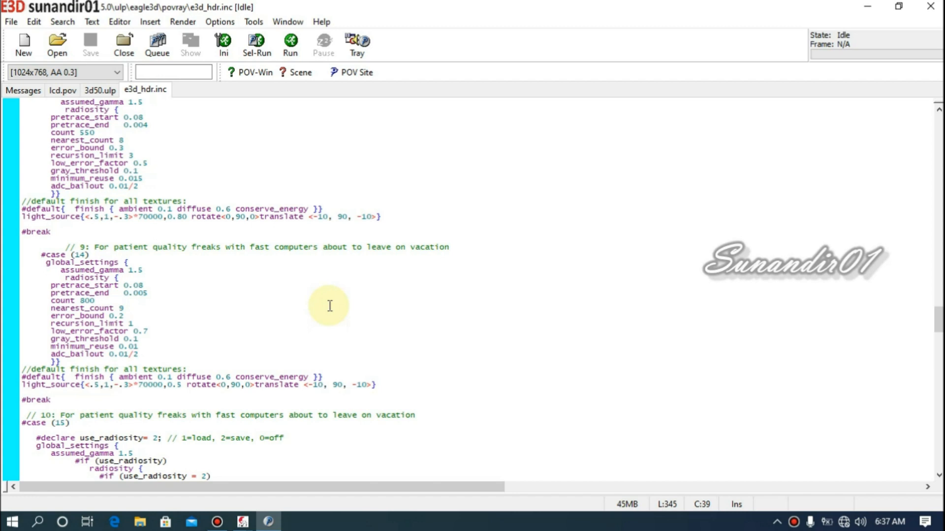
{"action": "scroll", "coordinate": [330, 306], "scroll_direction": "down", "scroll_amount": 10}
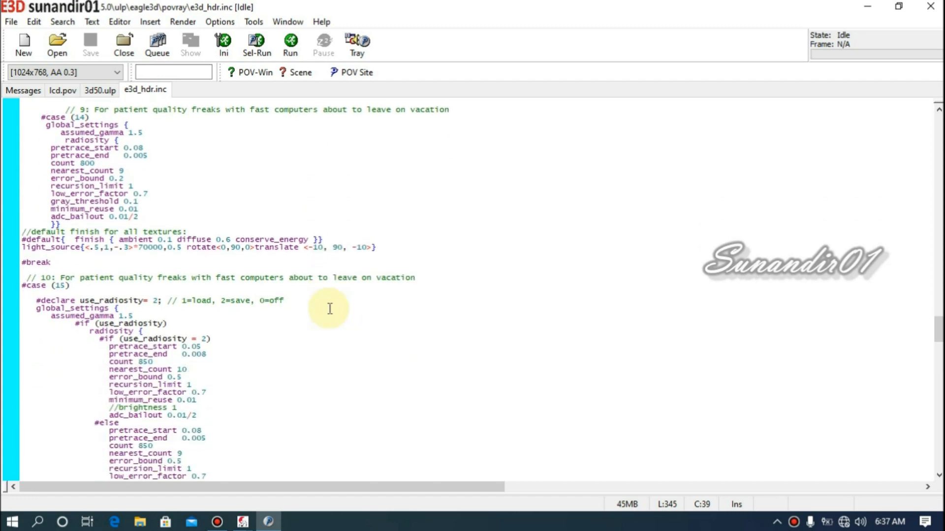
{"action": "scroll", "coordinate": [330, 309], "scroll_direction": "down", "scroll_amount": 3}
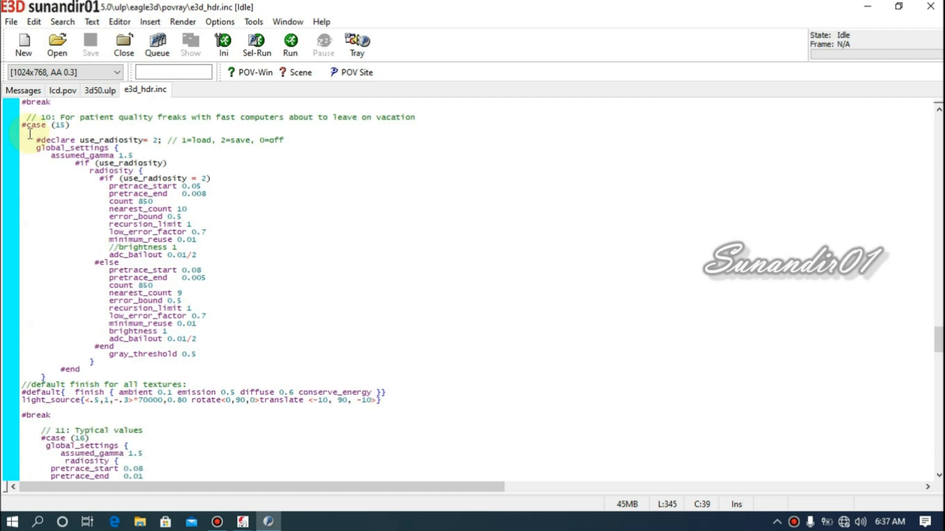
{"action": "left_click_drag", "start_coordinate": [25, 125], "coordinate": [266, 378]}
Examine the remaining radiosity settings and highlight the entire col_hdr_map hdr environment section in e3d_hdr.inc.
{"action": "scroll", "coordinate": [295, 349], "scroll_direction": "down", "scroll_amount": 6}
{"action": "scroll", "coordinate": [299, 350], "scroll_direction": "down", "scroll_amount": 5}
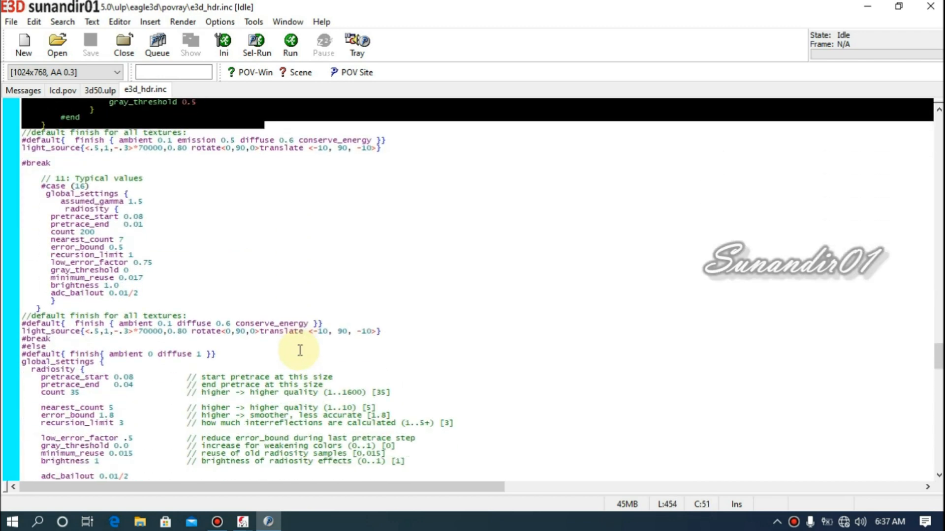
{"action": "scroll", "coordinate": [299, 351], "scroll_direction": "down", "scroll_amount": 12}
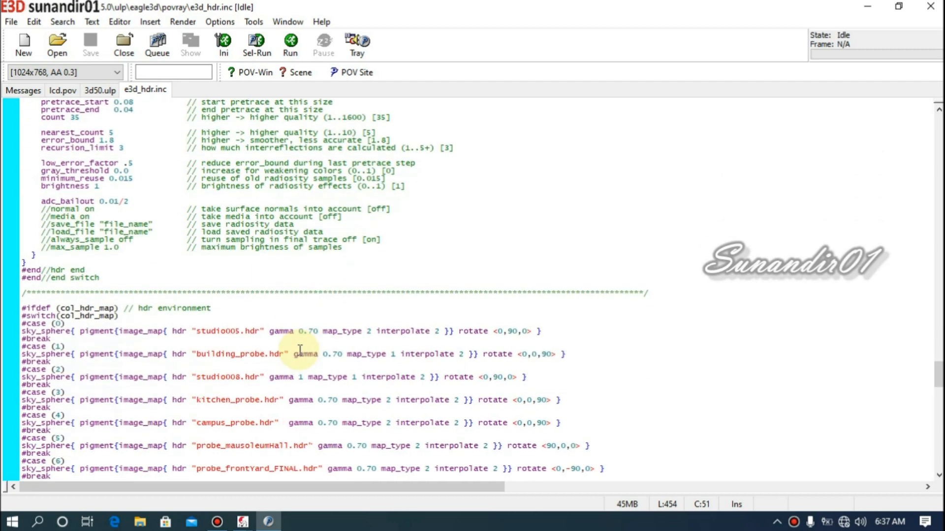
{"action": "scroll", "coordinate": [303, 345], "scroll_direction": "down", "scroll_amount": 5}
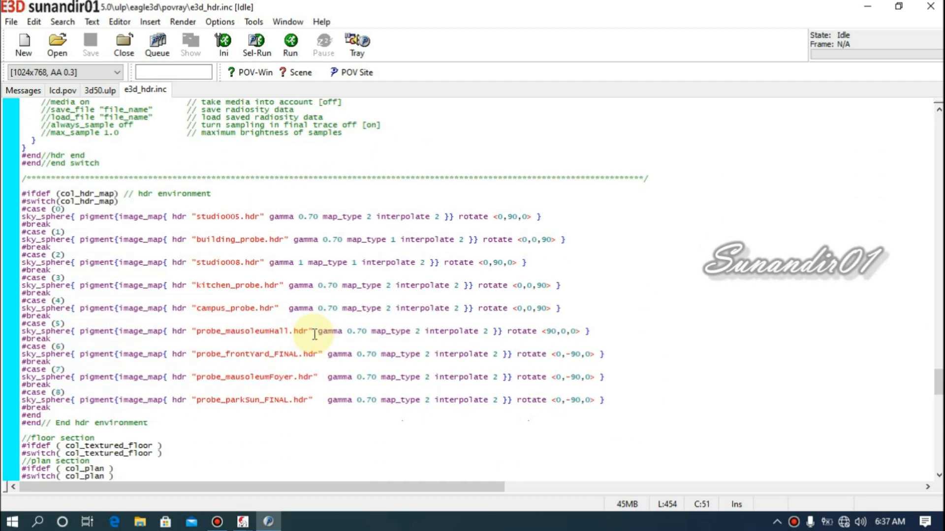
{"action": "left_click", "coordinate": [22, 193]}
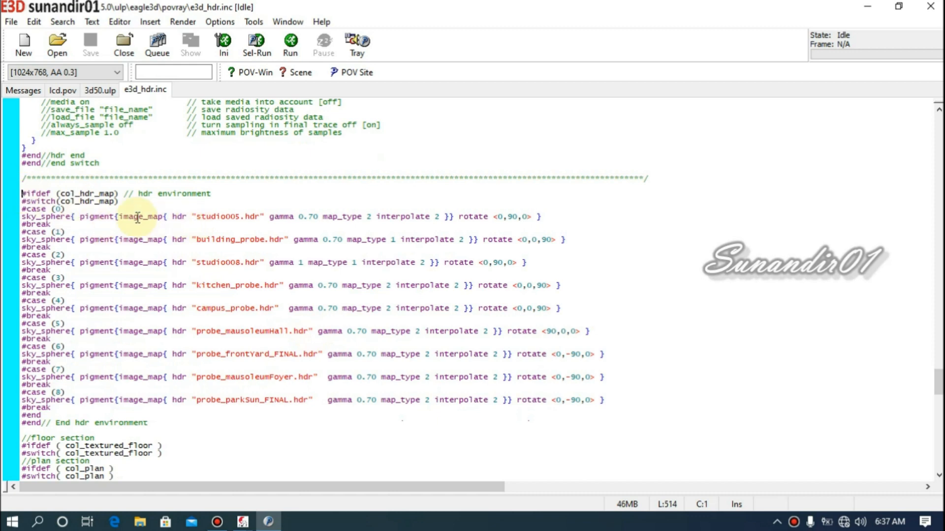
{"action": "left_click_drag", "start_coordinate": [21, 194], "coordinate": [158, 423]}
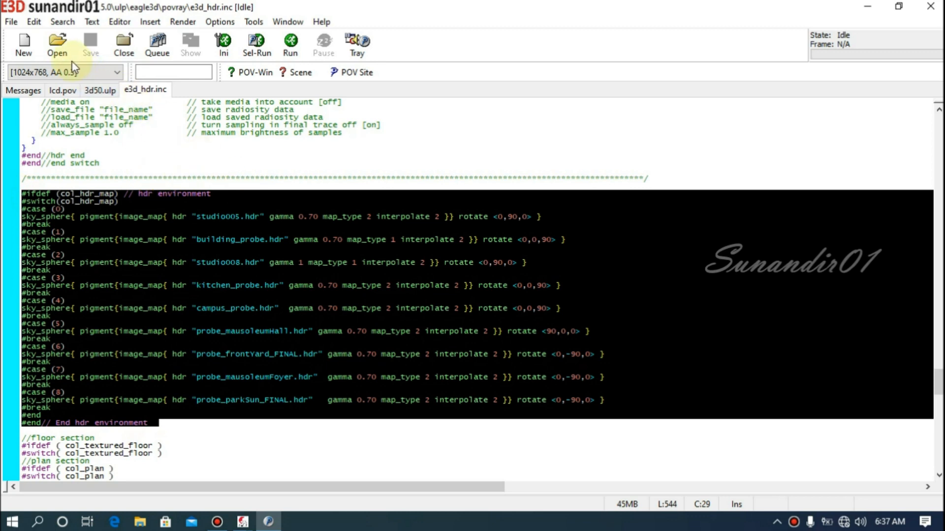
Open e3d_tools.inc from the povray folder and highlight the entire #ifdef(col_preset) colour preset block down to its closing #end.
{"action": "left_click", "coordinate": [57, 45]}
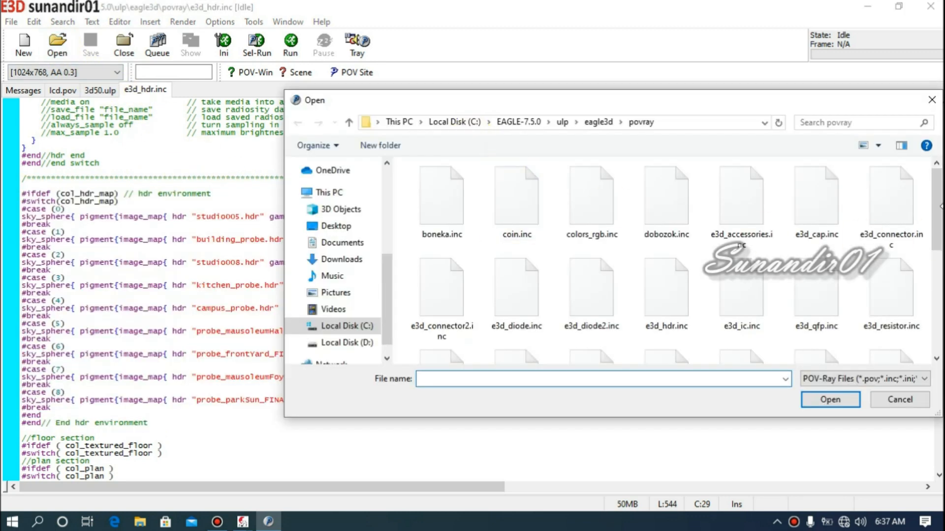
{"action": "left_click_drag", "start_coordinate": [937, 200], "coordinate": [939, 262]}
{"action": "double_click", "coordinate": [835, 225]}
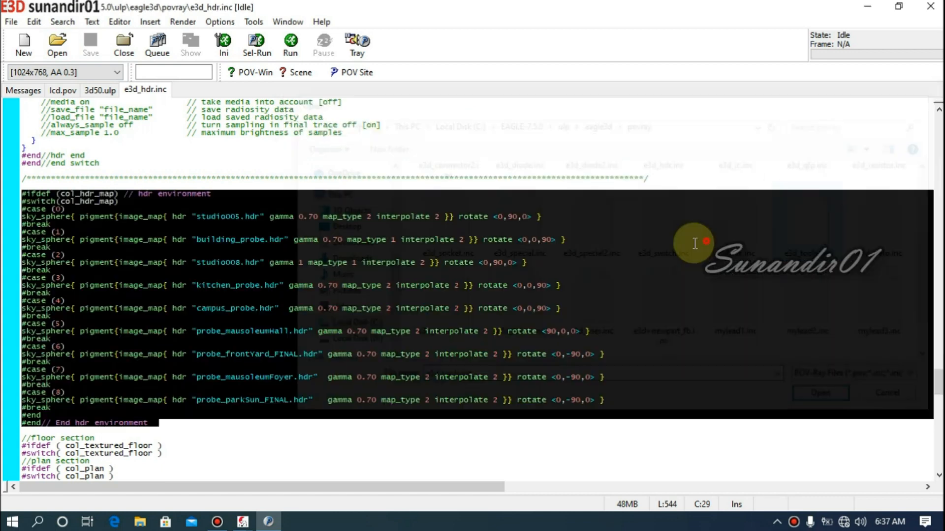
{"action": "scroll", "coordinate": [716, 301], "scroll_direction": "down", "scroll_amount": 20}
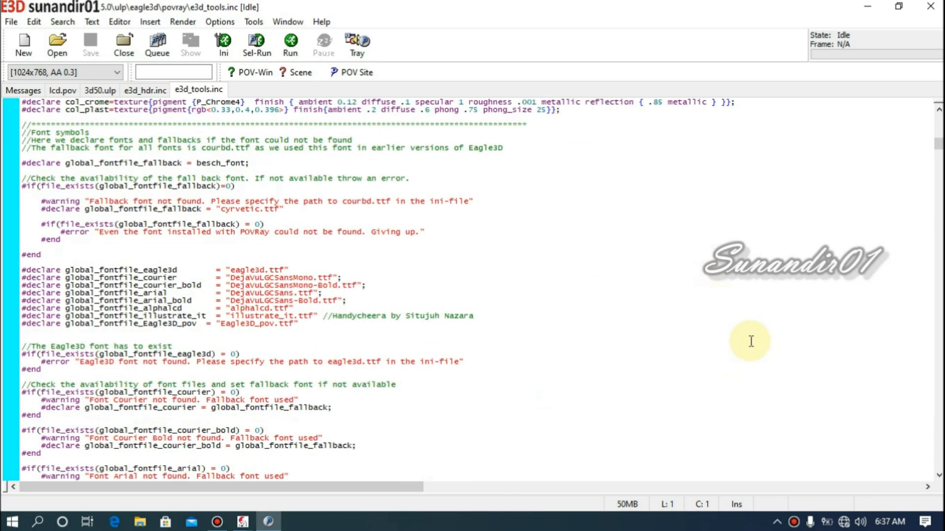
{"action": "scroll", "coordinate": [753, 343], "scroll_direction": "down", "scroll_amount": 20}
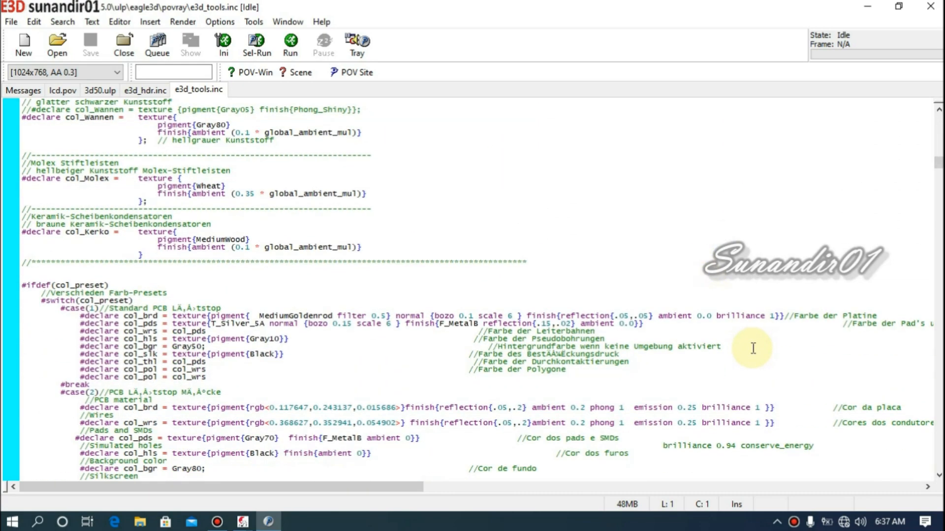
{"action": "left_click_drag", "start_coordinate": [21, 170], "coordinate": [454, 424]}
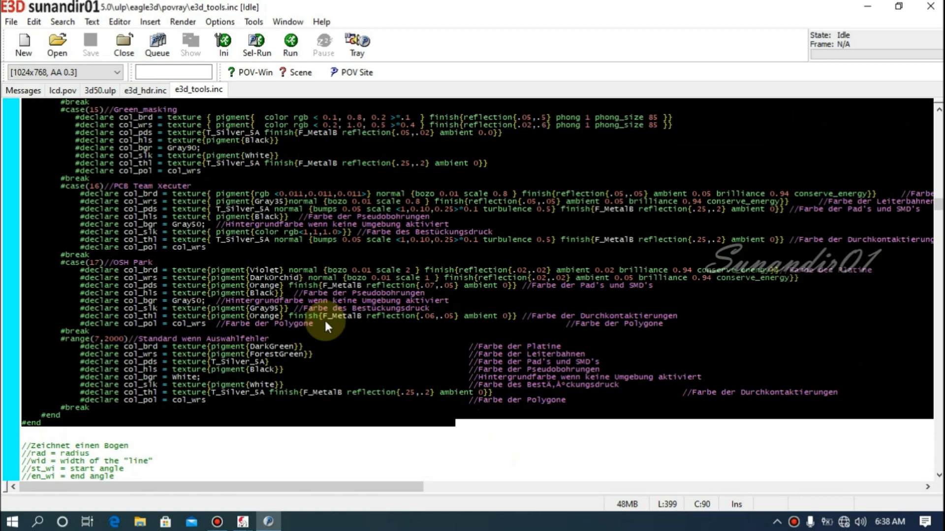
Return to the start of the col_preset block and highlight it from #ifdef(col_preset) through the first lines of #case(2).
{"action": "scroll", "coordinate": [324, 319], "scroll_direction": "up", "scroll_amount": 13}
{"action": "left_click", "coordinate": [44, 167]}
{"action": "scroll", "coordinate": [46, 186], "scroll_direction": "up", "scroll_amount": 1}
{"action": "scroll", "coordinate": [159, 192], "scroll_direction": "up", "scroll_amount": 20}
{"action": "scroll", "coordinate": [158, 193], "scroll_direction": "up", "scroll_amount": 6}
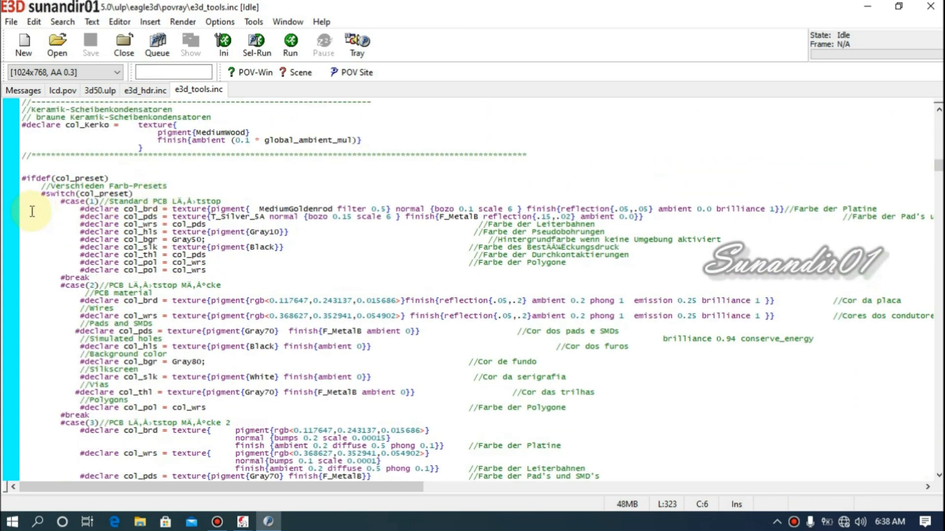
{"action": "left_click_drag", "start_coordinate": [20, 174], "coordinate": [235, 294]}
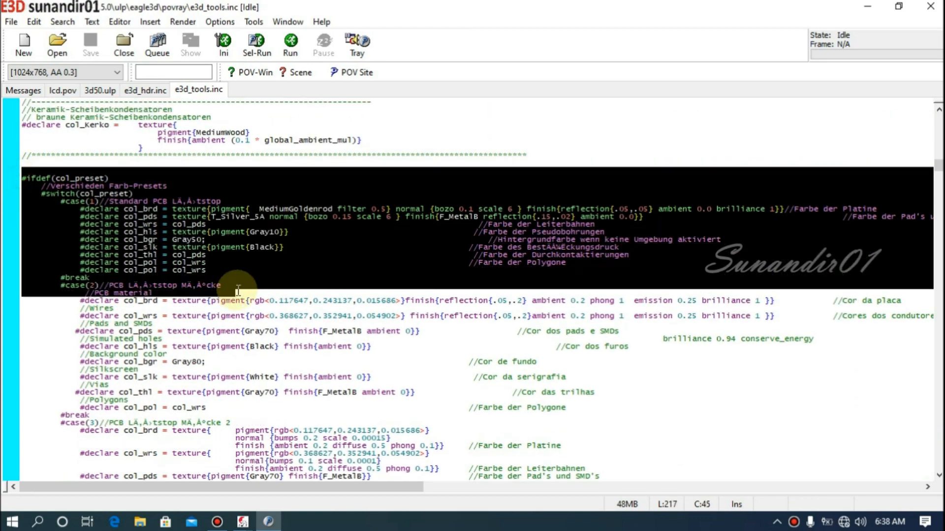
Switch to e3d_hdr.inc, examine the floor and plan sections, and highlight col_textured_floor in the floor section's #ifdef line.
{"action": "left_click", "coordinate": [145, 94]}
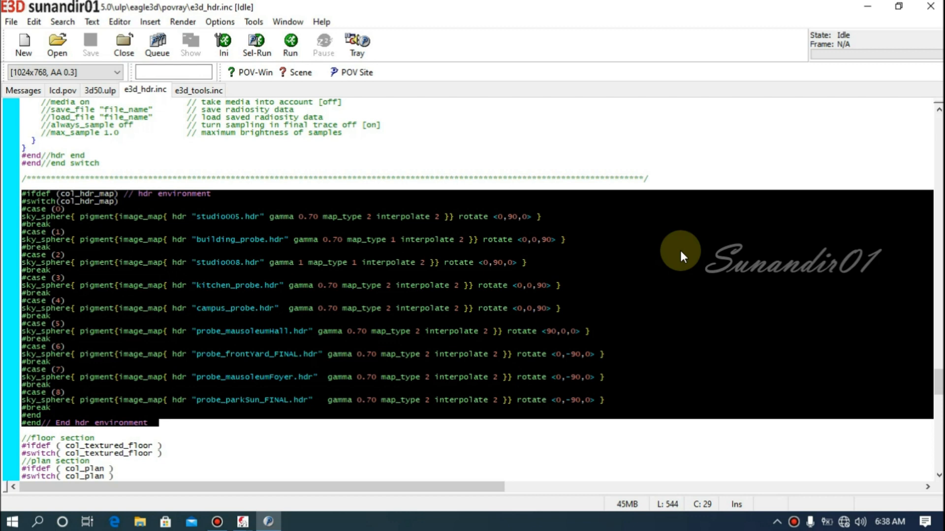
{"action": "scroll", "coordinate": [672, 241], "scroll_direction": "down", "scroll_amount": 15}
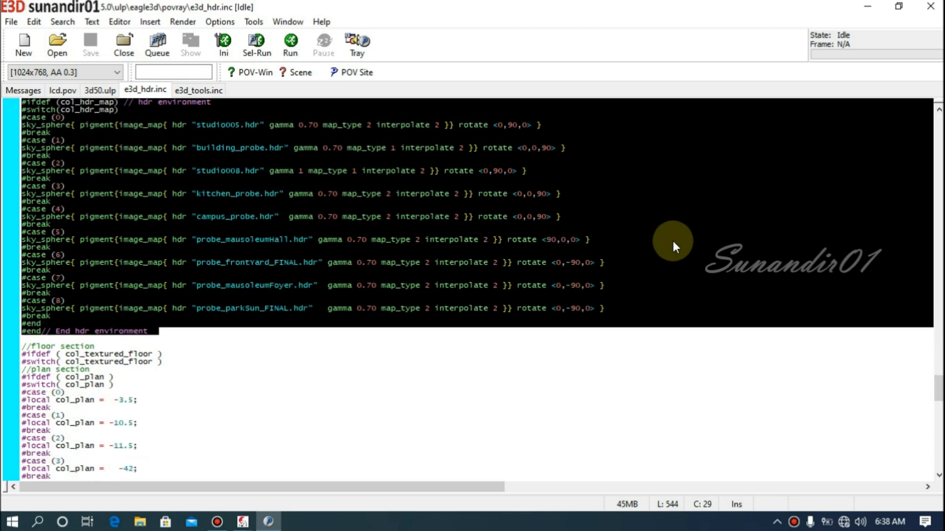
{"action": "scroll", "coordinate": [670, 238], "scroll_direction": "down", "scroll_amount": 4}
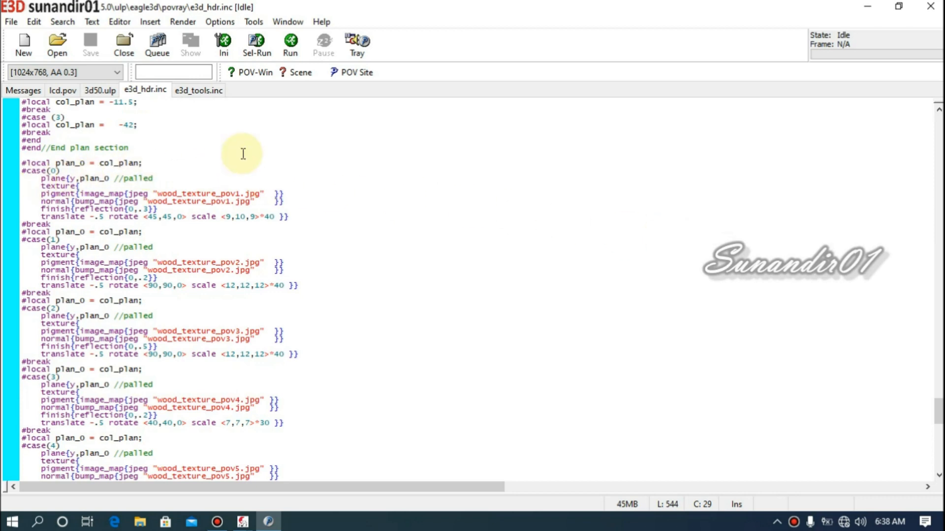
{"action": "scroll", "coordinate": [243, 151], "scroll_direction": "up", "scroll_amount": 6}
{"action": "left_click_drag", "start_coordinate": [66, 149], "coordinate": [152, 149]}
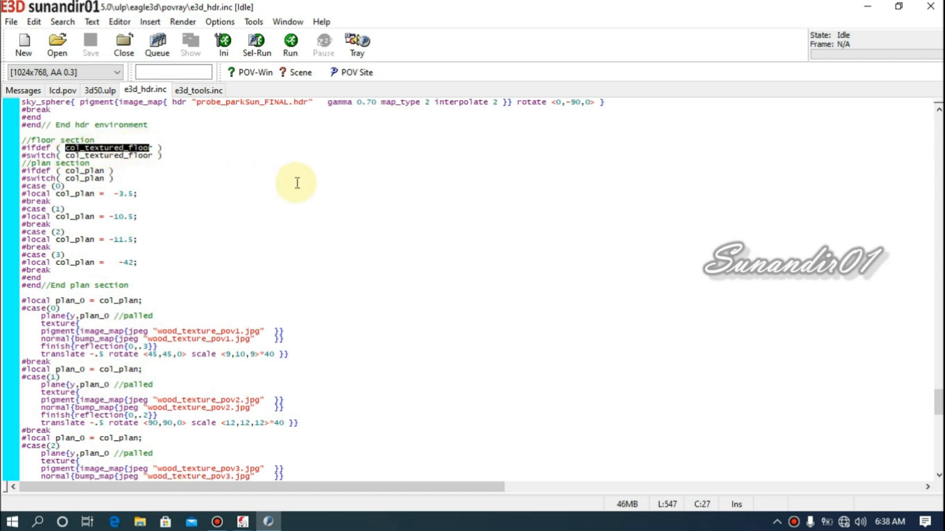
Highlight plan_0 and col_plan in the first floor texture assignment, plus col_plan and #switch in the plan section.
{"action": "scroll", "coordinate": [298, 183], "scroll_direction": "down", "scroll_amount": 5}
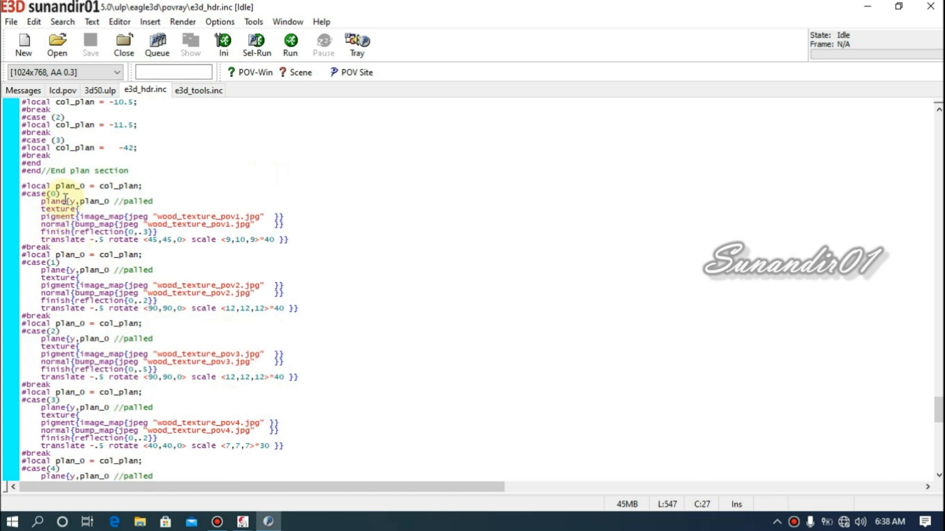
{"action": "double_click", "coordinate": [55, 187]}
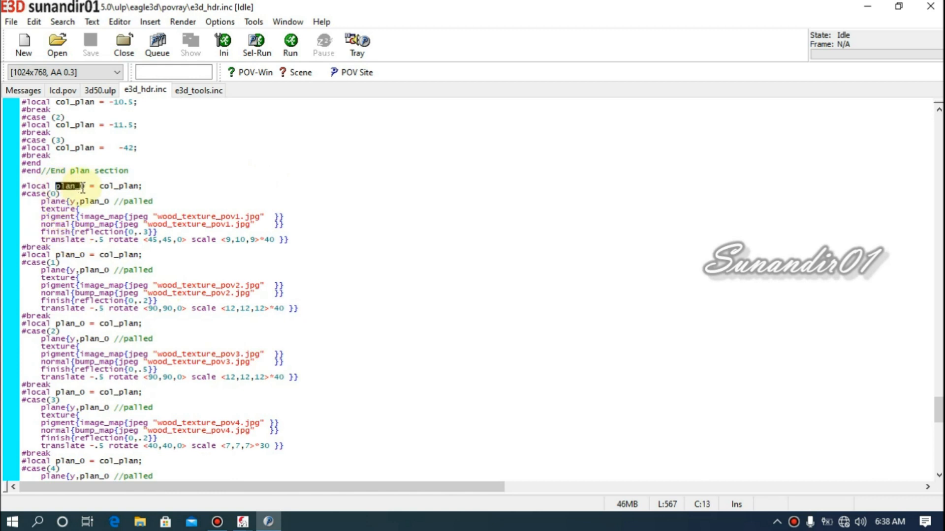
{"action": "left_click_drag", "start_coordinate": [99, 188], "coordinate": [141, 187]}
{"action": "scroll", "coordinate": [188, 189], "scroll_direction": "up", "scroll_amount": 4}
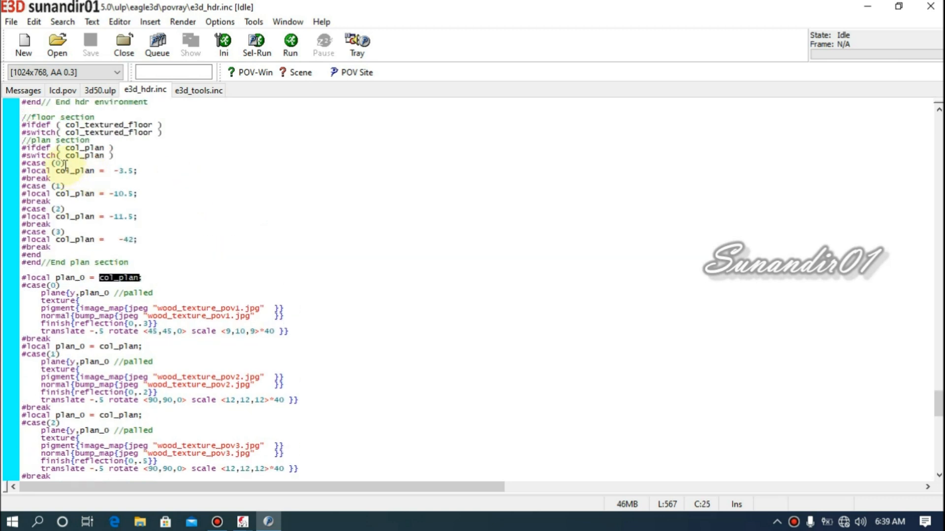
{"action": "left_click_drag", "start_coordinate": [51, 172], "coordinate": [91, 176]}
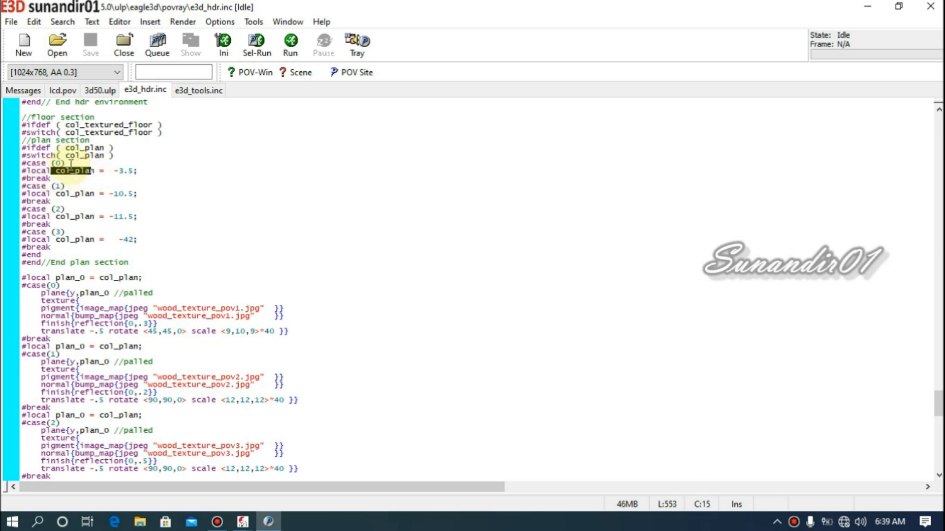
{"action": "left_click_drag", "start_coordinate": [21, 155], "coordinate": [51, 157]}
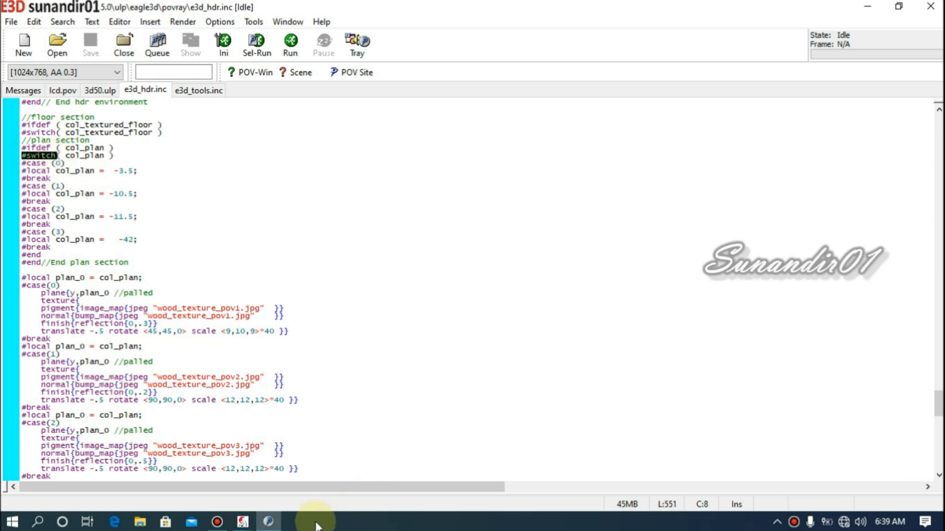
Look through the insertable POV-Ray directive templates, including switch and ifdef with their examples, and close the list without inserting anything.
{"action": "left_click", "coordinate": [249, 525]}
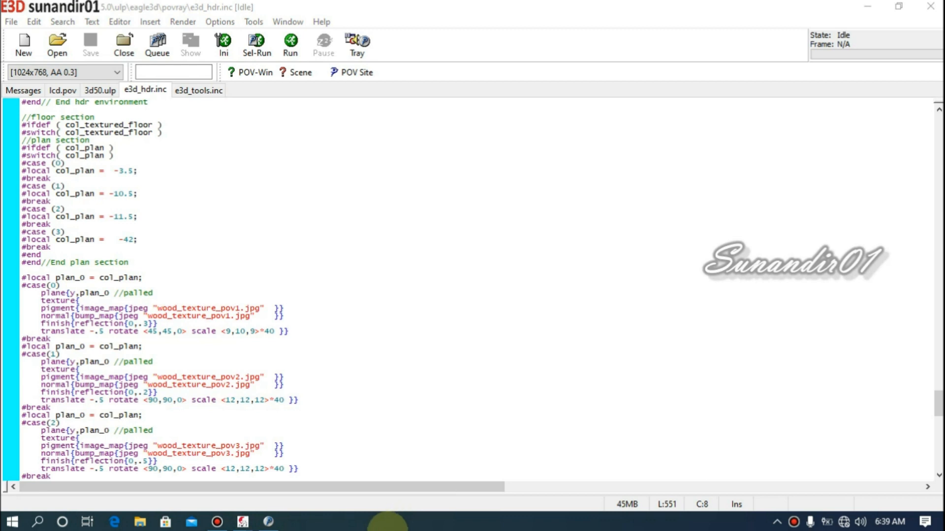
{"action": "left_click", "coordinate": [428, 192]}
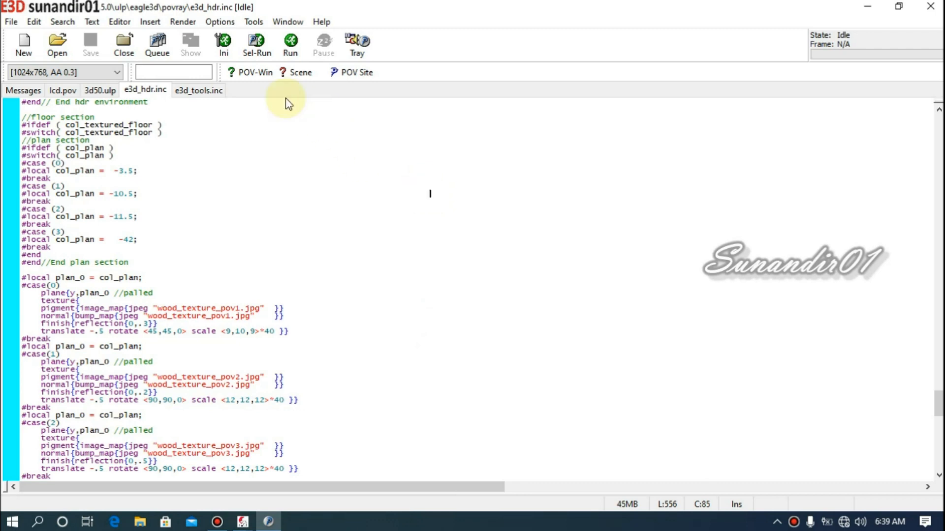
{"action": "left_click", "coordinate": [158, 26]}
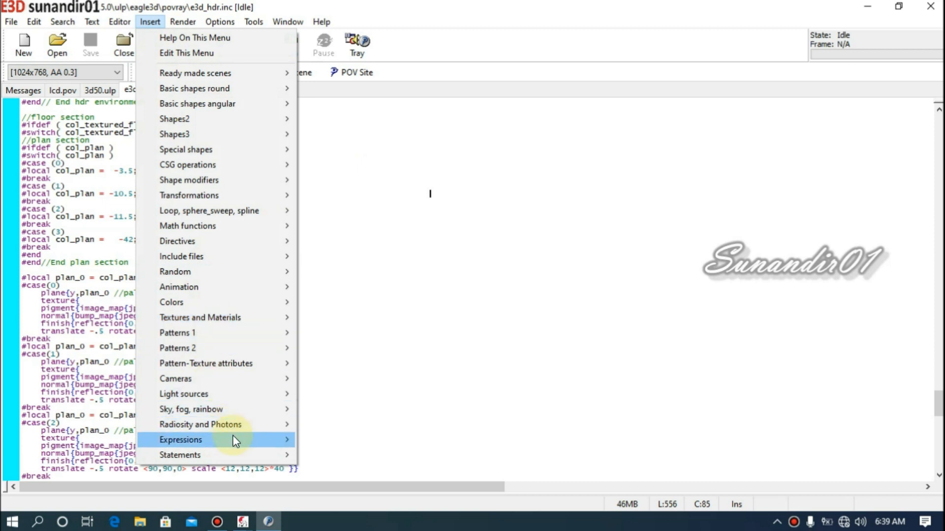
{"action": "mouse_move", "coordinate": [240, 443]}
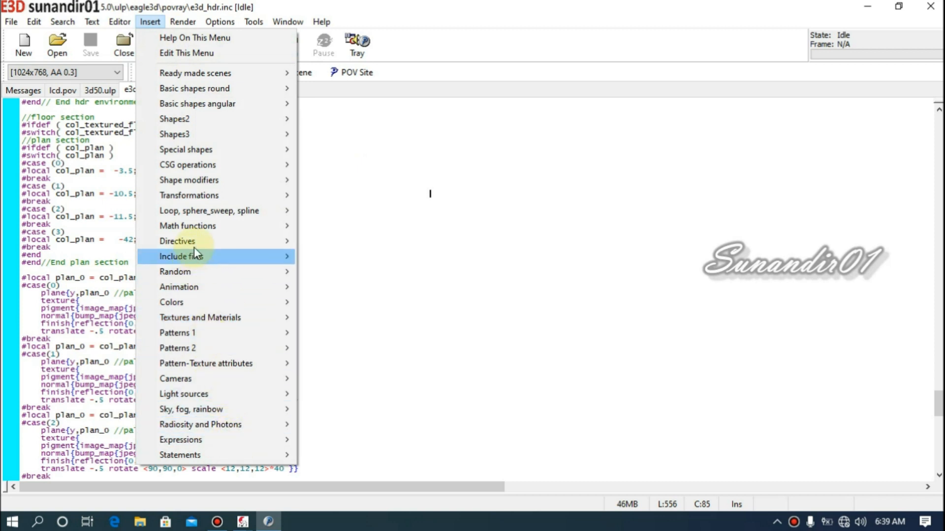
{"action": "mouse_move", "coordinate": [194, 243]}
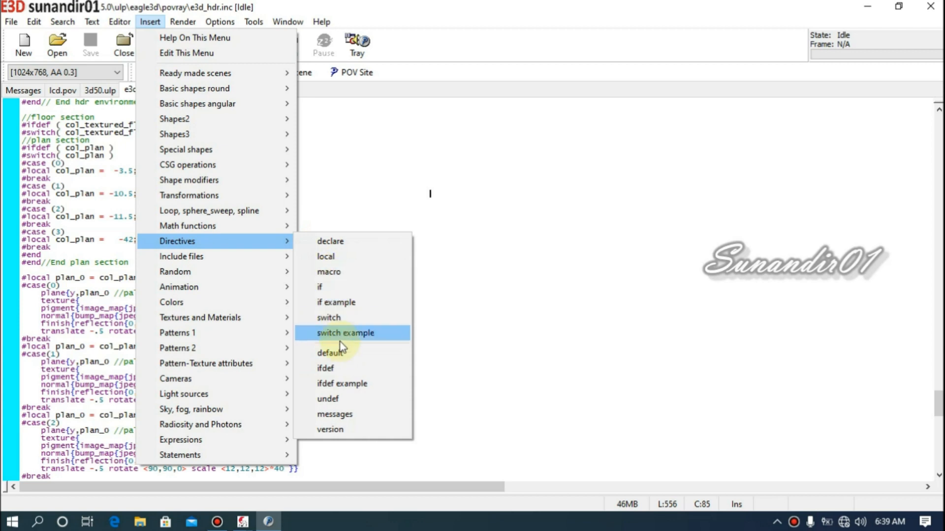
{"action": "left_click", "coordinate": [468, 5]}
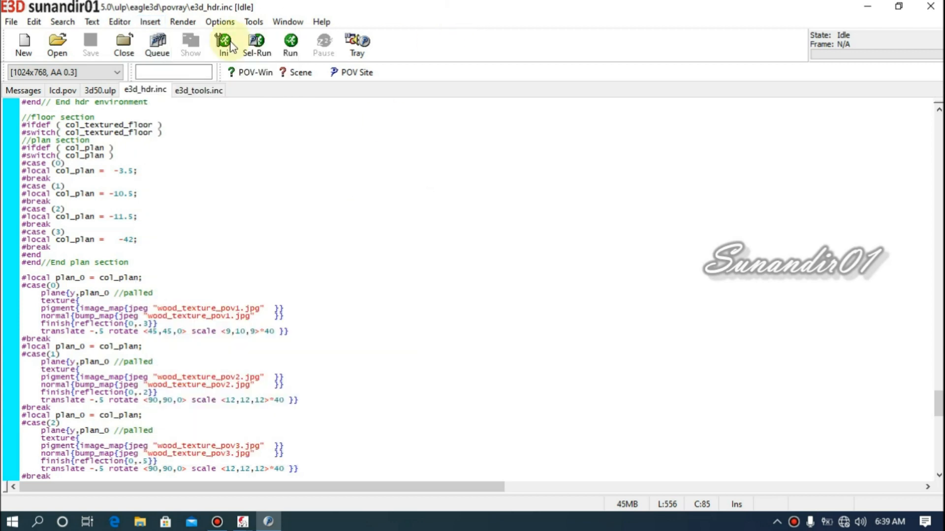
Switch to lcd.pov and examine its highlighted Scene Radiosity block from the header comments to the End Radiosity line.
{"action": "left_click", "coordinate": [199, 91]}
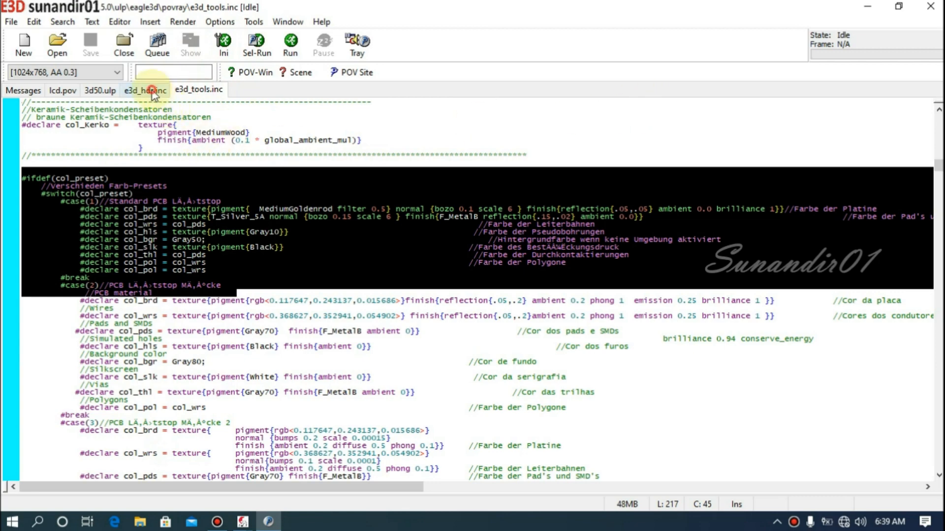
{"action": "left_click", "coordinate": [99, 90]}
{"action": "left_click", "coordinate": [63, 90]}
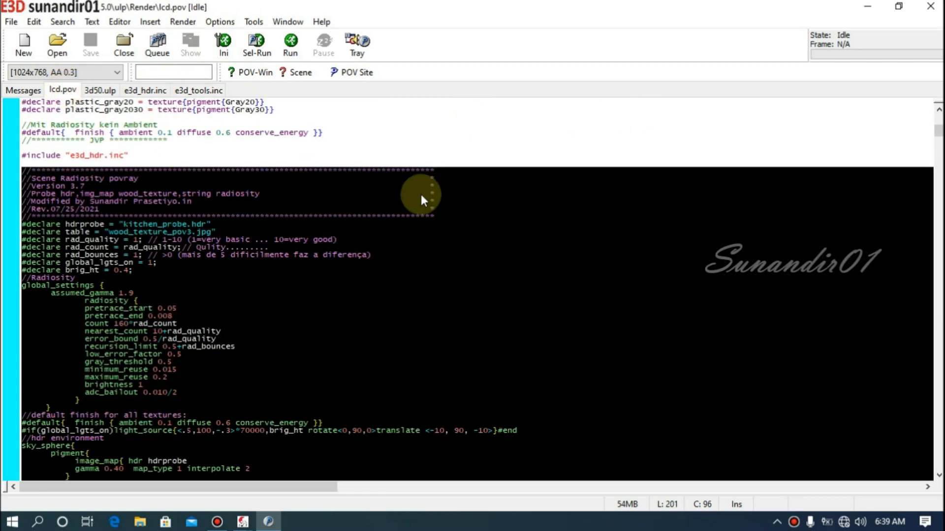
{"action": "scroll", "coordinate": [470, 187], "scroll_direction": "down", "scroll_amount": 5}
{"action": "scroll", "coordinate": [471, 187], "scroll_direction": "down", "scroll_amount": 5}
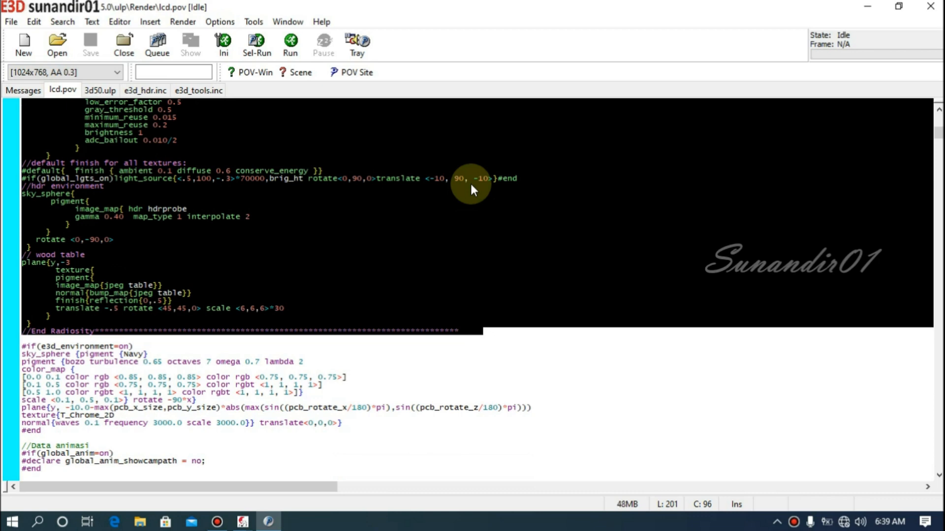
{"action": "scroll", "coordinate": [471, 187], "scroll_direction": "up", "scroll_amount": 11}
{"action": "scroll", "coordinate": [471, 190], "scroll_direction": "up", "scroll_amount": 1}
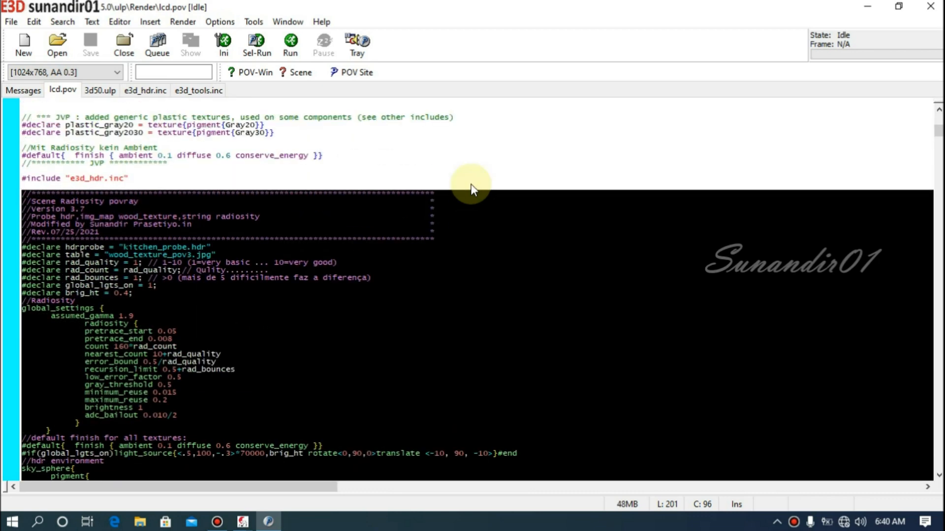
Clear the highlight in lcd.pov and examine the code between the radiosity settings and the start of the LCD macro.
{"action": "left_click", "coordinate": [574, 241]}
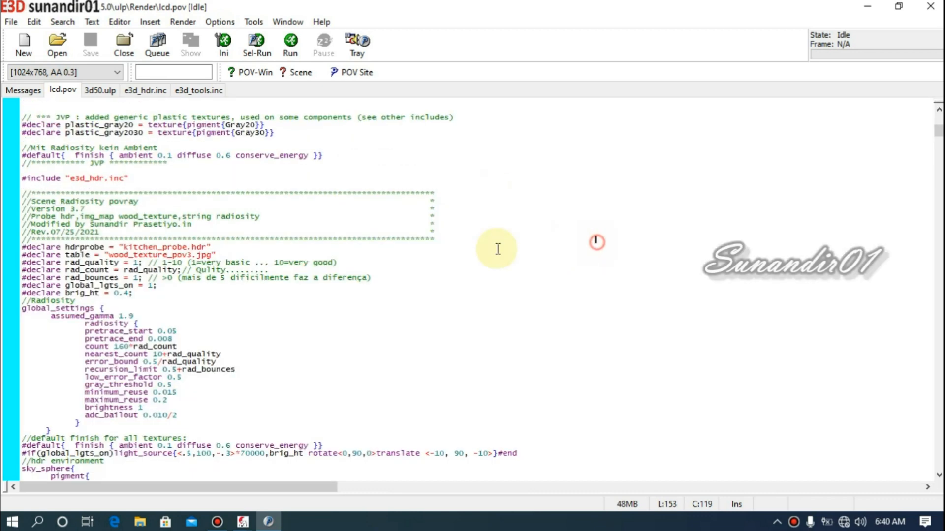
{"action": "scroll", "coordinate": [375, 222], "scroll_direction": "down", "scroll_amount": 20}
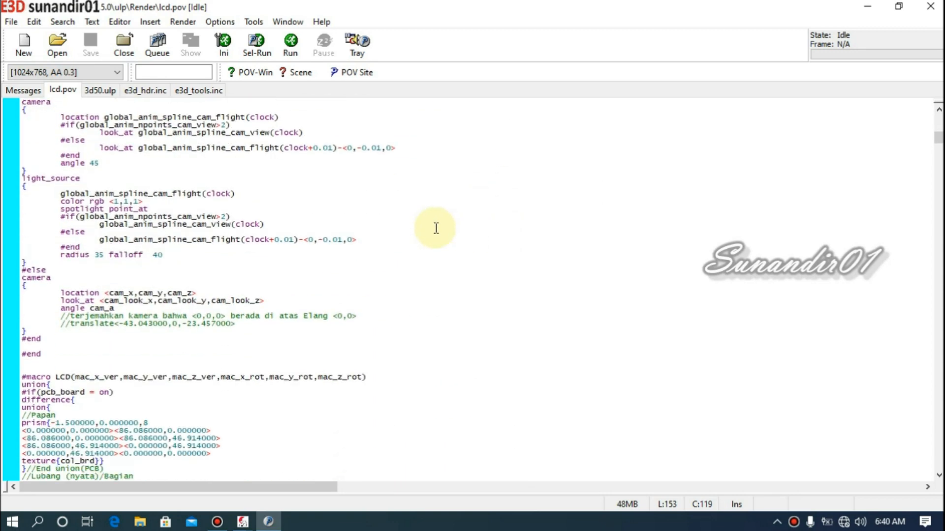
{"action": "scroll", "coordinate": [436, 228], "scroll_direction": "up", "scroll_amount": 13}
{"action": "scroll", "coordinate": [436, 228], "scroll_direction": "up", "scroll_amount": 13}
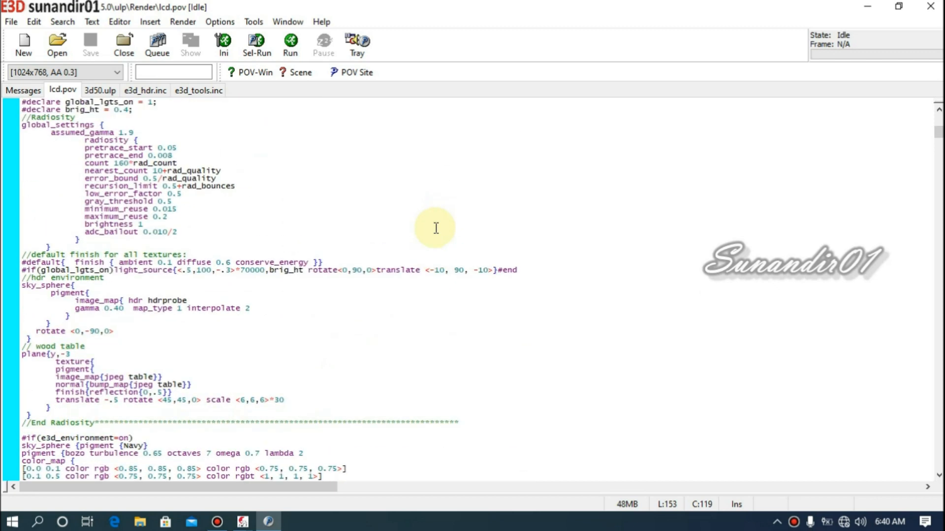
{"action": "scroll", "coordinate": [436, 227], "scroll_direction": "up", "scroll_amount": 4}
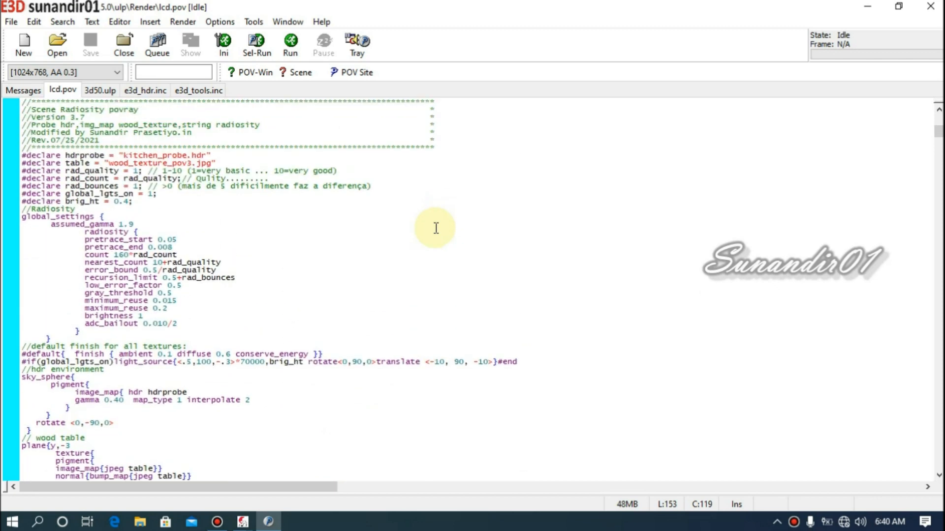
Find the SPC_LCD3_16X2_3 object in the LCD macro of lcd.pov and highlight its "SOPO NYONO" display text.
{"action": "scroll", "coordinate": [436, 228], "scroll_direction": "down", "scroll_amount": 20}
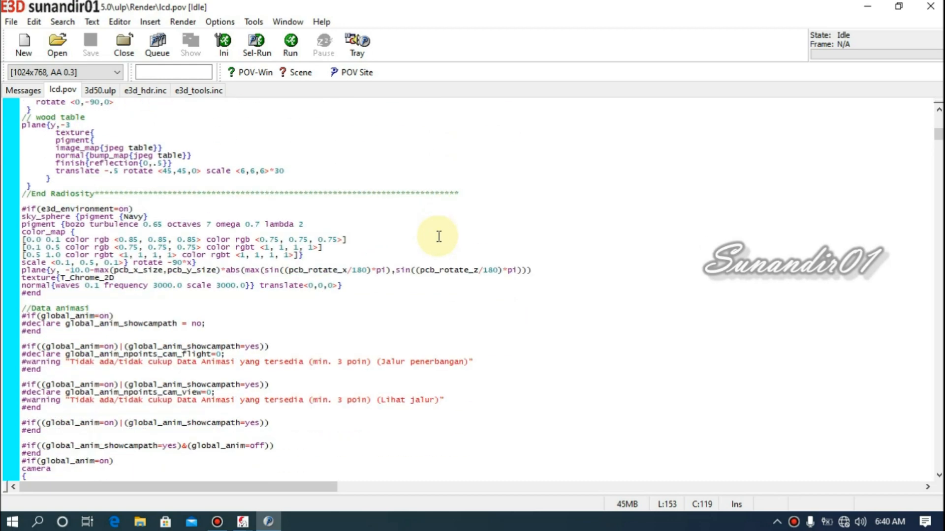
{"action": "scroll", "coordinate": [440, 236], "scroll_direction": "down", "scroll_amount": 7}
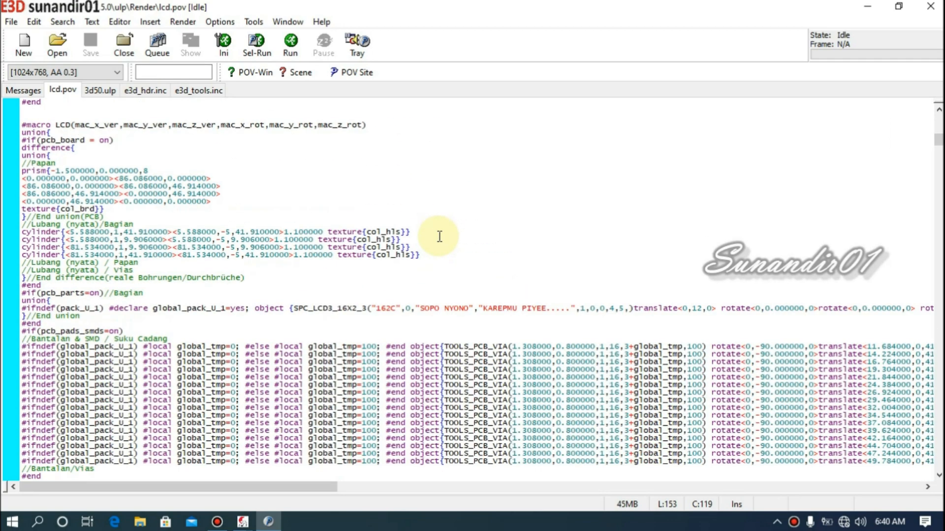
{"action": "scroll", "coordinate": [439, 236], "scroll_direction": "down", "scroll_amount": 2}
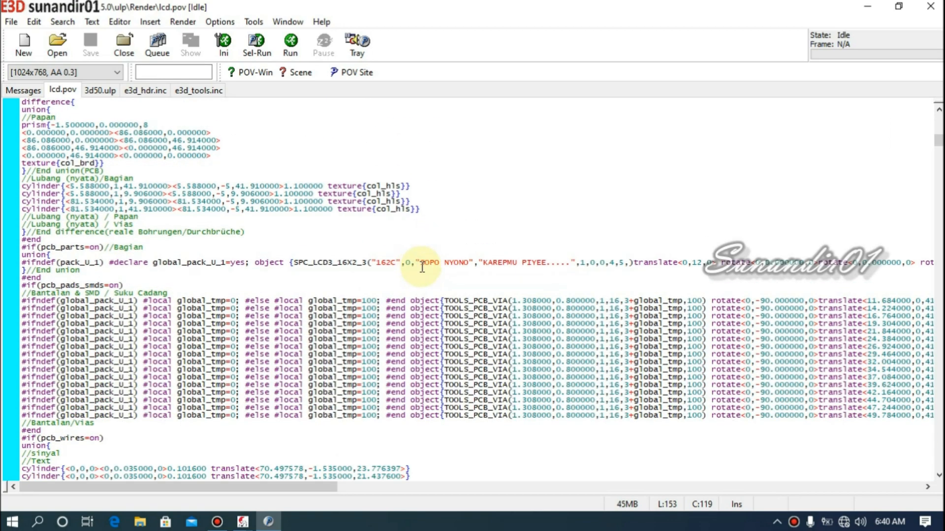
{"action": "left_click_drag", "start_coordinate": [420, 262], "coordinate": [469, 258]}
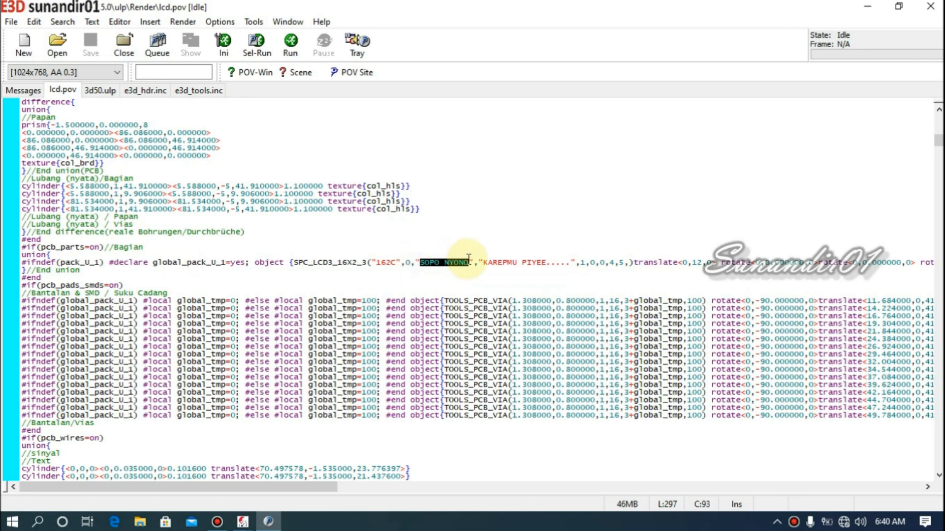
{"action": "scroll", "coordinate": [527, 242], "scroll_direction": "up", "scroll_amount": 14}
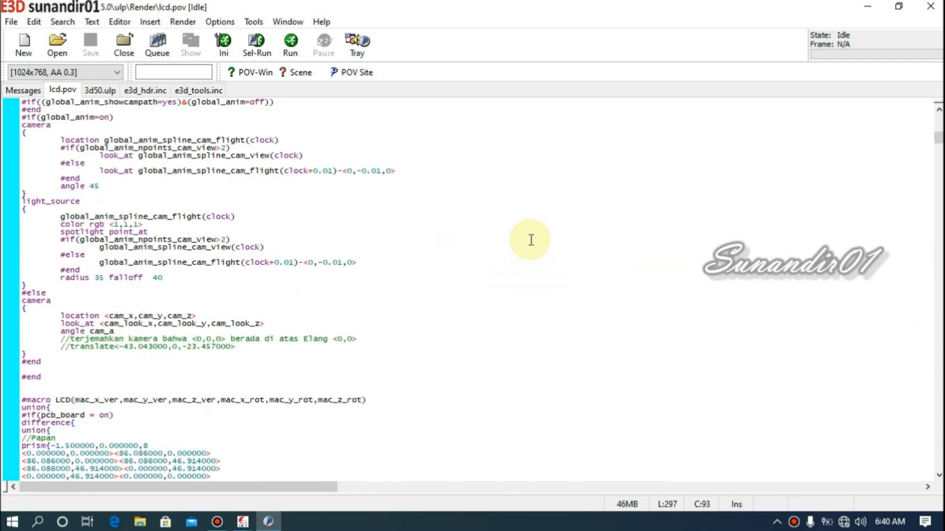
Check the render presets, render lcd.pov at 1024x768, AA 0.3, and close the render window once the image is finished.
{"action": "scroll", "coordinate": [531, 240], "scroll_direction": "up", "scroll_amount": 2}
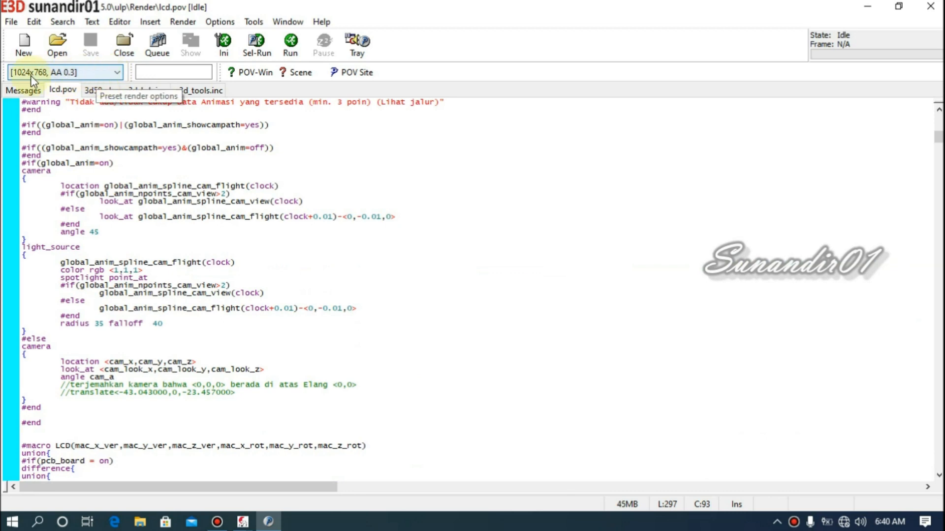
{"action": "left_click", "coordinate": [117, 74]}
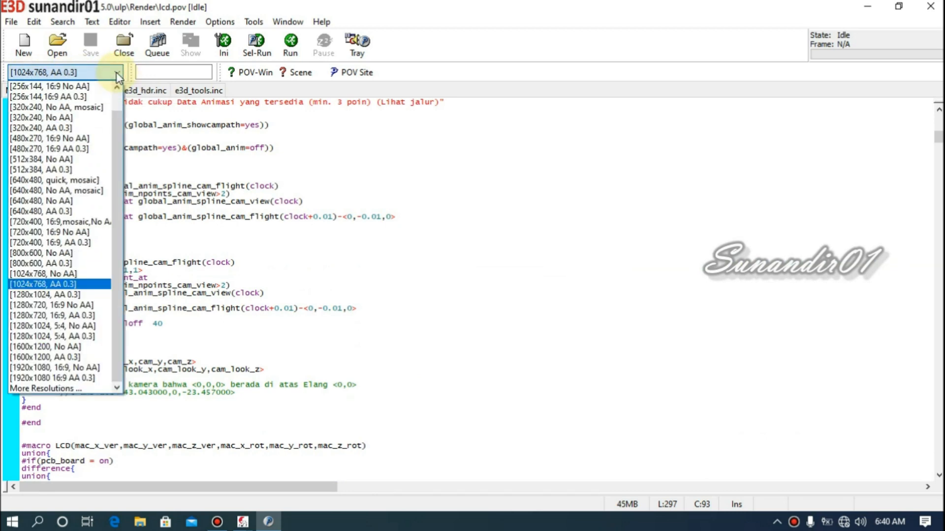
{"action": "left_click", "coordinate": [117, 73]}
{"action": "left_click", "coordinate": [116, 73]}
{"action": "left_click", "coordinate": [118, 74]}
{"action": "left_click", "coordinate": [290, 44]}
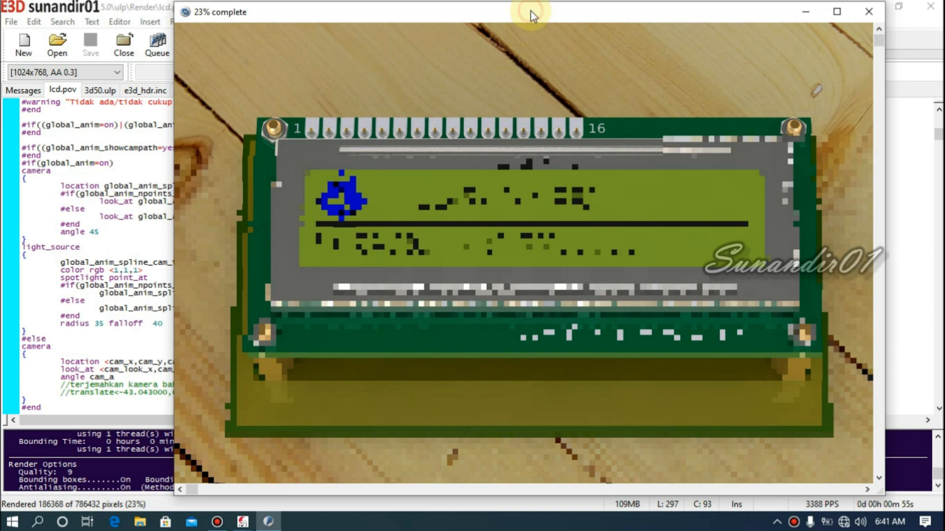
{"action": "left_click_drag", "start_coordinate": [532, 11], "coordinate": [528, 10]}
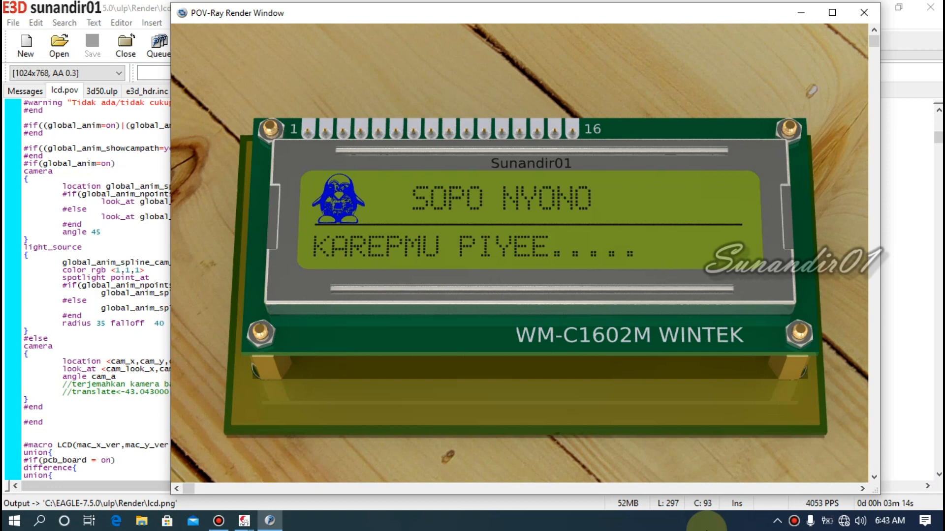
{"action": "left_click", "coordinate": [861, 14]}
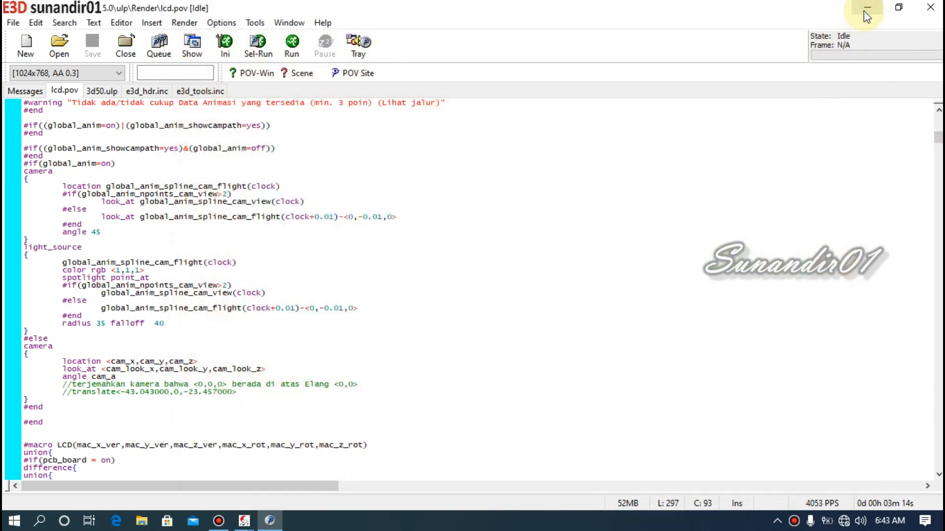
Look at the Eagle3D parameter dialog in EAGLE, return to POV-Ray to review the finished LCD render, and close the image.
{"action": "left_click", "coordinate": [866, 10]}
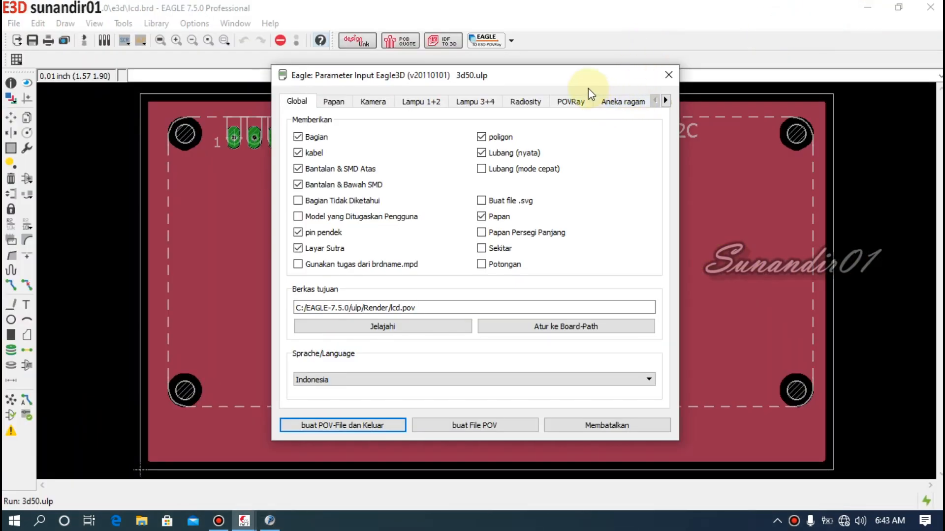
{"action": "left_click_drag", "start_coordinate": [569, 80], "coordinate": [575, 66]}
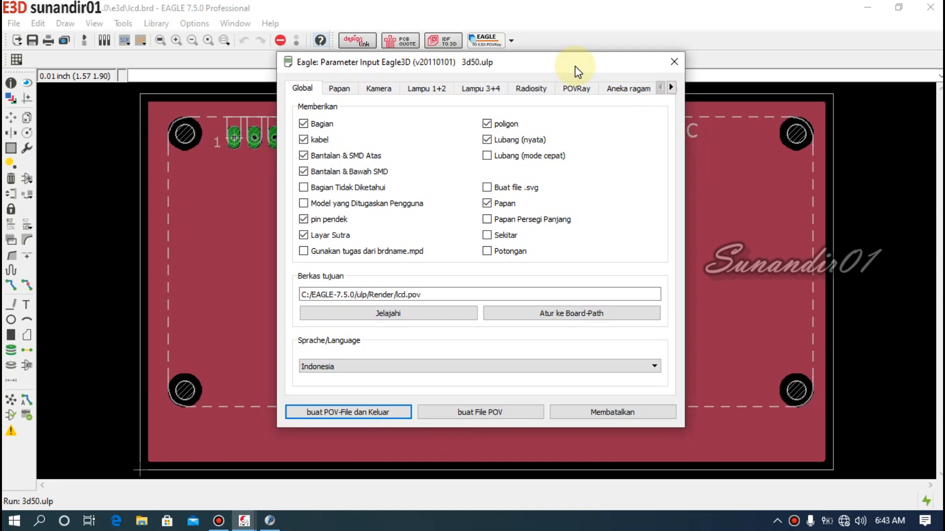
{"action": "left_click", "coordinate": [271, 523]}
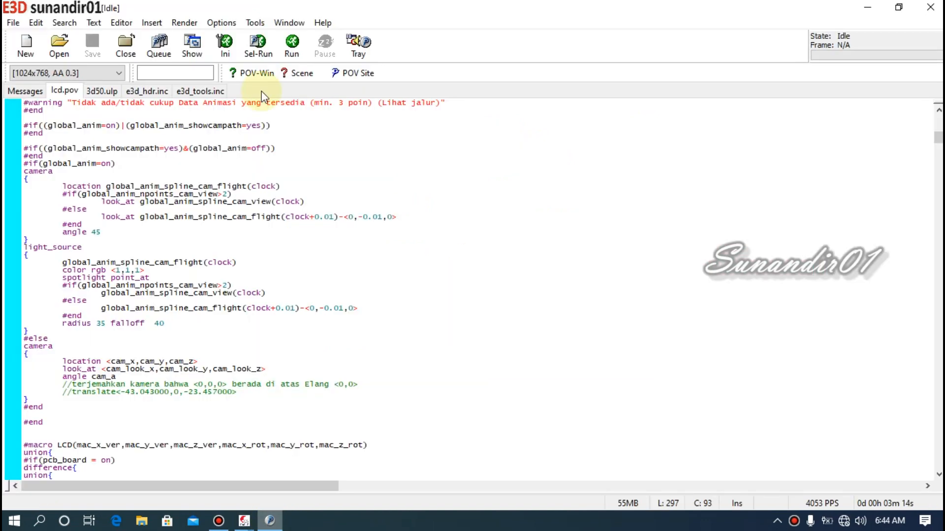
{"action": "left_click", "coordinate": [196, 43]}
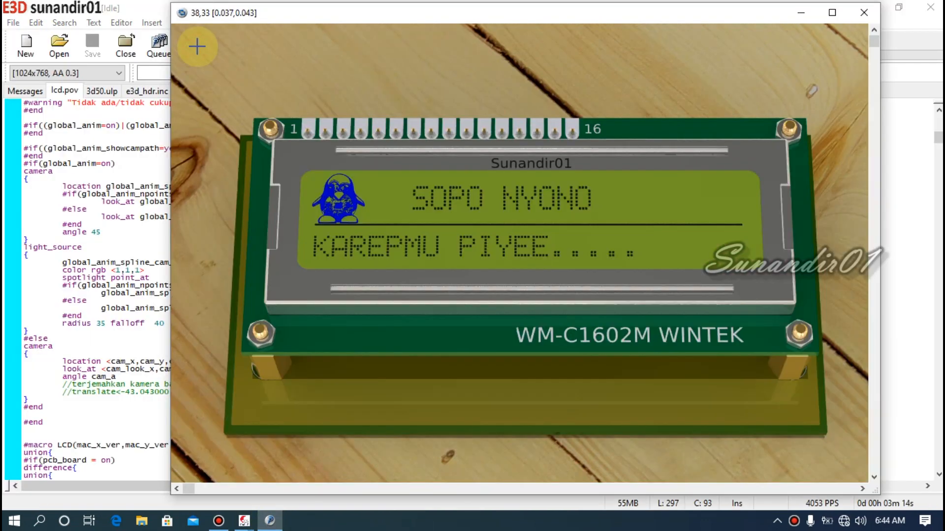
{"action": "left_click", "coordinate": [859, 15]}
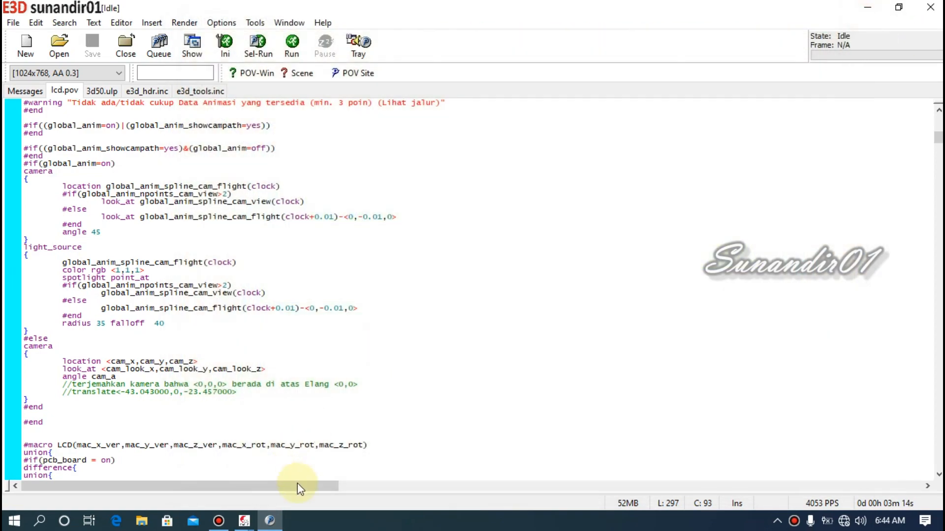
Switch back to the lcd.brd board in EAGLE and close the Eagle3D parameter dialog without creating a POV file.
{"action": "mouse_move", "coordinate": [251, 524]}
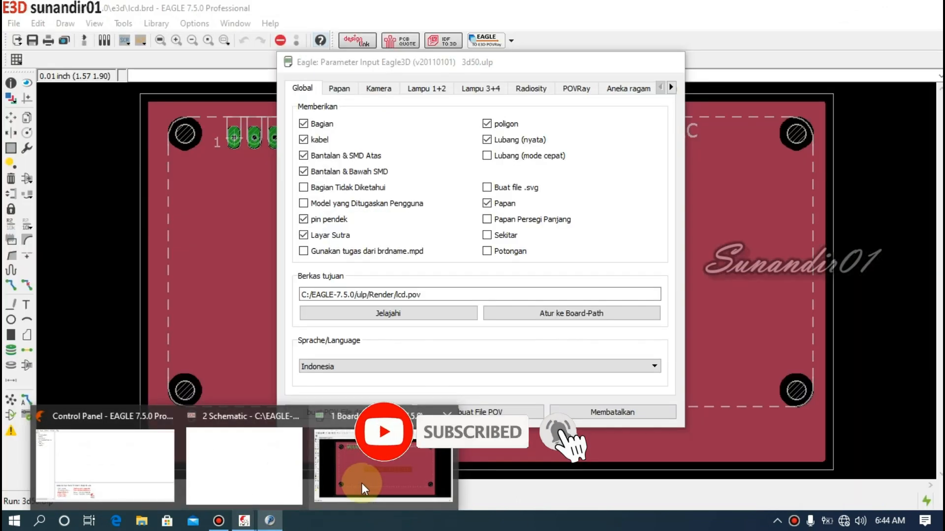
{"action": "left_click", "coordinate": [361, 483]}
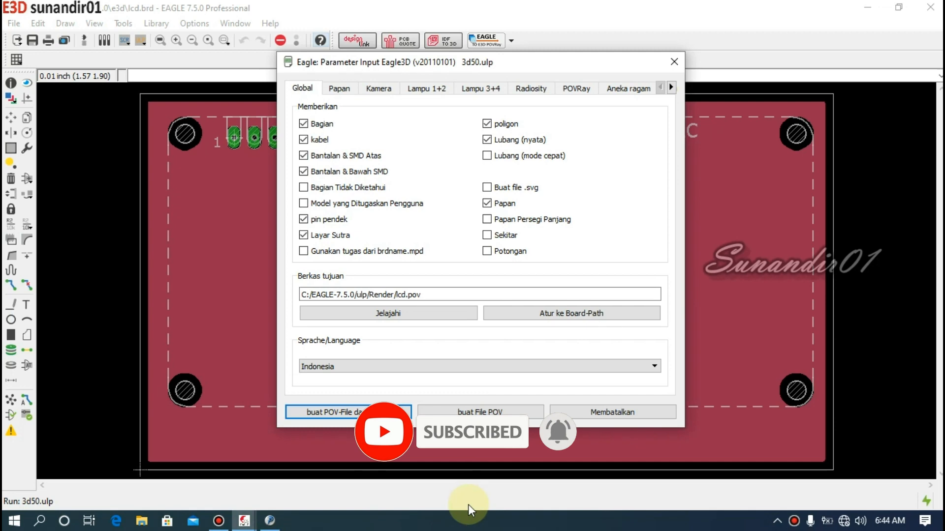
{"action": "left_click", "coordinate": [674, 61]}
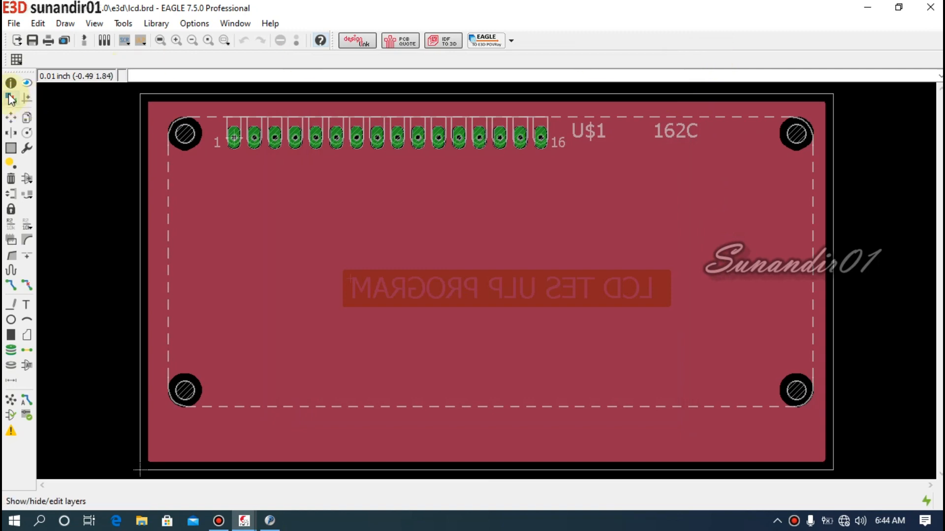
Open classD800.brd from the TOP+BOT folder in D:\power baru, loading its matching schematic as well.
{"action": "left_click", "coordinate": [14, 41]}
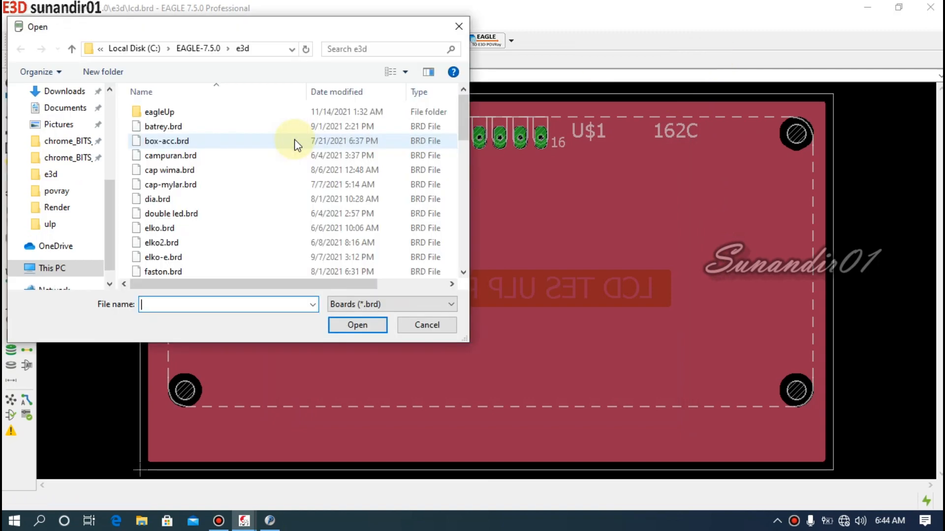
{"action": "left_click", "coordinate": [77, 269]}
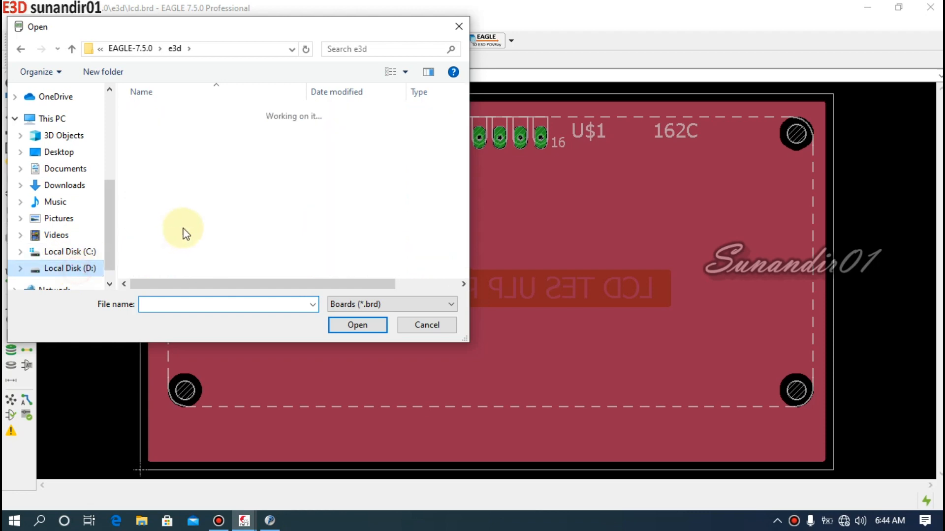
{"action": "scroll", "coordinate": [252, 216], "scroll_direction": "down", "scroll_amount": 3}
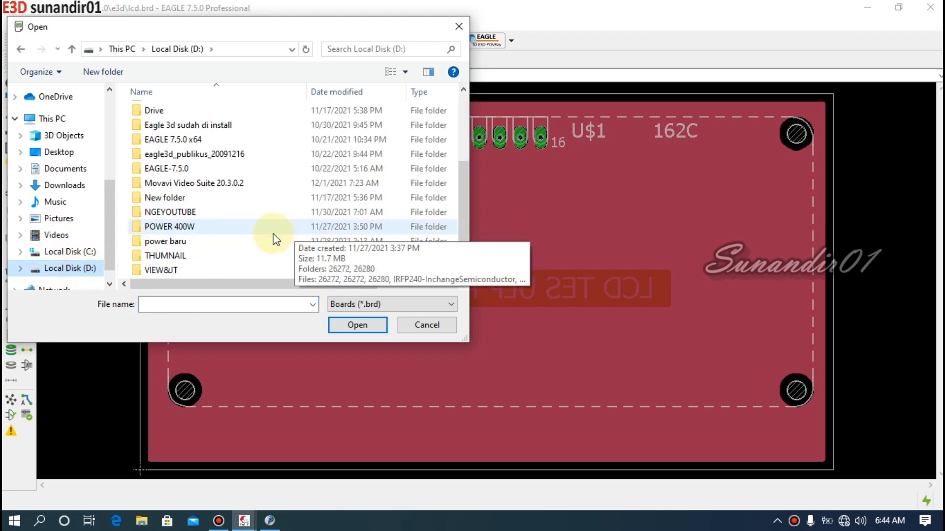
{"action": "double_click", "coordinate": [170, 241]}
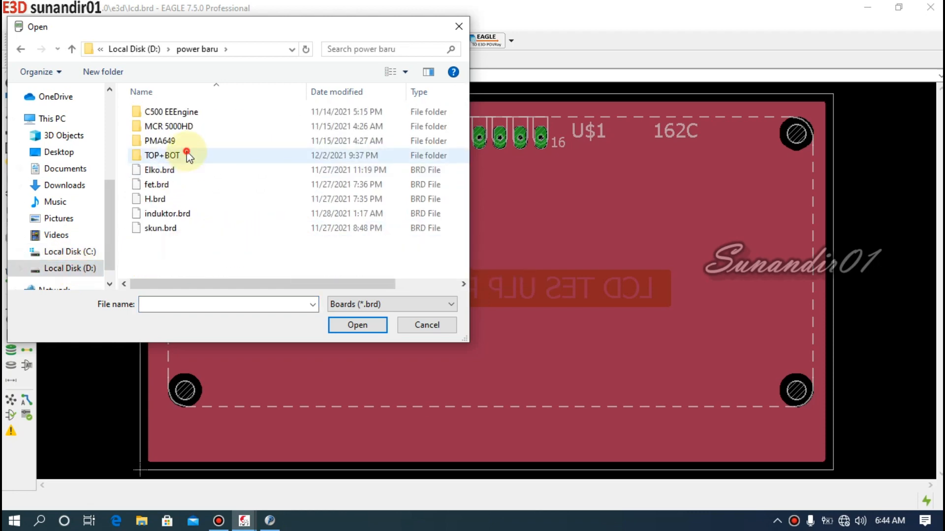
{"action": "double_click", "coordinate": [188, 156]}
{"action": "left_click", "coordinate": [172, 150]}
{"action": "double_click", "coordinate": [172, 150]}
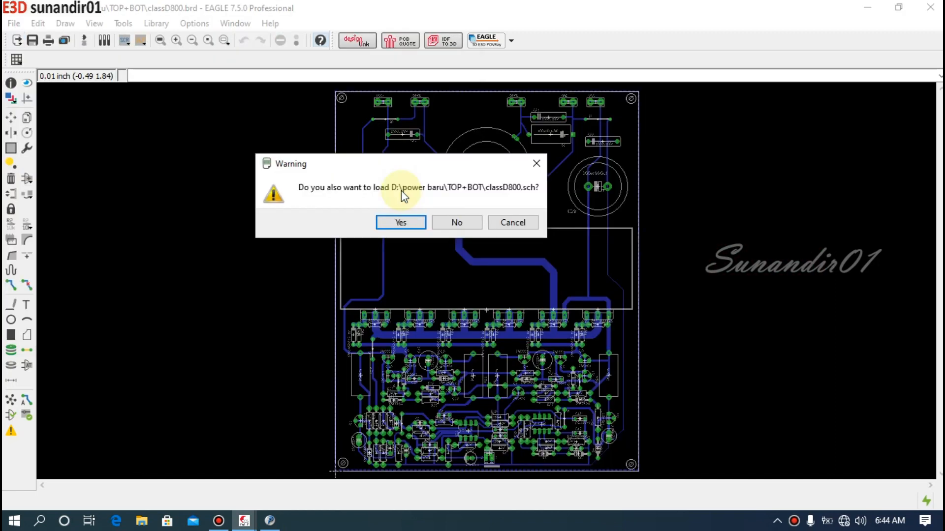
{"action": "left_click", "coordinate": [401, 223]}
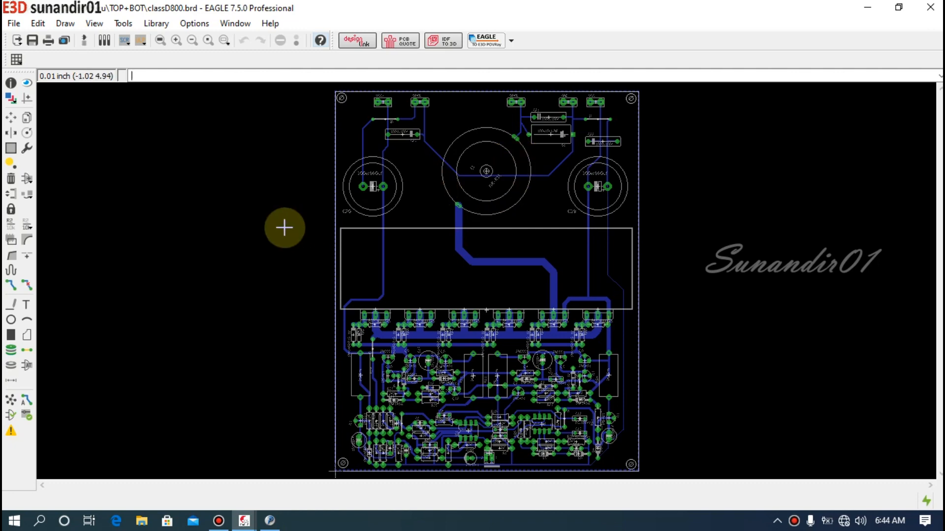
Group the whole classD800 board, rotate it to 270 degrees and place its lower-left corner at the origin.
{"action": "left_click", "coordinate": [11, 147]}
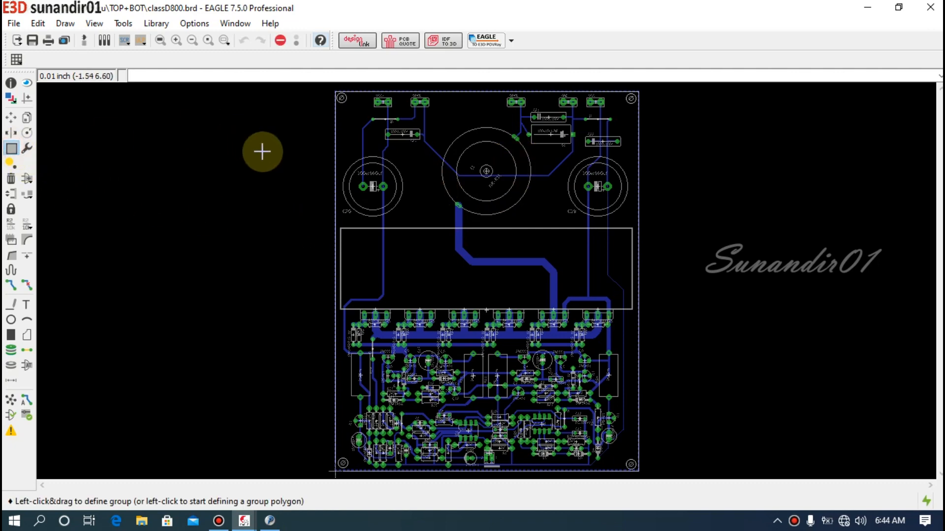
{"action": "scroll", "coordinate": [274, 162], "scroll_direction": "down", "scroll_amount": 3}
{"action": "left_click_drag", "start_coordinate": [251, 114], "coordinate": [574, 380]}
{"action": "left_click", "coordinate": [11, 117]}
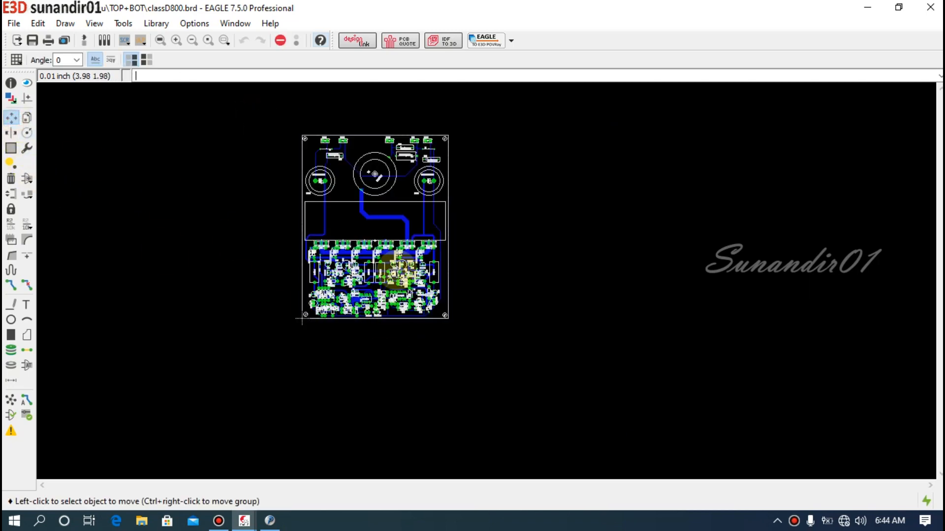
{"action": "right_click", "coordinate": [445, 315], "text": "ctrl"}
{"action": "right_click", "coordinate": [548, 289]}
{"action": "right_click", "coordinate": [548, 289]}
{"action": "right_click", "coordinate": [548, 289]}
{"action": "scroll", "coordinate": [300, 312], "scroll_direction": "up", "scroll_amount": 6}
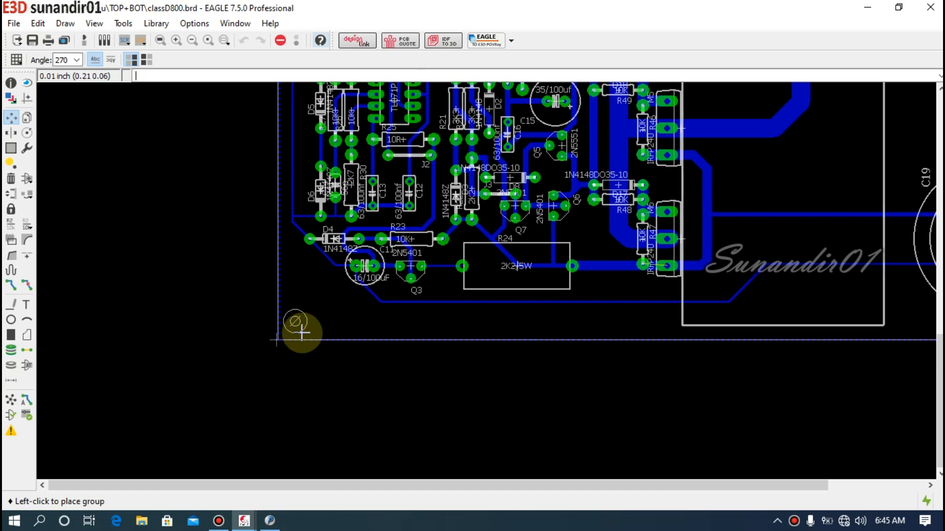
{"action": "left_click", "coordinate": [302, 333]}
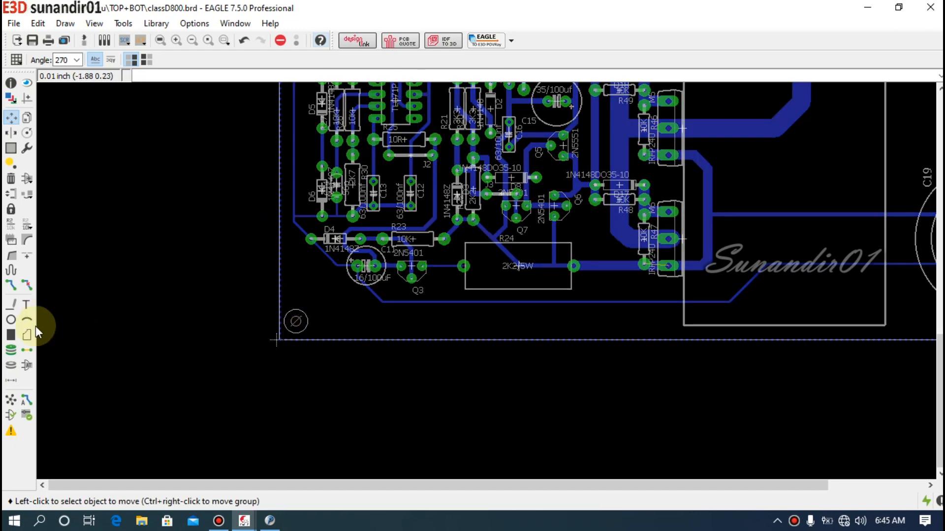
Run Ratsnest to fill the board's copper polygon and examine the layout around inductor L1.
{"action": "left_click", "coordinate": [11, 400]}
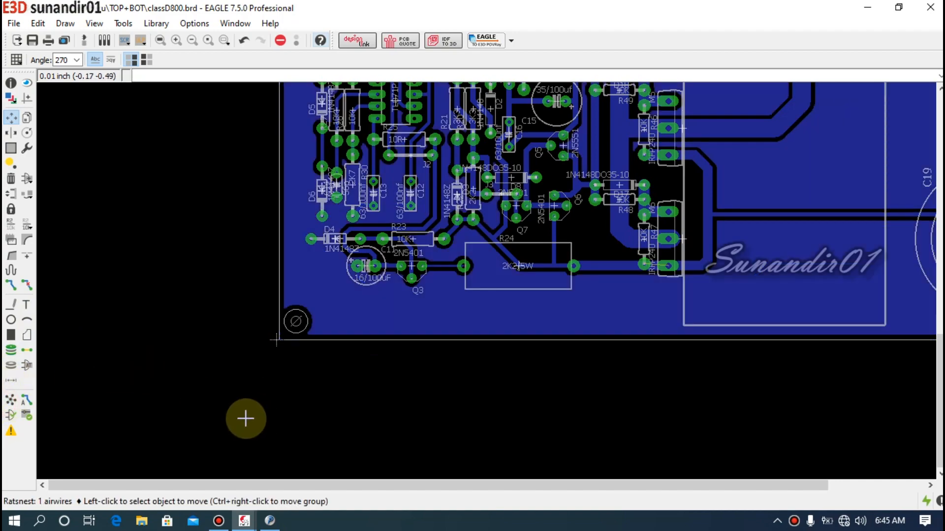
{"action": "scroll", "coordinate": [249, 402], "scroll_direction": "down", "scroll_amount": 2}
{"action": "scroll", "coordinate": [306, 249], "scroll_direction": "down", "scroll_amount": 5}
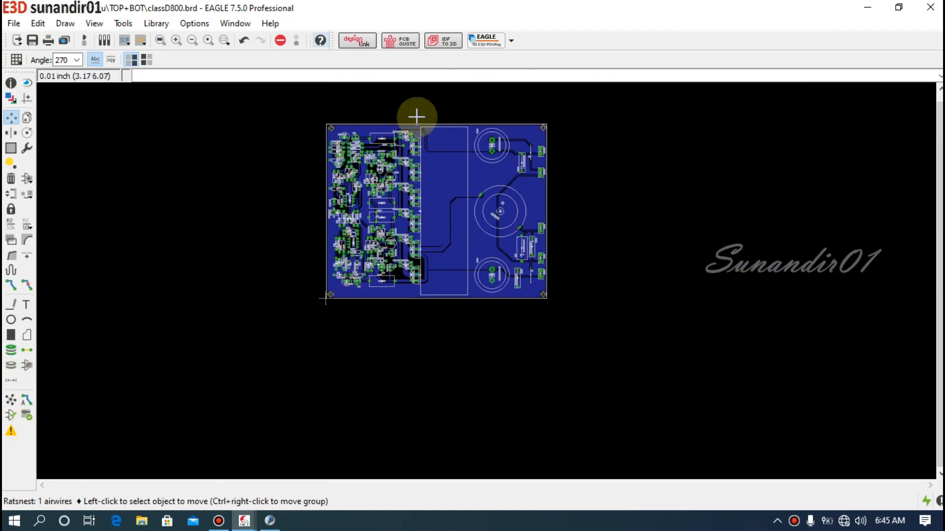
{"action": "scroll", "coordinate": [416, 117], "scroll_direction": "up", "scroll_amount": 3}
{"action": "scroll", "coordinate": [566, 302], "scroll_direction": "up", "scroll_amount": 5}
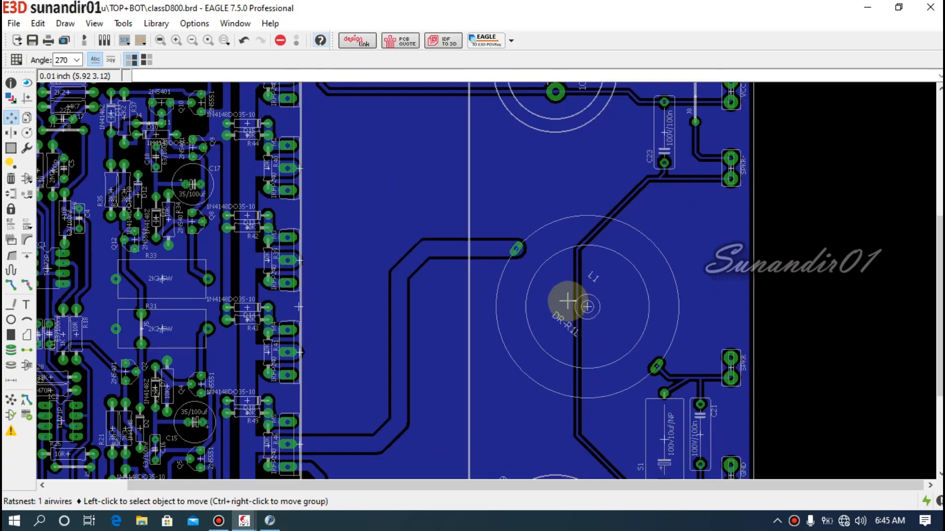
{"action": "scroll", "coordinate": [568, 300], "scroll_direction": "up", "scroll_amount": 2}
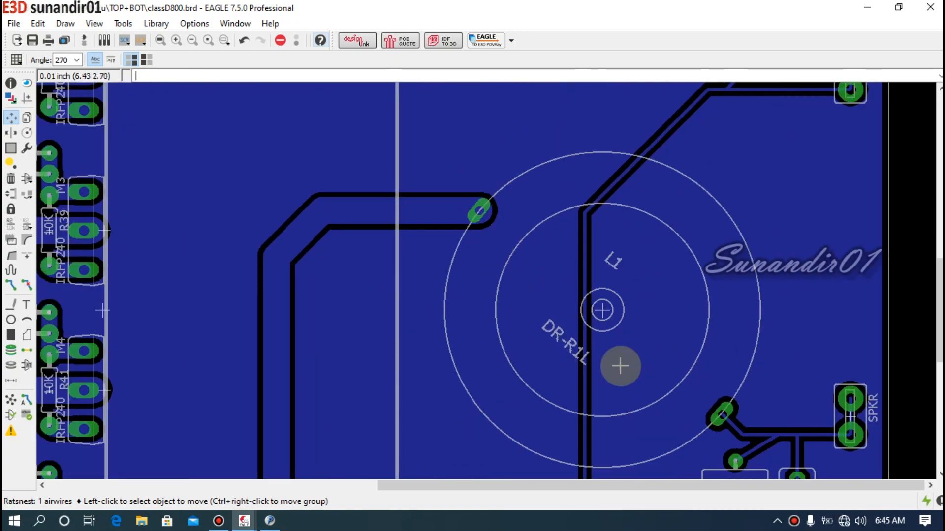
{"action": "scroll", "coordinate": [419, 212], "scroll_direction": "down", "scroll_amount": 8}
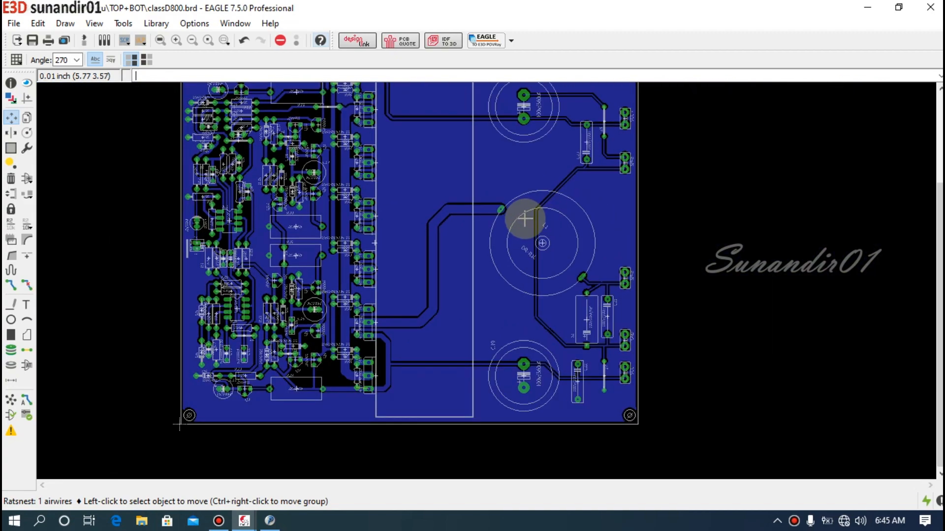
{"action": "scroll", "coordinate": [388, 163], "scroll_direction": "down", "scroll_amount": 3}
{"action": "scroll", "coordinate": [388, 163], "scroll_direction": "up", "scroll_amount": 5}
{"action": "scroll", "coordinate": [390, 164], "scroll_direction": "down", "scroll_amount": 2}
{"action": "scroll", "coordinate": [394, 177], "scroll_direction": "down", "scroll_amount": 1}
{"action": "scroll", "coordinate": [408, 214], "scroll_direction": "up", "scroll_amount": 1}
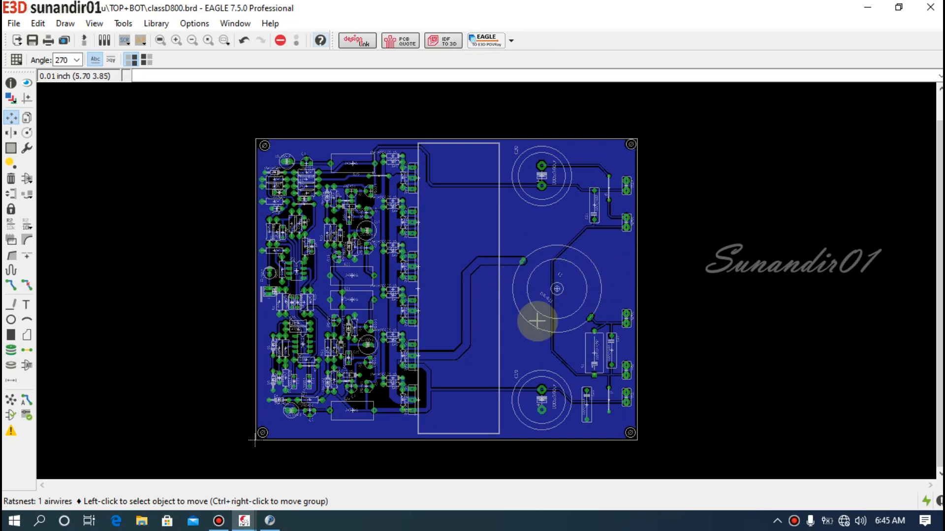
Examine the element properties of capacitor S1 beside C21, including its package and library, and return to the whole board.
{"action": "scroll", "coordinate": [593, 362], "scroll_direction": "up", "scroll_amount": 5}
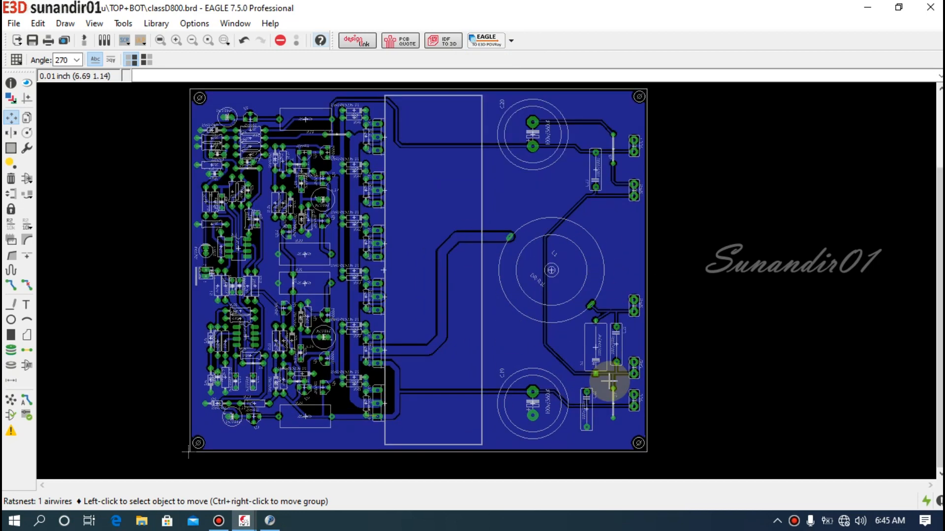
{"action": "scroll", "coordinate": [587, 348], "scroll_direction": "up", "scroll_amount": 5}
{"action": "right_click", "coordinate": [595, 298]}
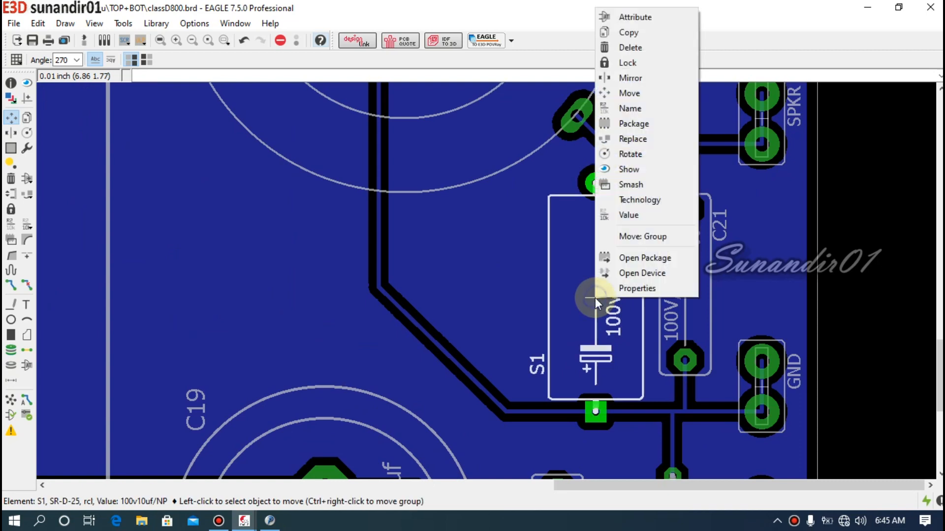
{"action": "left_click", "coordinate": [626, 288]}
{"action": "left_click", "coordinate": [375, 399]}
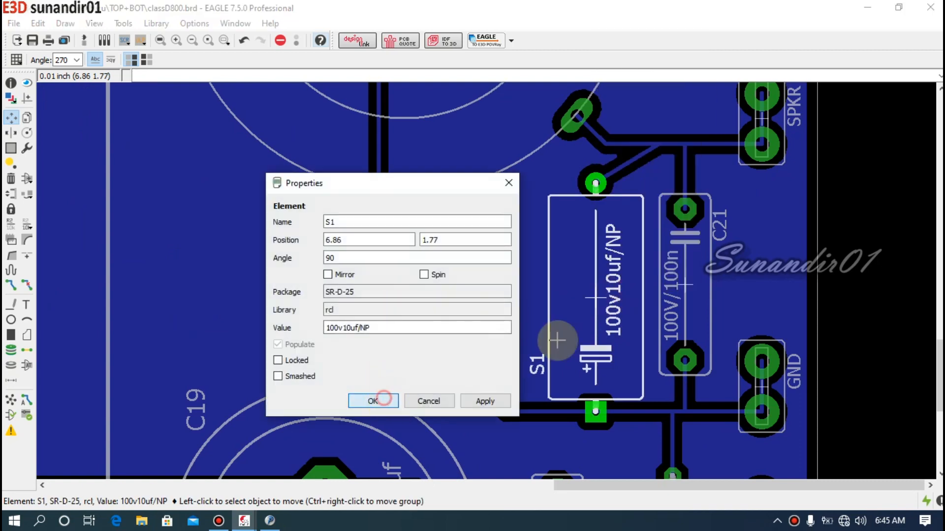
{"action": "right_click", "coordinate": [597, 297]}
{"action": "left_click", "coordinate": [624, 288]}
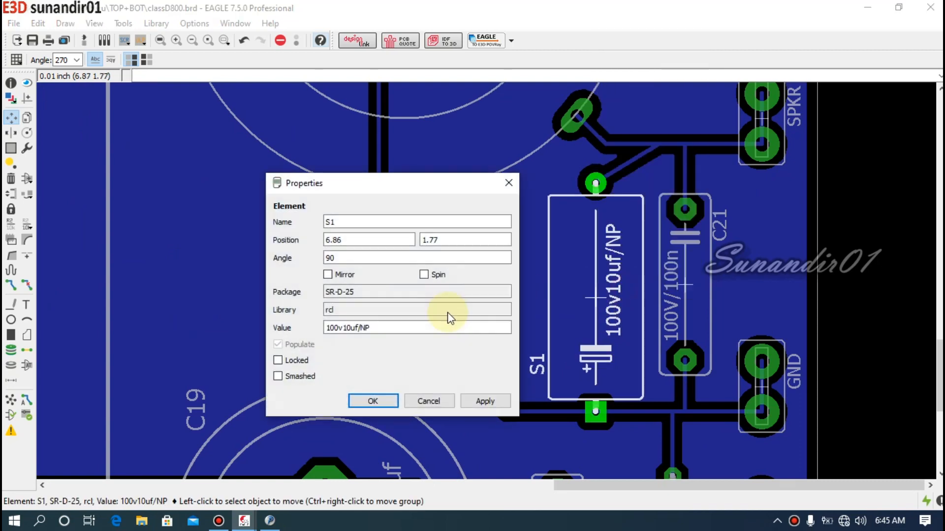
{"action": "left_click", "coordinate": [373, 401]}
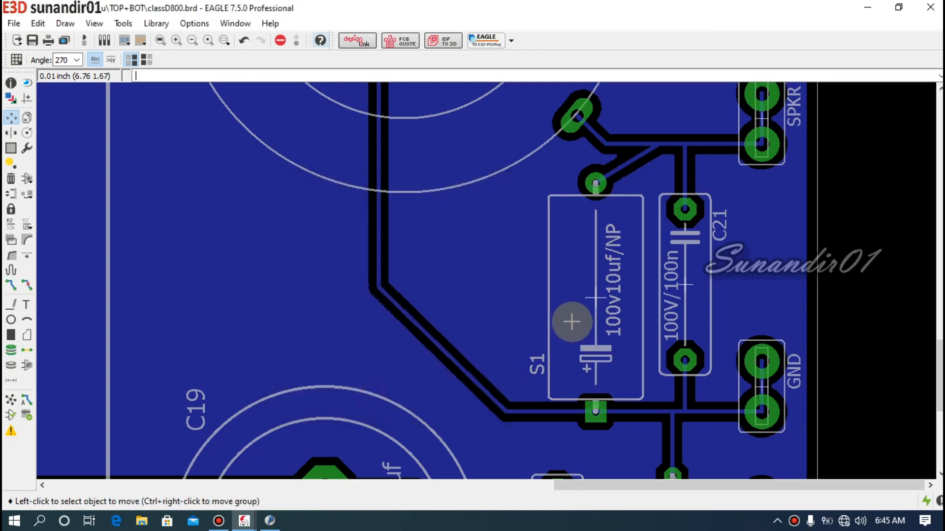
{"action": "right_click", "coordinate": [601, 296]}
{"action": "left_click", "coordinate": [626, 288]}
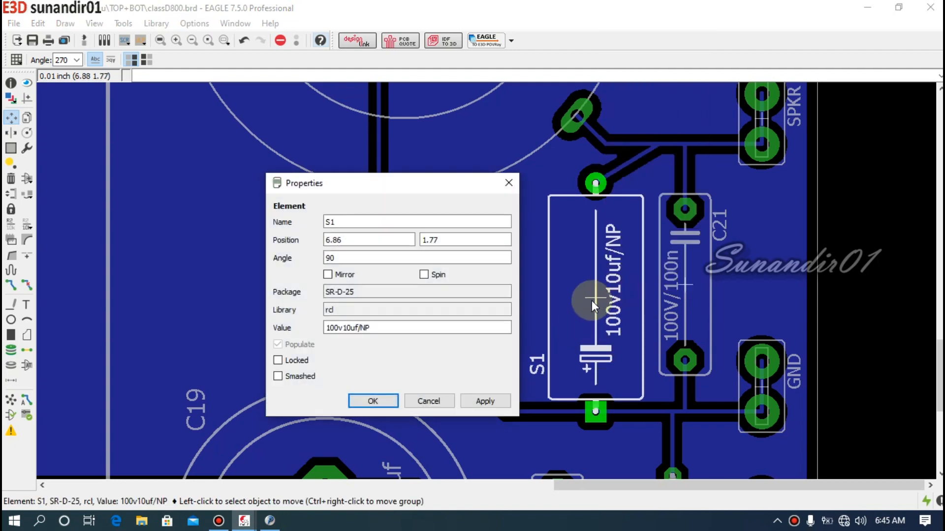
{"action": "left_click", "coordinate": [372, 400]}
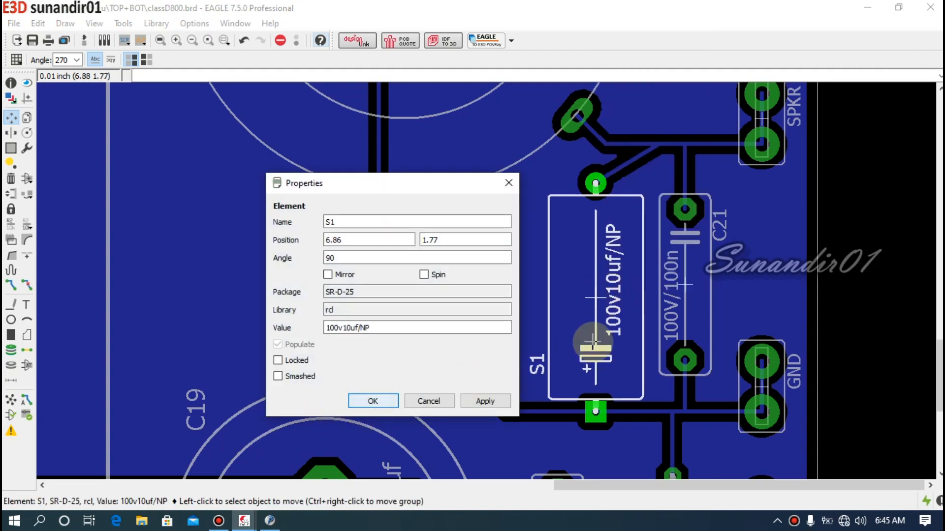
{"action": "scroll", "coordinate": [502, 306], "scroll_direction": "down", "scroll_amount": 6}
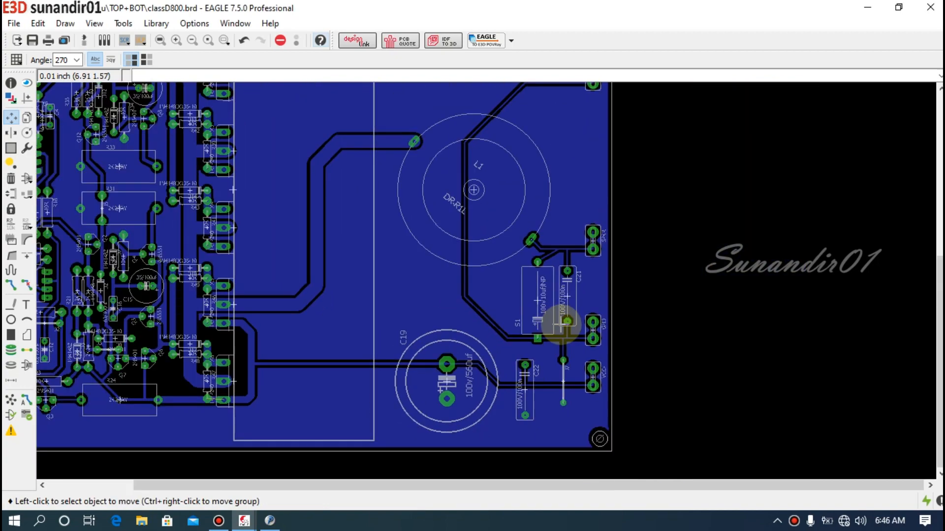
{"action": "scroll", "coordinate": [405, 147], "scroll_direction": "down", "scroll_amount": 2}
{"action": "scroll", "coordinate": [417, 133], "scroll_direction": "up", "scroll_amount": 1}
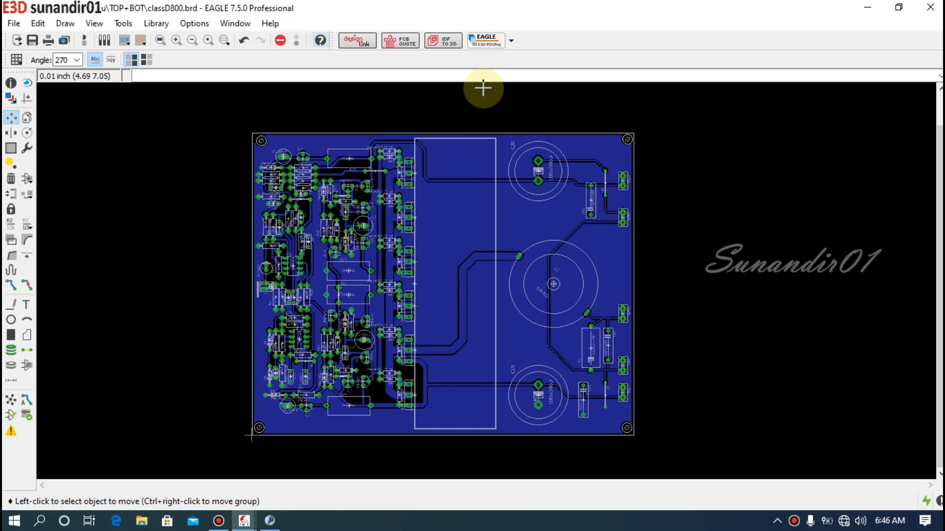
Start the Radiosity version of the Eagle3D export and set its radiosity preset to hdr ditentukan pengguna.
{"action": "left_click", "coordinate": [495, 41]}
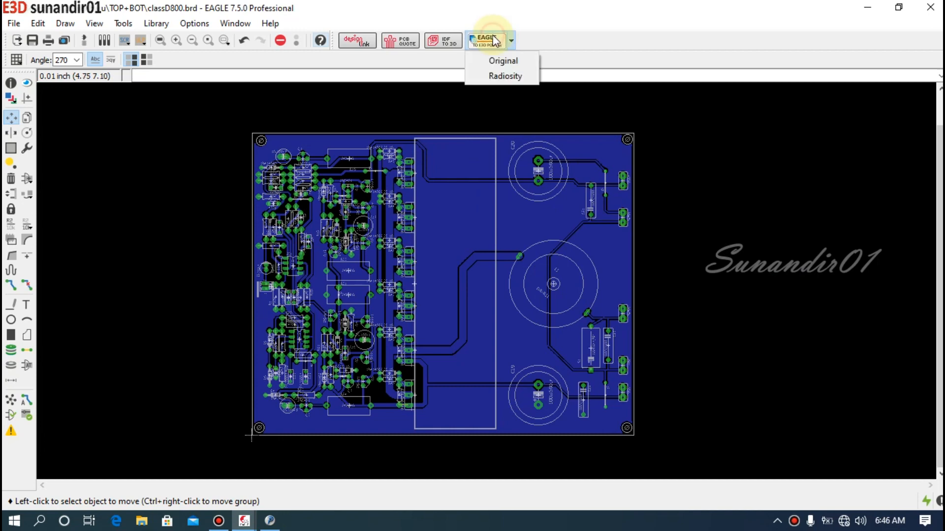
{"action": "left_click", "coordinate": [515, 74]}
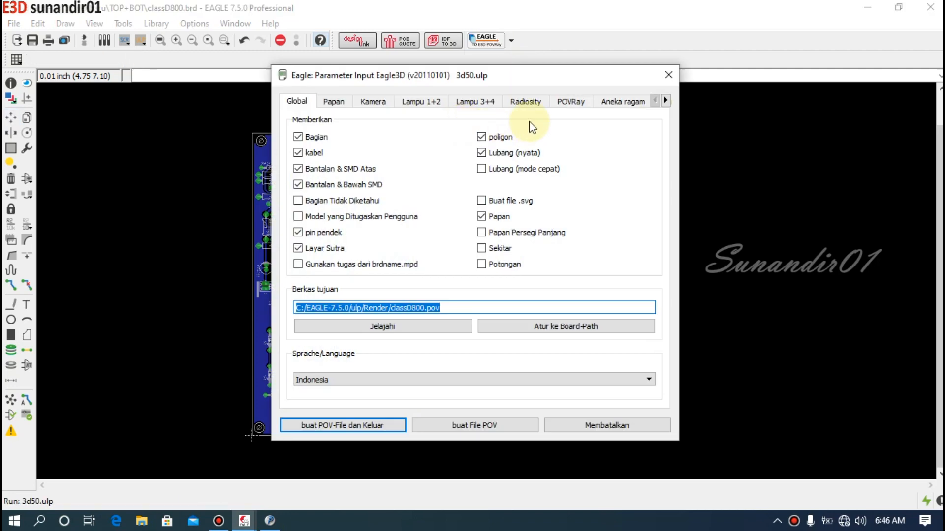
{"action": "left_click", "coordinate": [527, 102]}
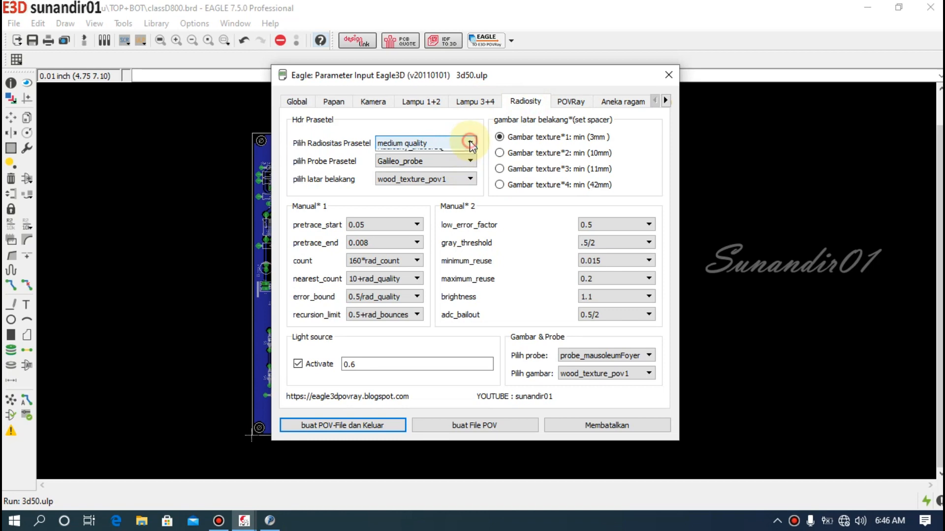
{"action": "left_click", "coordinate": [470, 143]}
{"action": "left_click", "coordinate": [463, 156]}
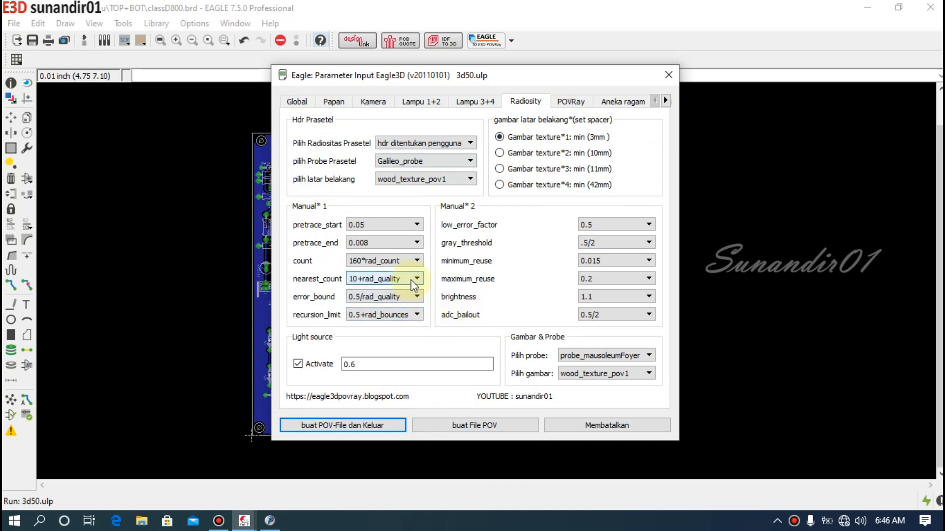
Set the manual radiosity values gray_threshold to 0.5, brightness to 1 and adc_bailout to 0.010/2.
{"action": "left_click", "coordinate": [616, 242]}
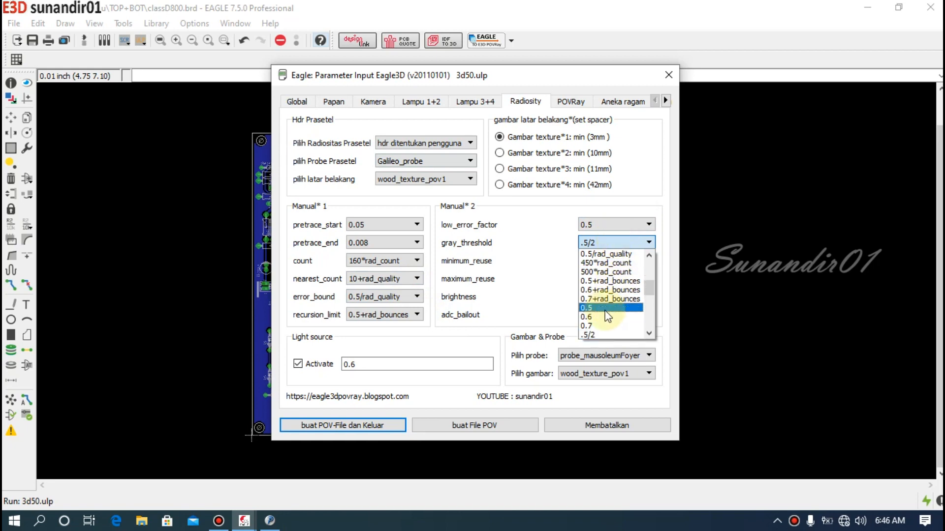
{"action": "left_click", "coordinate": [591, 307]}
{"action": "left_click", "coordinate": [612, 296]}
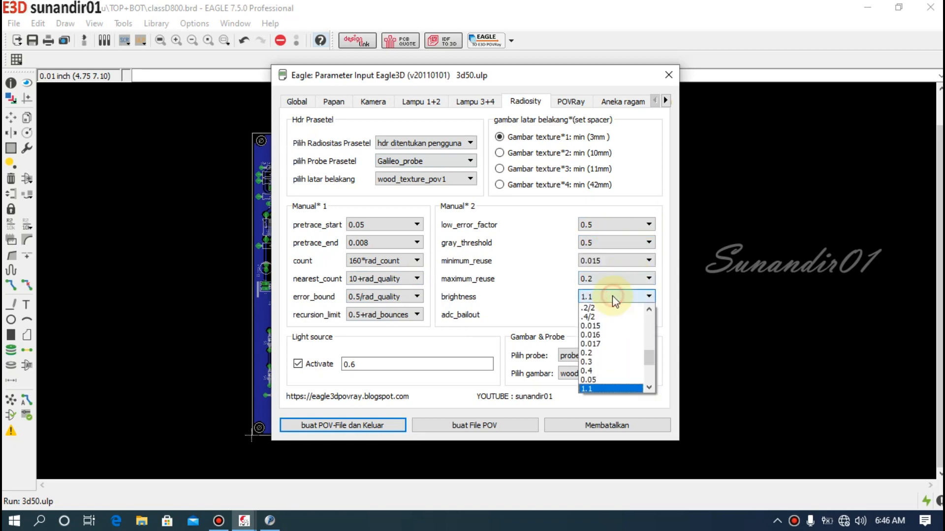
{"action": "left_click", "coordinate": [591, 344]}
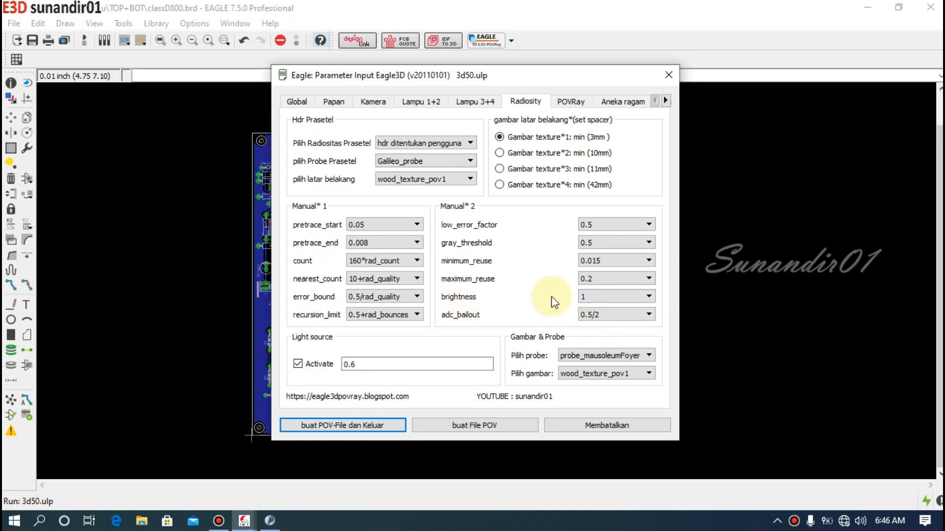
{"action": "left_click", "coordinate": [610, 315]}
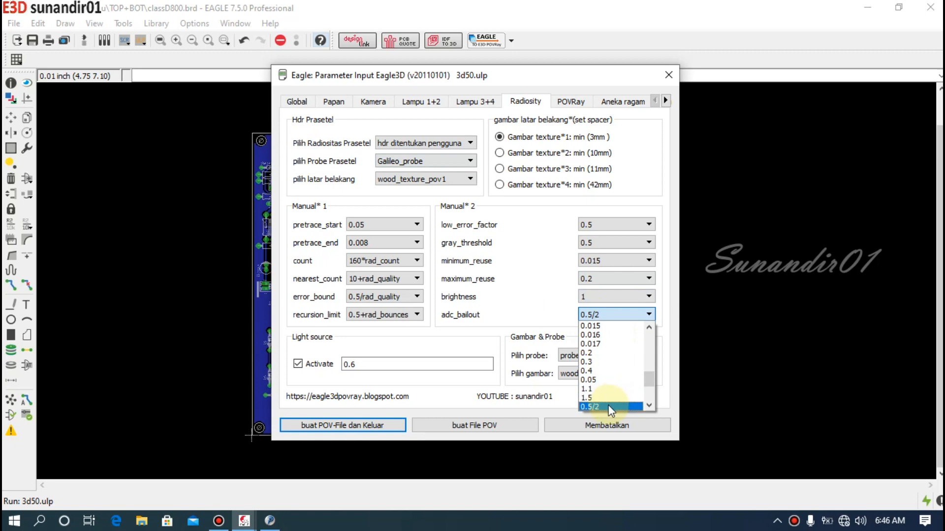
{"action": "left_click", "coordinate": [601, 397]}
Choose studio008 as the manual radiosity probe and wood_texture_pov3 as the background image.
{"action": "left_click", "coordinate": [591, 353]}
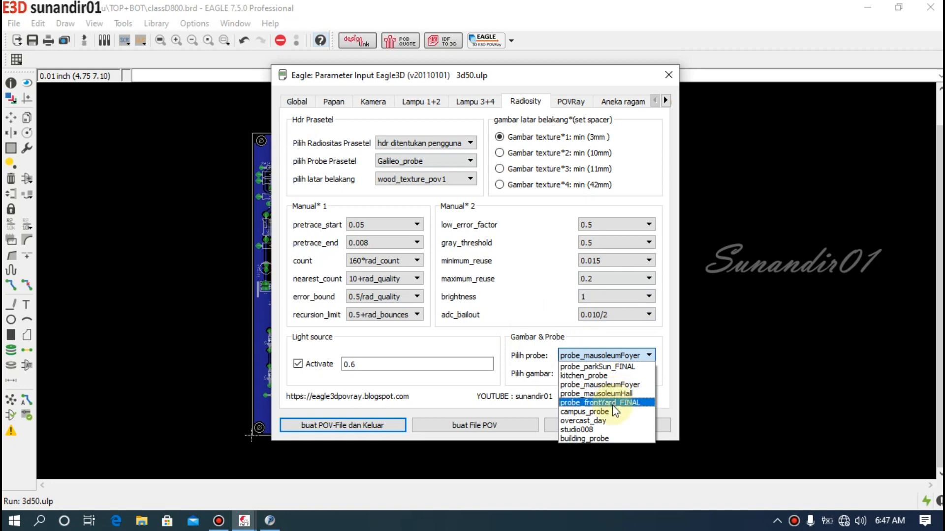
{"action": "left_click", "coordinate": [600, 429]}
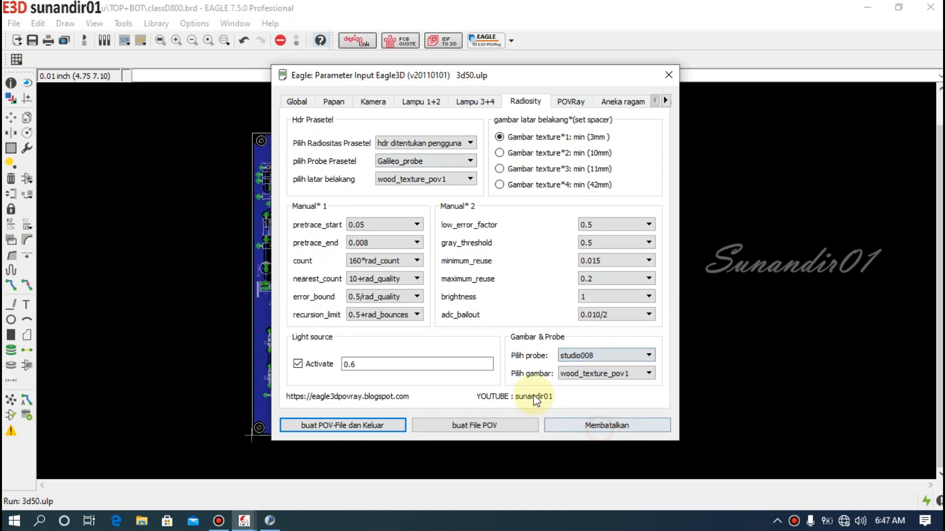
{"action": "left_click", "coordinate": [615, 375]}
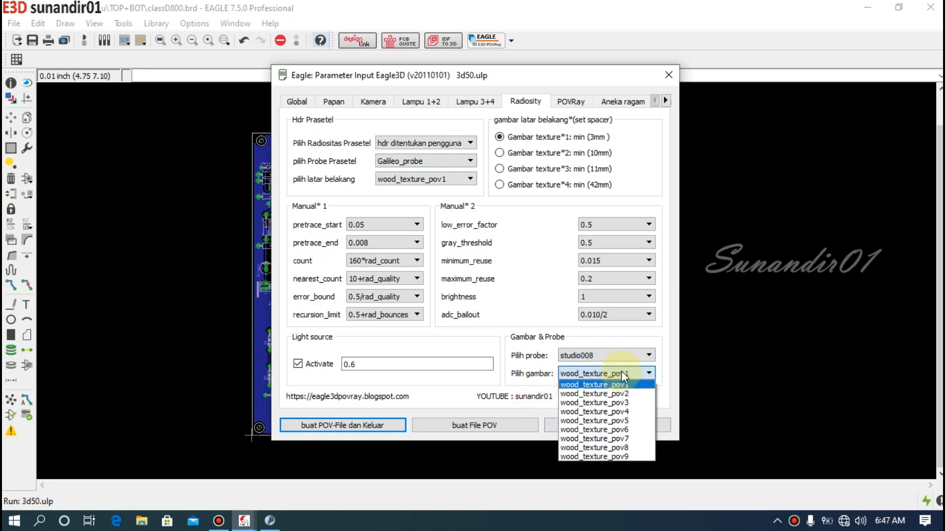
{"action": "left_click", "coordinate": [639, 403]}
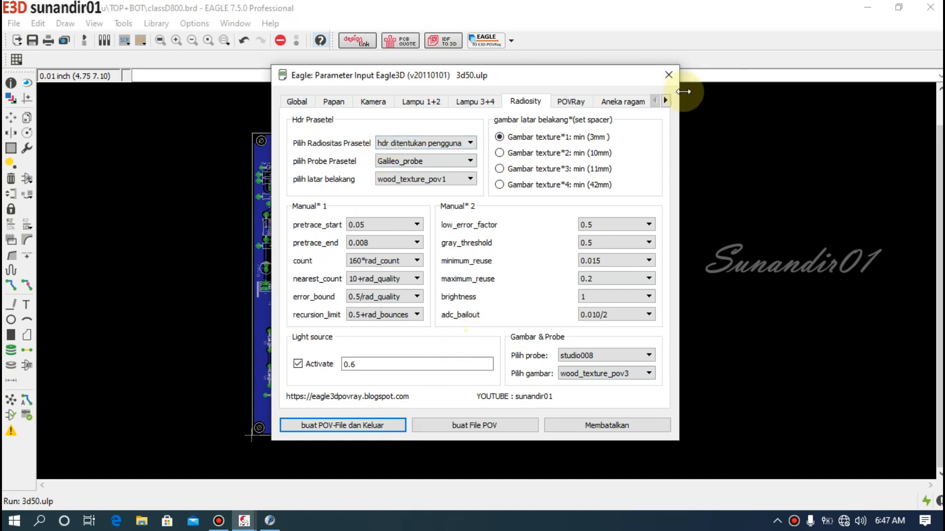
Widen the parameter dialog to reach the board colour settings and choose the penyamaran_hijau colour preset.
{"action": "left_click_drag", "start_coordinate": [681, 90], "coordinate": [715, 89]}
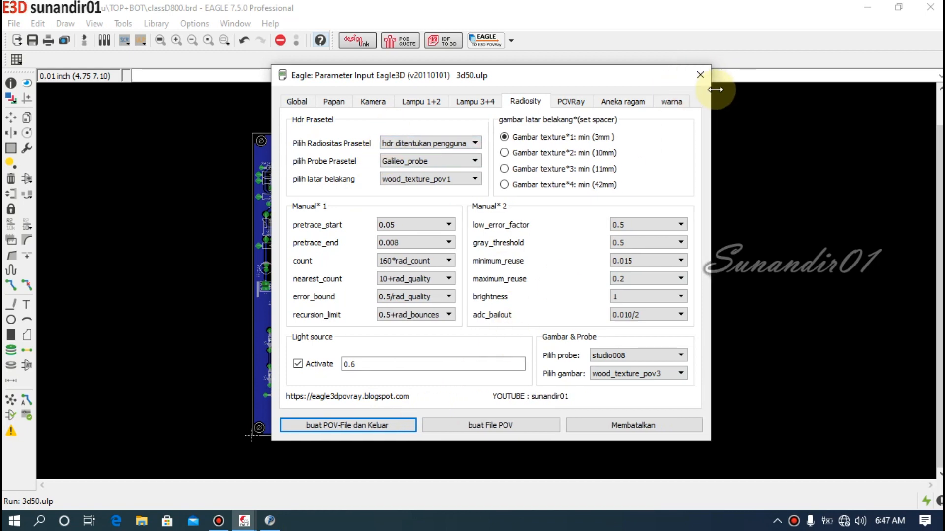
{"action": "left_click", "coordinate": [680, 103]}
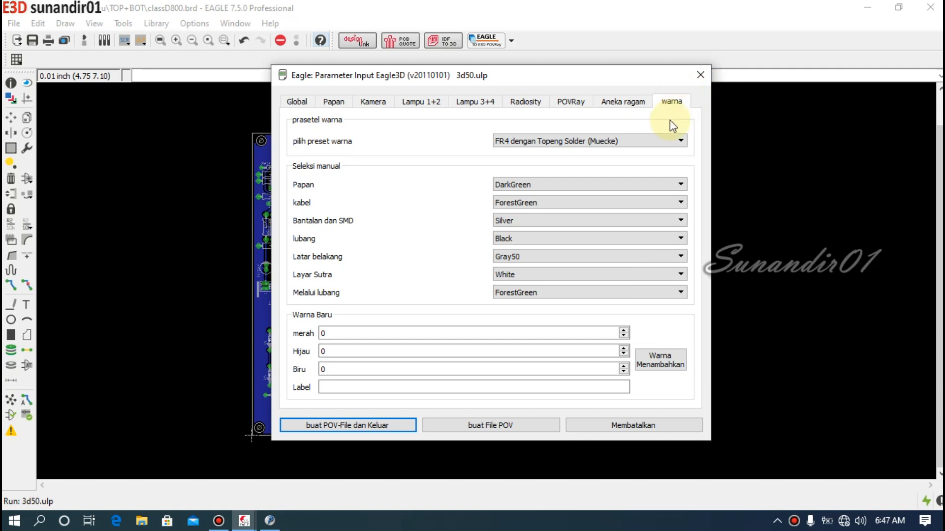
{"action": "left_click", "coordinate": [660, 141]}
{"action": "scroll", "coordinate": [572, 223], "scroll_direction": "down", "scroll_amount": 3}
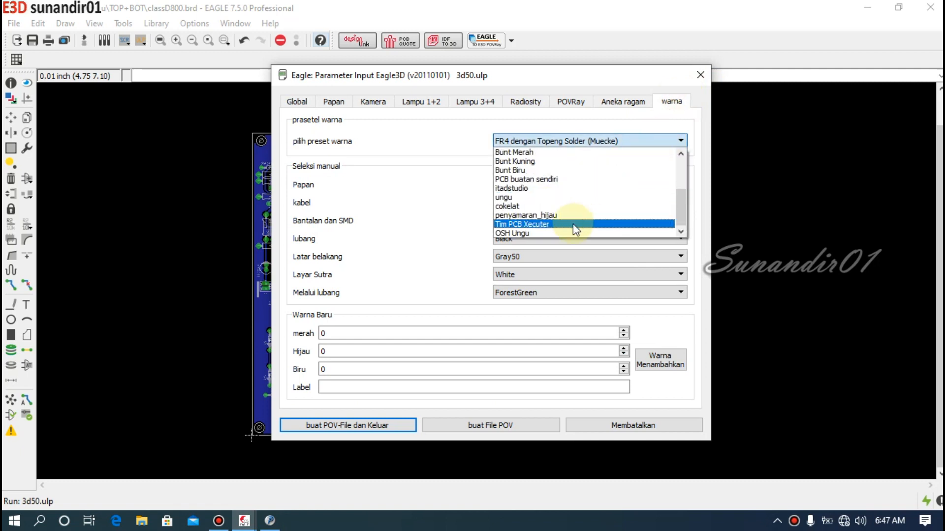
{"action": "left_click", "coordinate": [552, 218]}
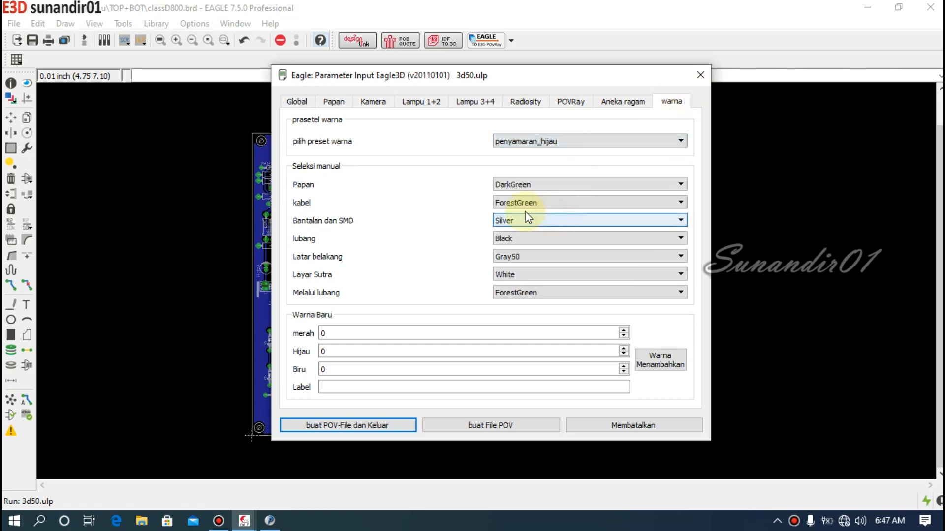
Turn off Bantalan & SMD Atas in the global render options, then create classD800.pov and exit the parameter dialog.
{"action": "left_click", "coordinate": [295, 103]}
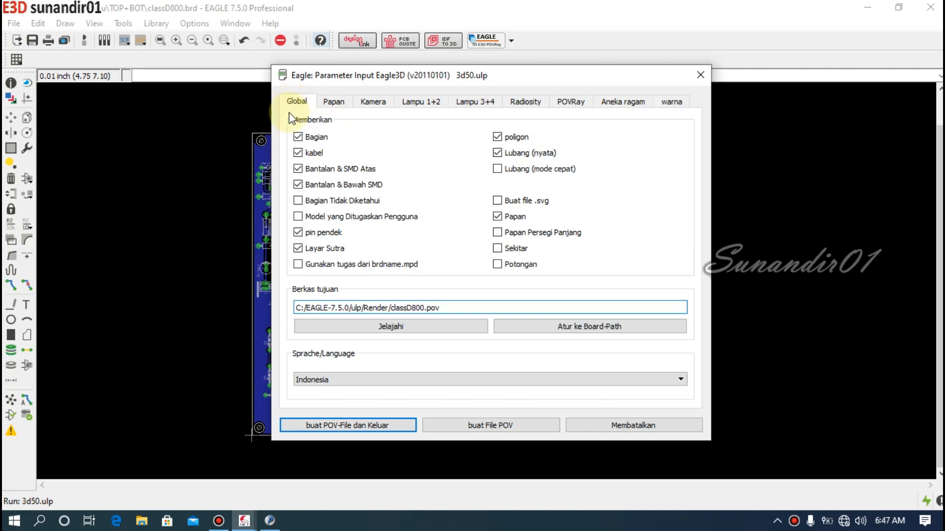
{"action": "left_click", "coordinate": [298, 183]}
{"action": "left_click", "coordinate": [298, 170]}
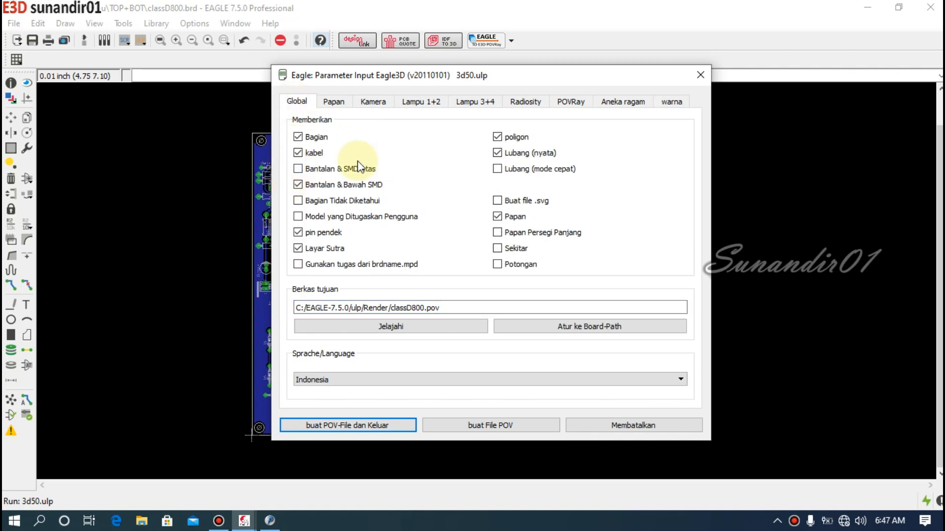
{"action": "left_click", "coordinate": [298, 169]}
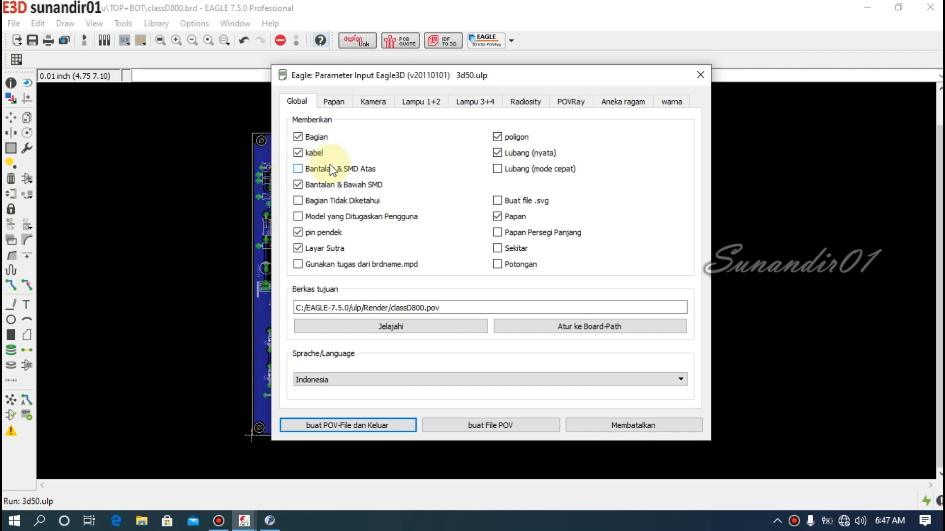
{"action": "left_click", "coordinate": [297, 169]}
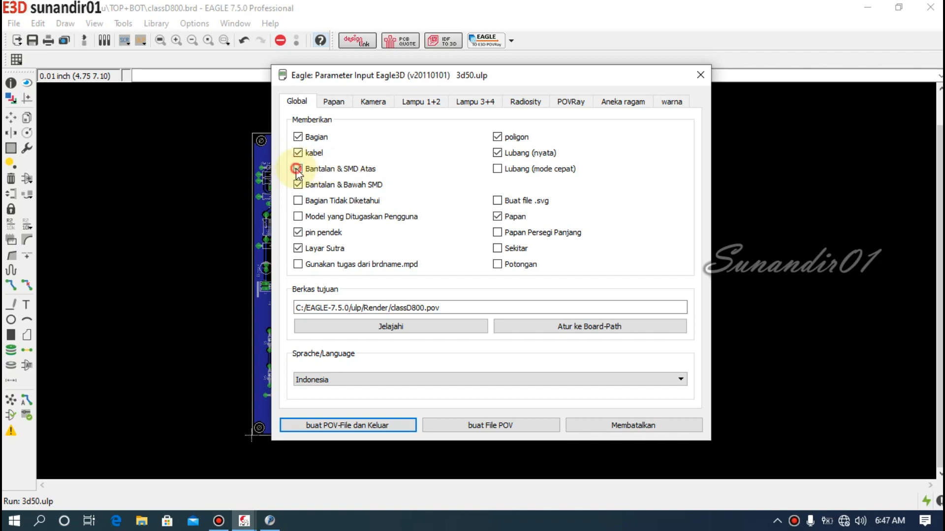
{"action": "left_click_drag", "start_coordinate": [529, 73], "coordinate": [736, 105]}
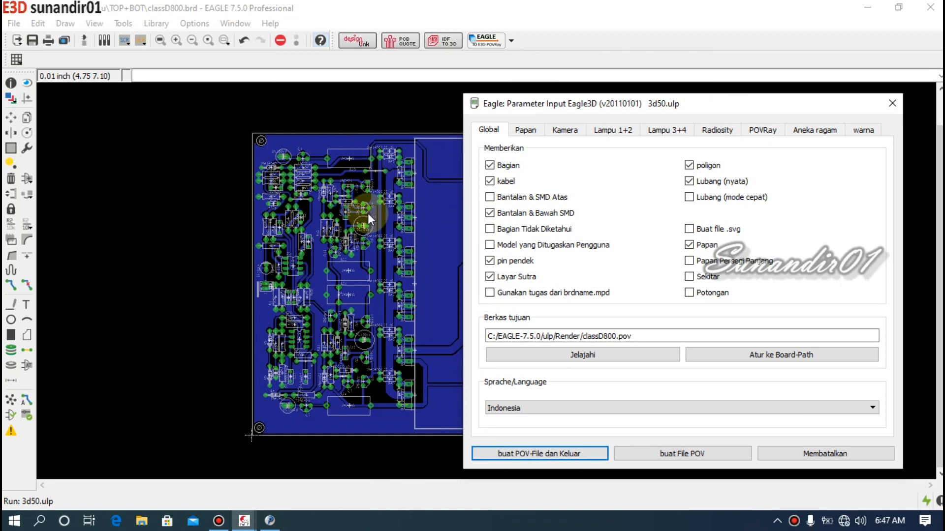
{"action": "left_click_drag", "start_coordinate": [759, 104], "coordinate": [519, 97]}
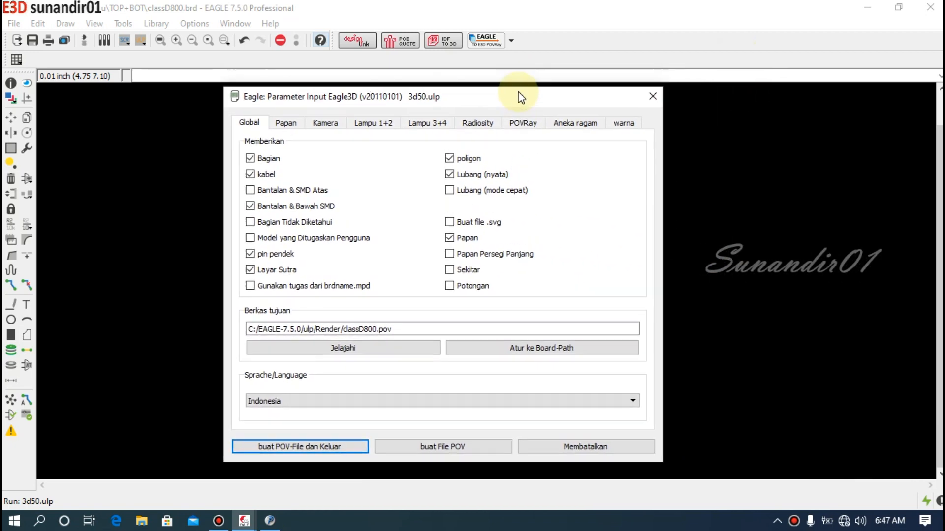
{"action": "left_click", "coordinate": [250, 191]}
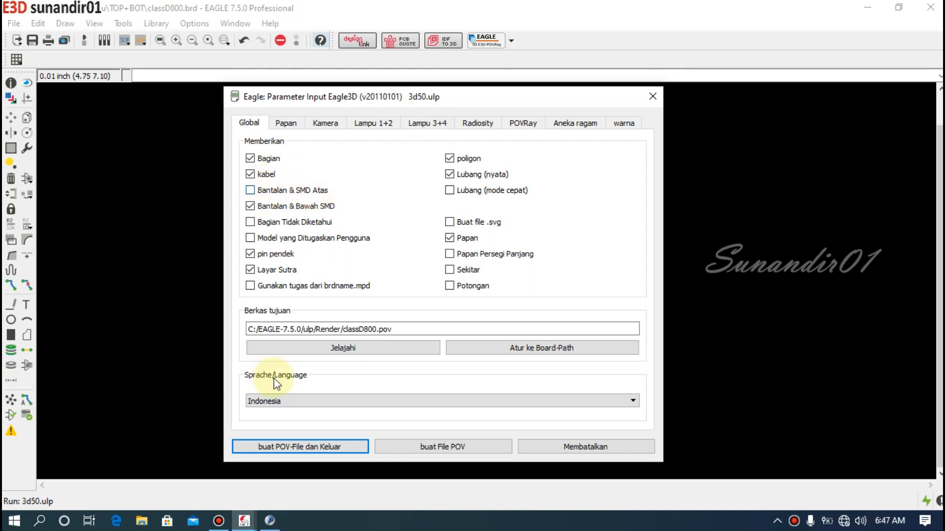
{"action": "left_click", "coordinate": [318, 447]}
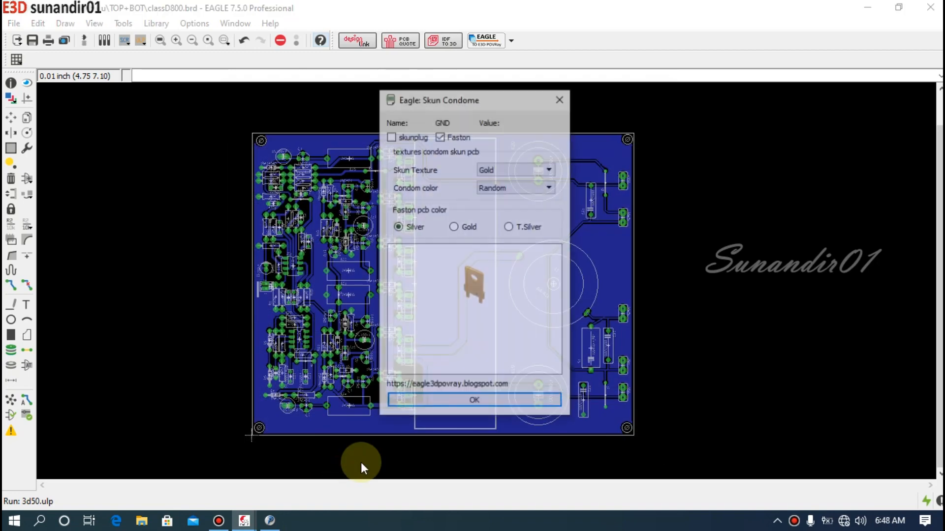
Enable skunplug alongside Faston for the GND connector.
{"action": "left_click_drag", "start_coordinate": [465, 98], "coordinate": [330, 112]}
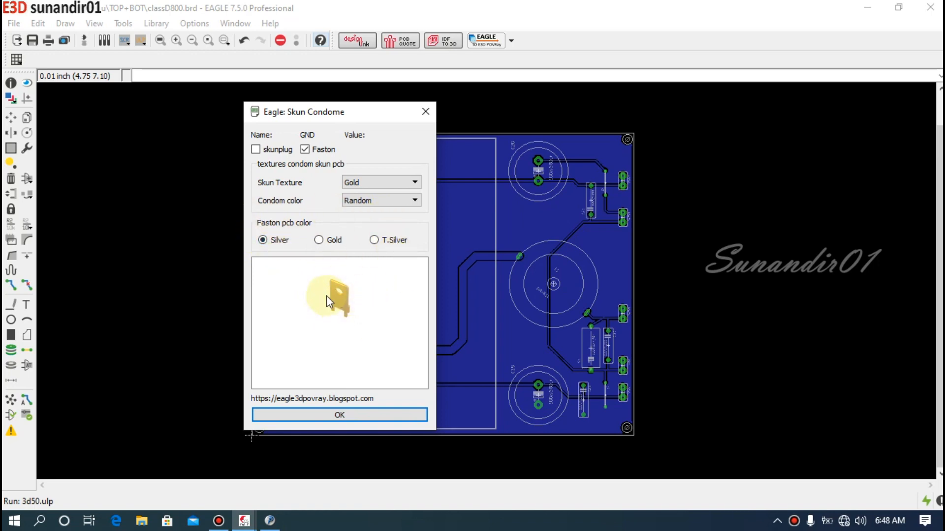
{"action": "left_click", "coordinate": [255, 149]}
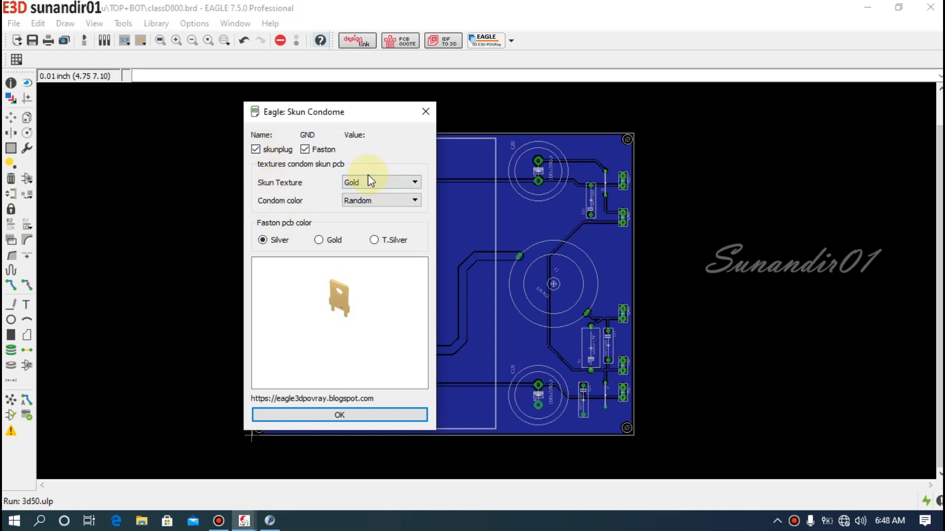
{"action": "left_click", "coordinate": [255, 153]}
{"action": "left_click", "coordinate": [255, 152]}
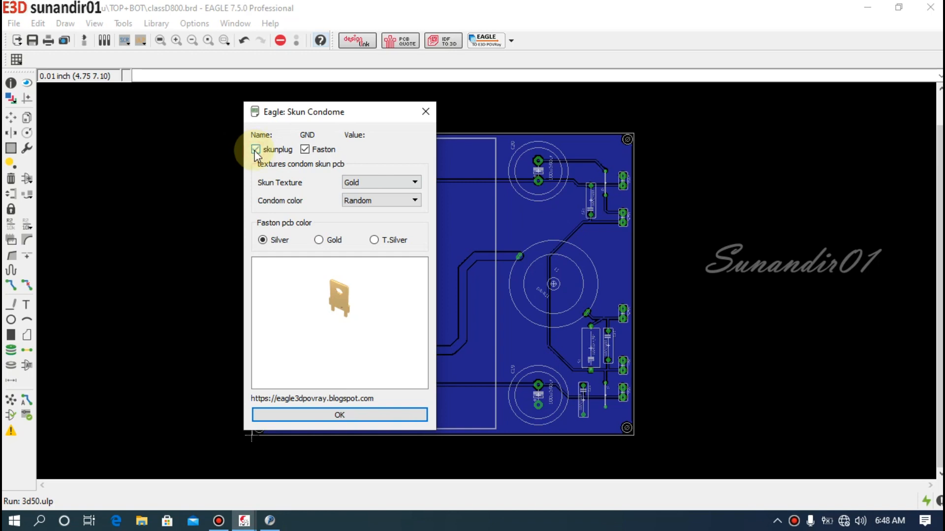
{"action": "left_click", "coordinate": [256, 152]}
{"action": "left_click", "coordinate": [255, 151]}
Set the GND connector's skun texture to Silver and its condom color to Blue, then accept the settings.
{"action": "left_click", "coordinate": [357, 200]}
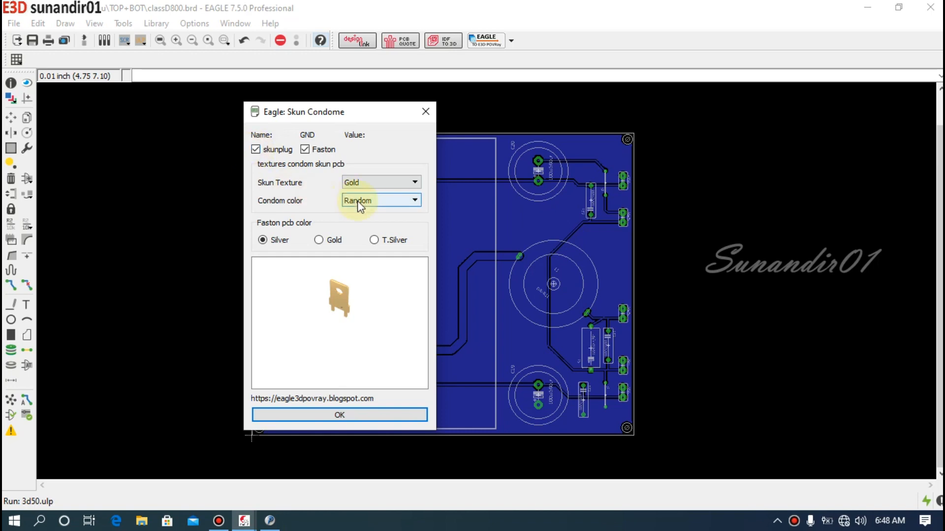
{"action": "left_click", "coordinate": [376, 181]}
{"action": "left_click", "coordinate": [376, 181]}
{"action": "left_click", "coordinate": [375, 182]}
{"action": "left_click", "coordinate": [378, 203]}
{"action": "left_click", "coordinate": [352, 200]}
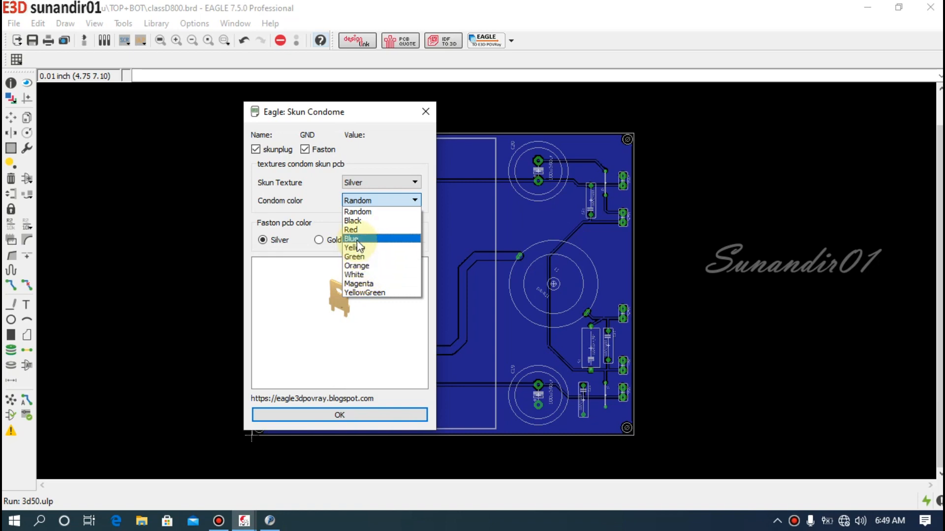
{"action": "left_click", "coordinate": [358, 241]}
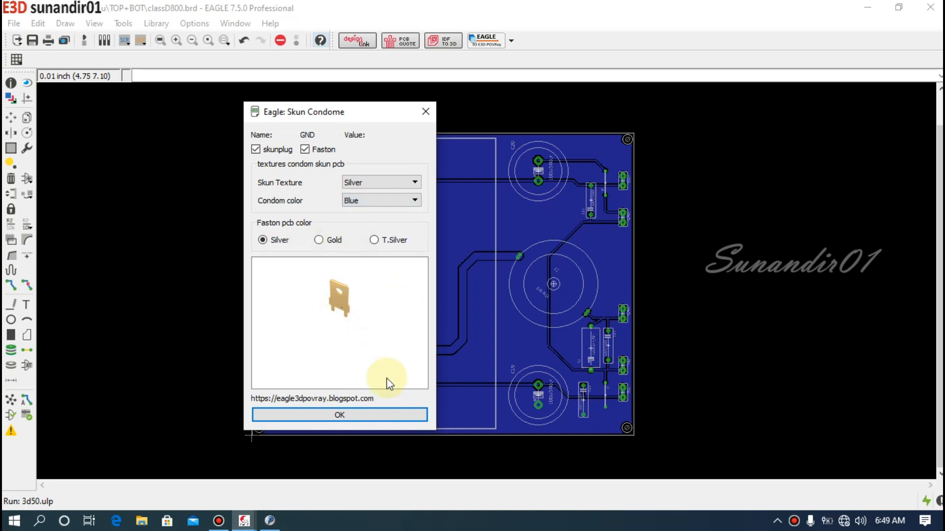
{"action": "left_click", "coordinate": [361, 415]}
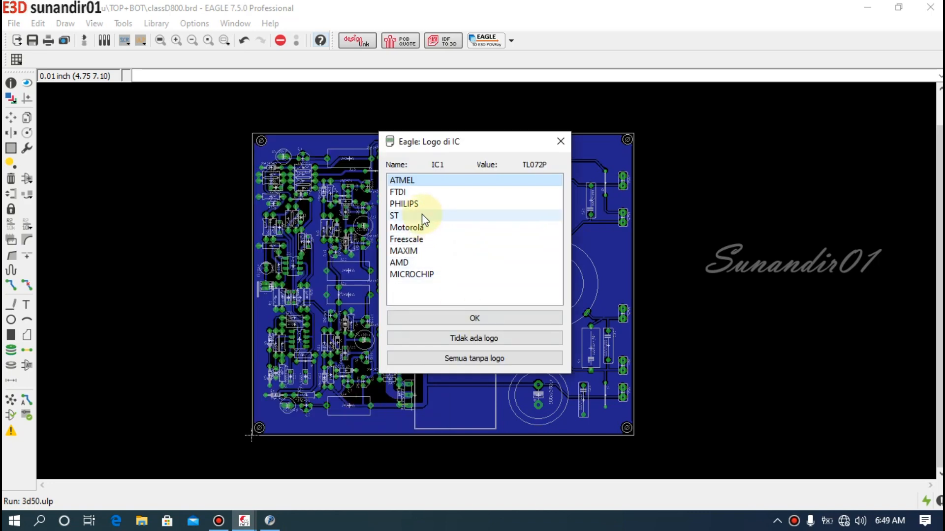
Give IC1 the ST logo, put all ICs in sockets with semua soket, and confirm the logo choice for IC2.
{"action": "left_click", "coordinate": [422, 215]}
{"action": "left_click", "coordinate": [489, 321]}
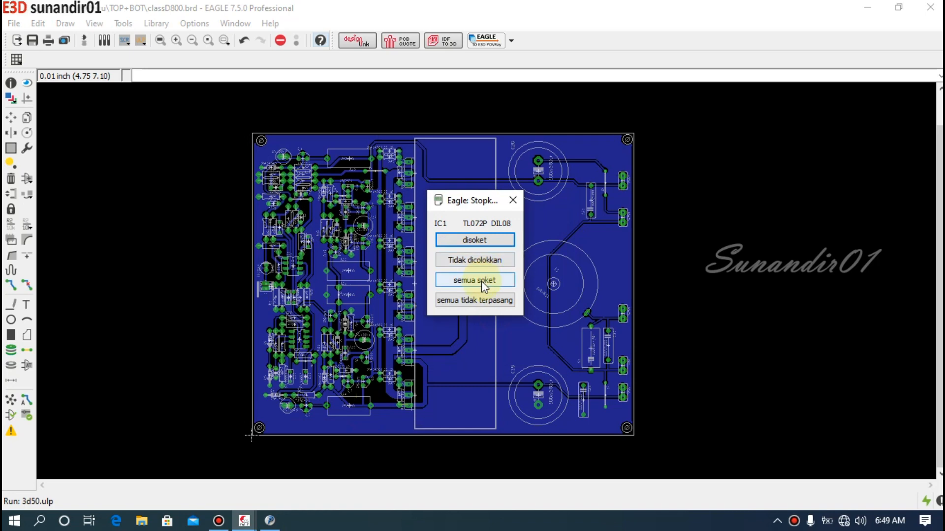
{"action": "left_click", "coordinate": [482, 281]}
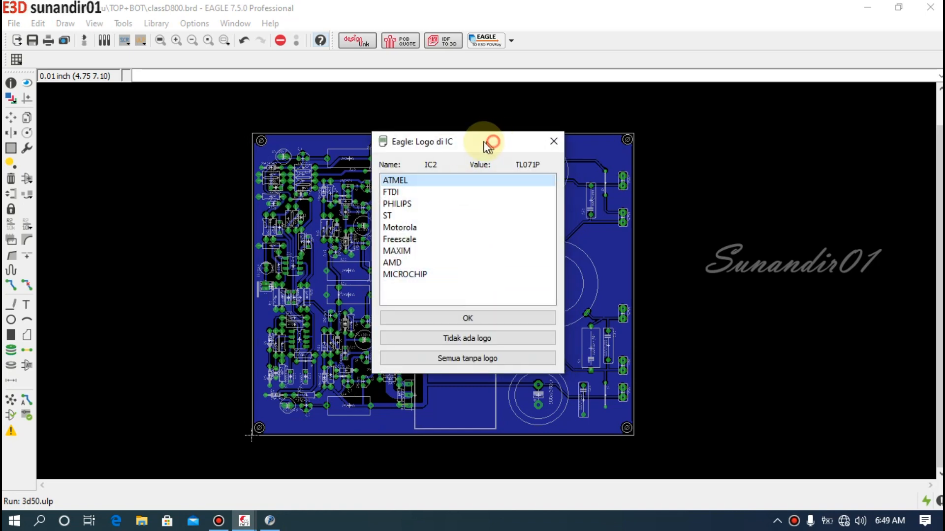
{"action": "left_click", "coordinate": [420, 318]}
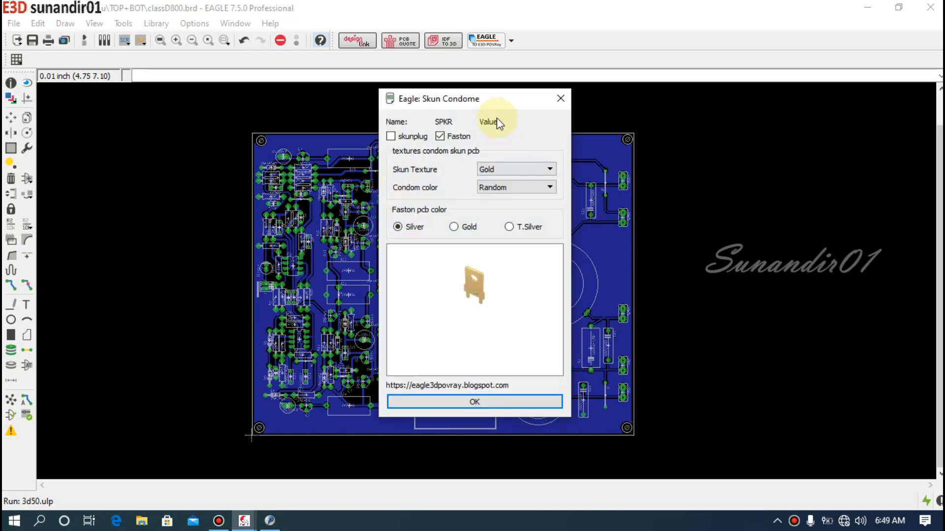
Enable skunplug for the SPKR connector with a Blue condom color and accept its settings.
{"action": "left_click_drag", "start_coordinate": [493, 103], "coordinate": [320, 121]}
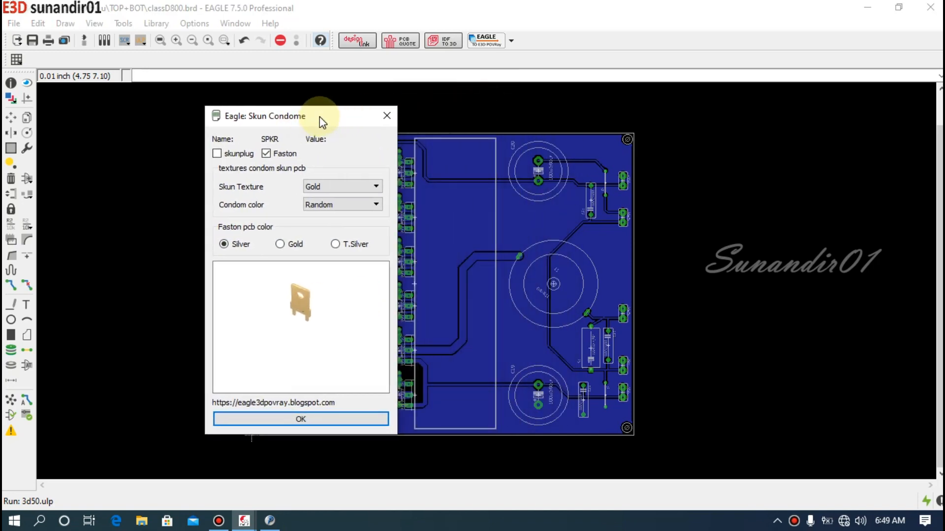
{"action": "left_click", "coordinate": [218, 153]}
{"action": "left_click", "coordinate": [335, 205]}
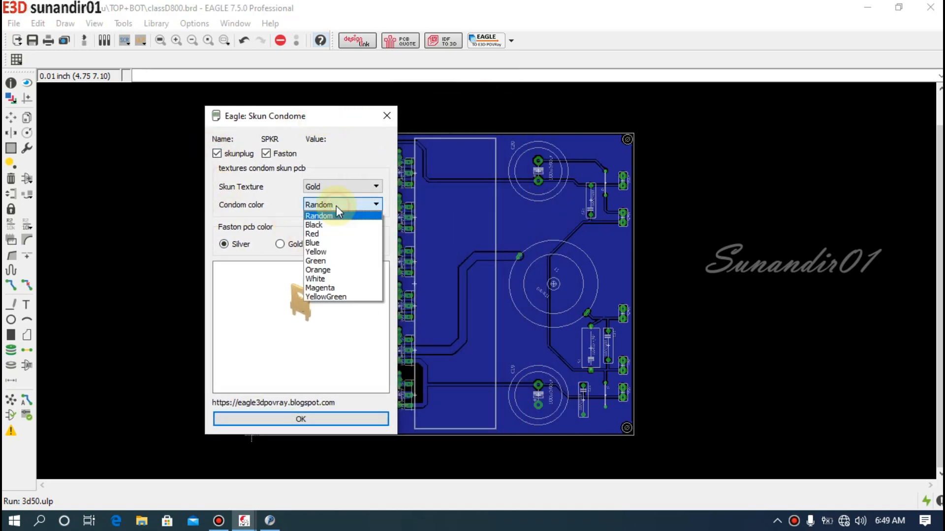
{"action": "left_click", "coordinate": [338, 242]}
{"action": "left_click", "coordinate": [338, 424]}
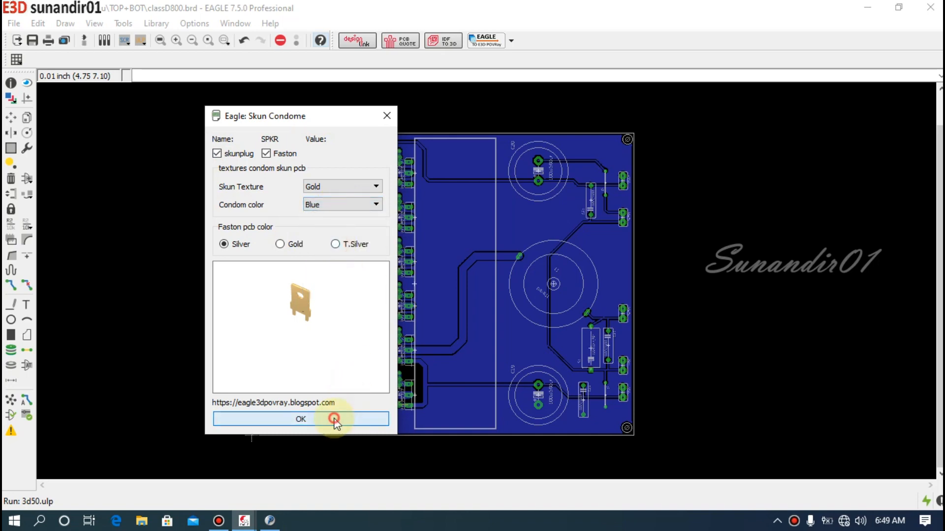
{"action": "left_click", "coordinate": [334, 419]}
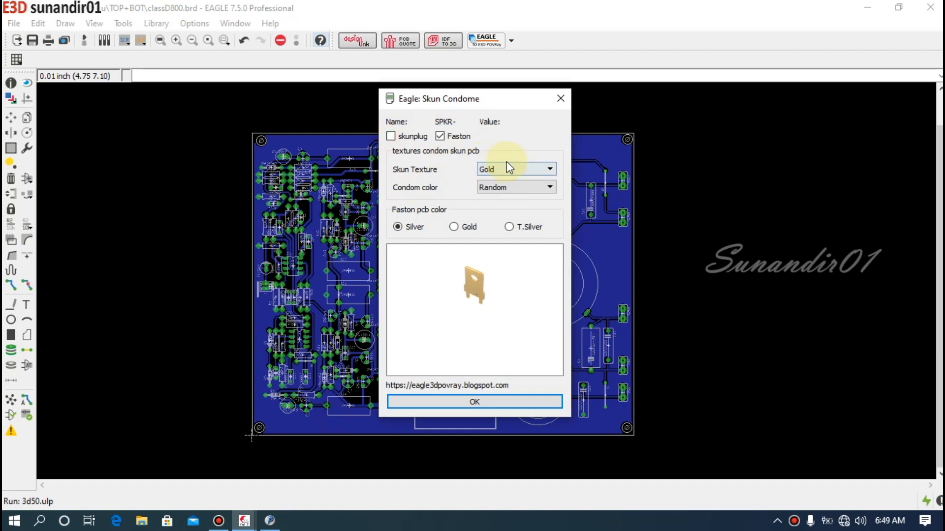
Set the SPKR- connector's skun texture to Silver and condom color to Orange, then accept its settings.
{"action": "left_click", "coordinate": [513, 169]}
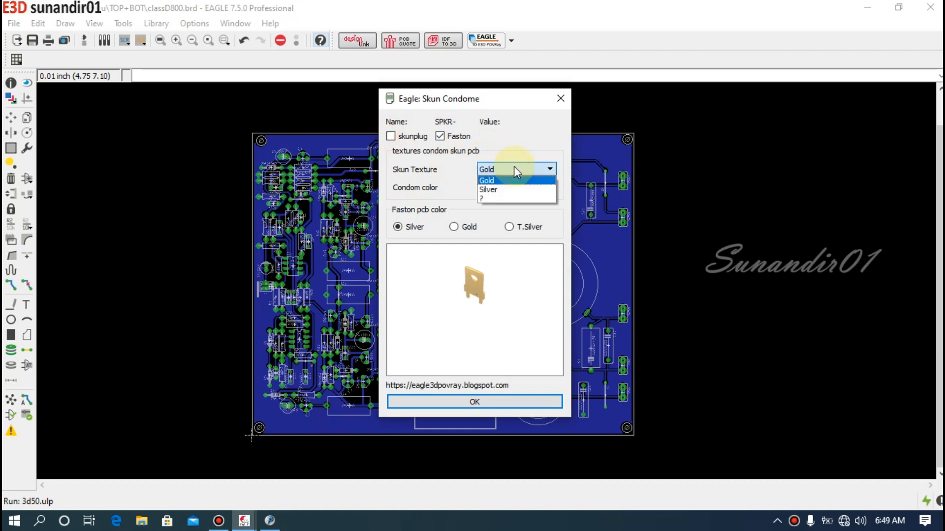
{"action": "left_click", "coordinate": [513, 189]}
{"action": "left_click", "coordinate": [512, 188]}
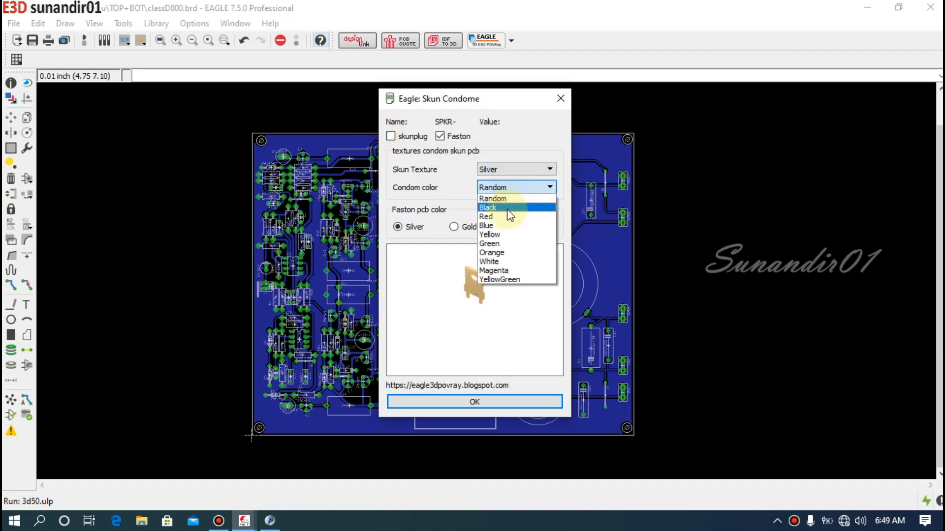
{"action": "left_click", "coordinate": [509, 253]}
{"action": "left_click", "coordinate": [514, 401]}
Enable skunplug for the VCC+ connector with a Silver skun texture and Green condom color, and accept its settings.
{"action": "left_click", "coordinate": [391, 136]}
{"action": "left_click", "coordinate": [502, 167]}
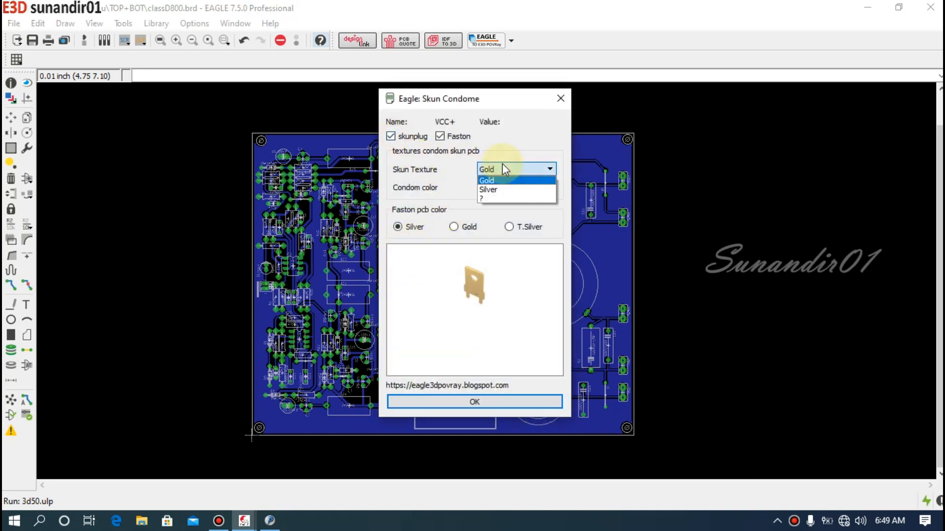
{"action": "left_click", "coordinate": [504, 190]}
{"action": "left_click", "coordinate": [515, 187]}
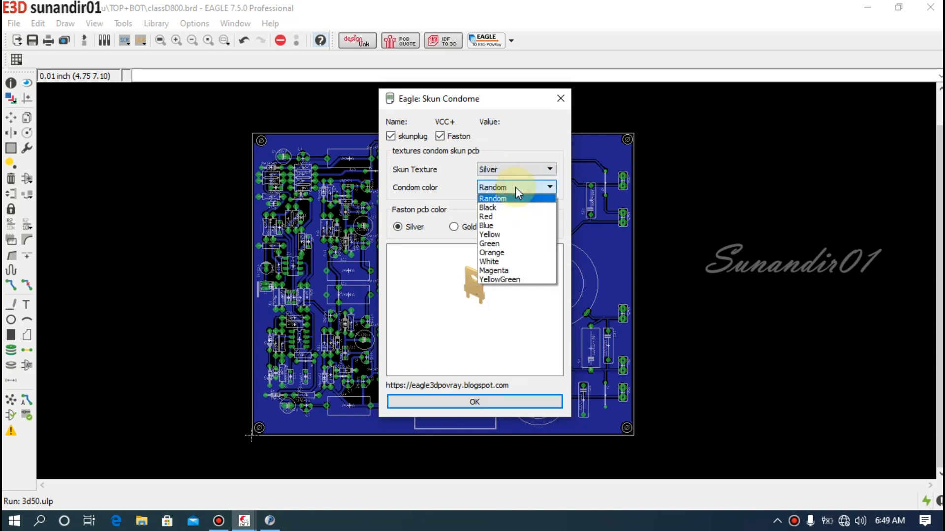
{"action": "left_click", "coordinate": [504, 244]}
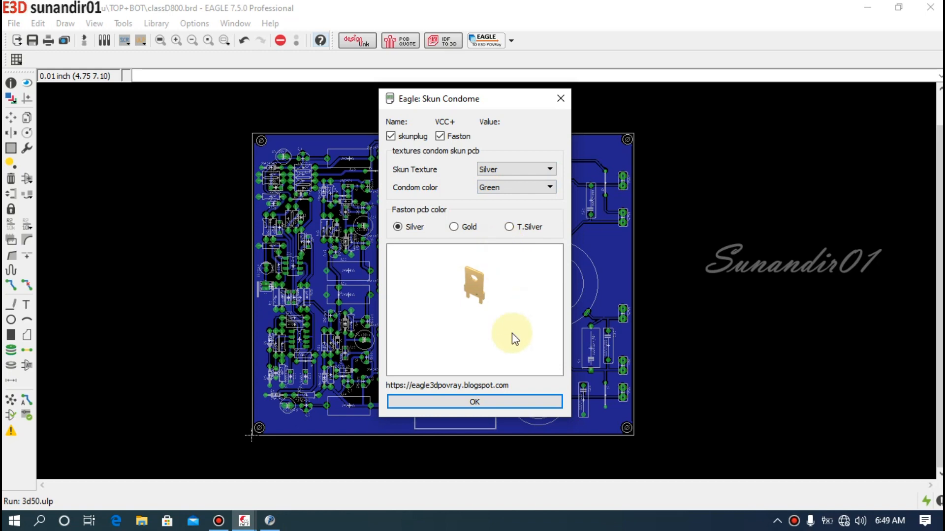
{"action": "left_click", "coordinate": [494, 404]}
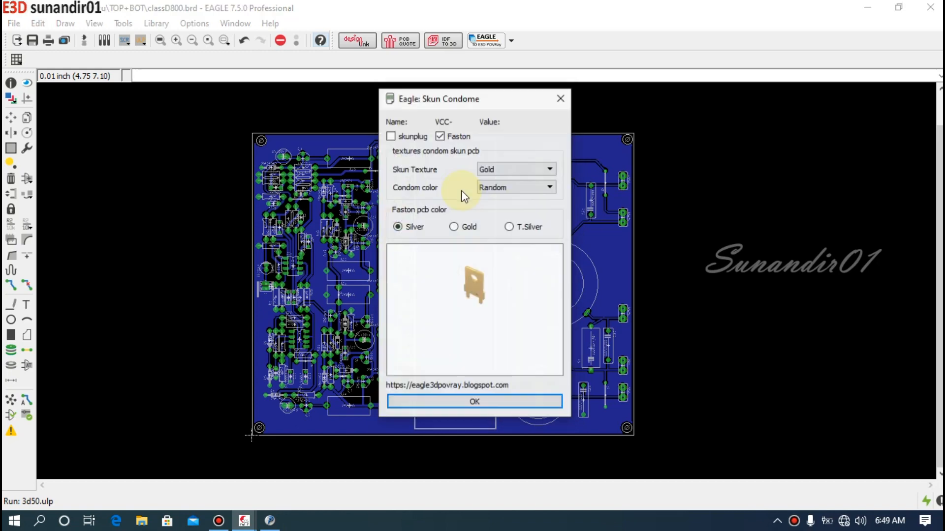
Enable skunplug for the VCC- connector with Silver skun texture and Red condom color, and answer the remaining prompts to finish the export.
{"action": "left_click", "coordinate": [412, 136]}
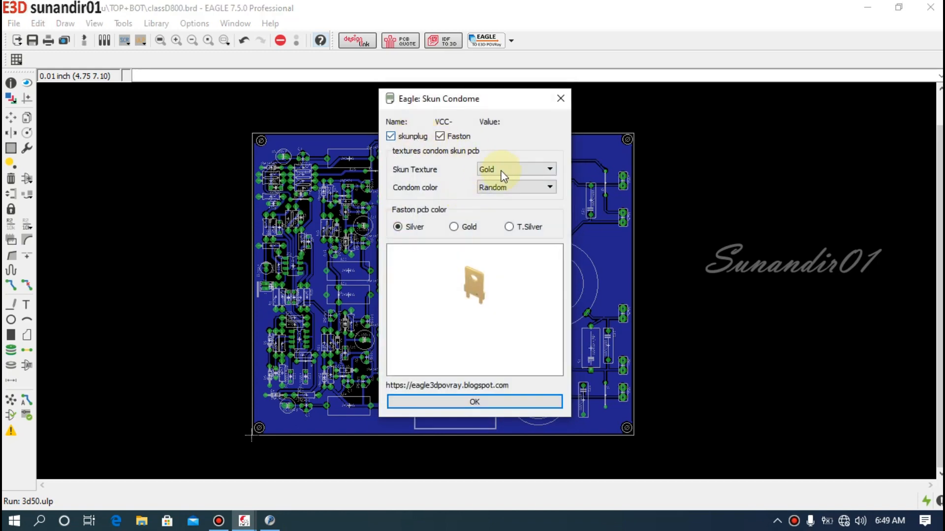
{"action": "left_click", "coordinate": [506, 170]}
{"action": "left_click", "coordinate": [503, 189]}
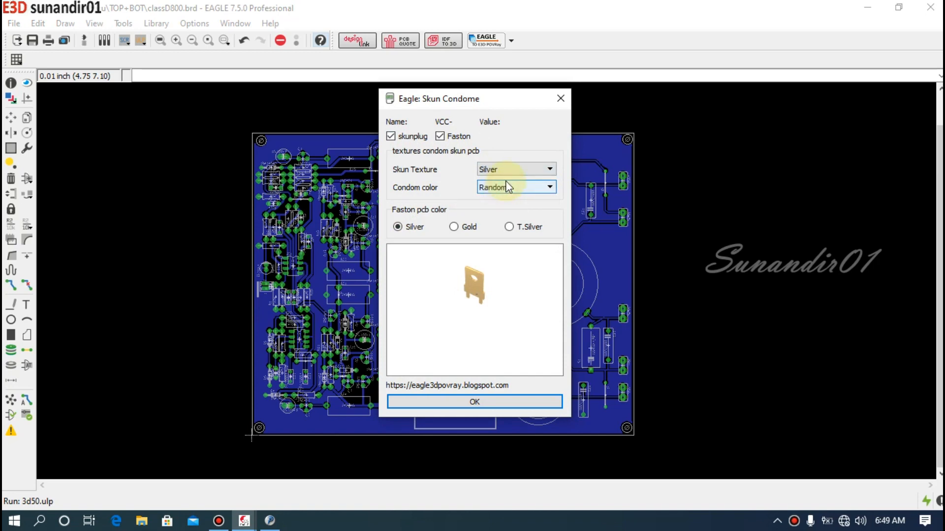
{"action": "left_click", "coordinate": [506, 187]}
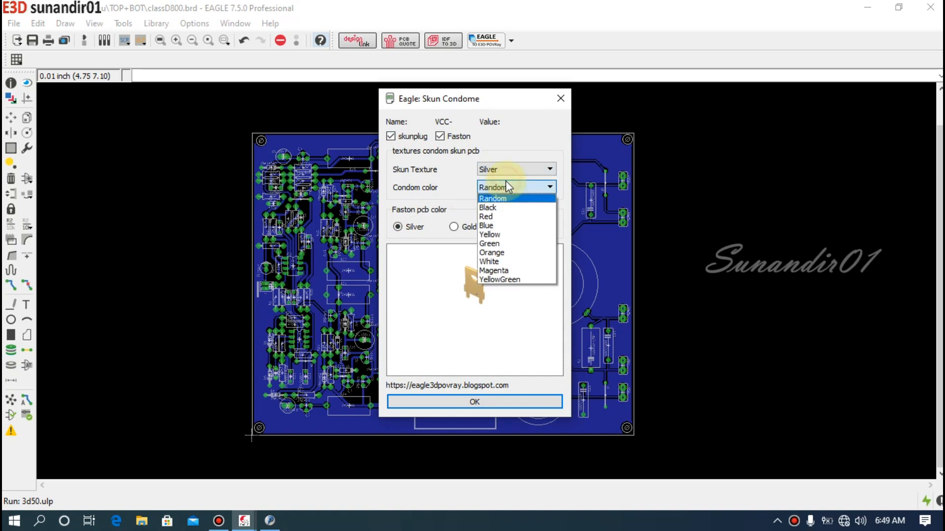
{"action": "left_click", "coordinate": [498, 216]}
{"action": "left_click", "coordinate": [496, 403]}
{"action": "left_click", "coordinate": [476, 231]}
{"action": "left_click", "coordinate": [498, 258]}
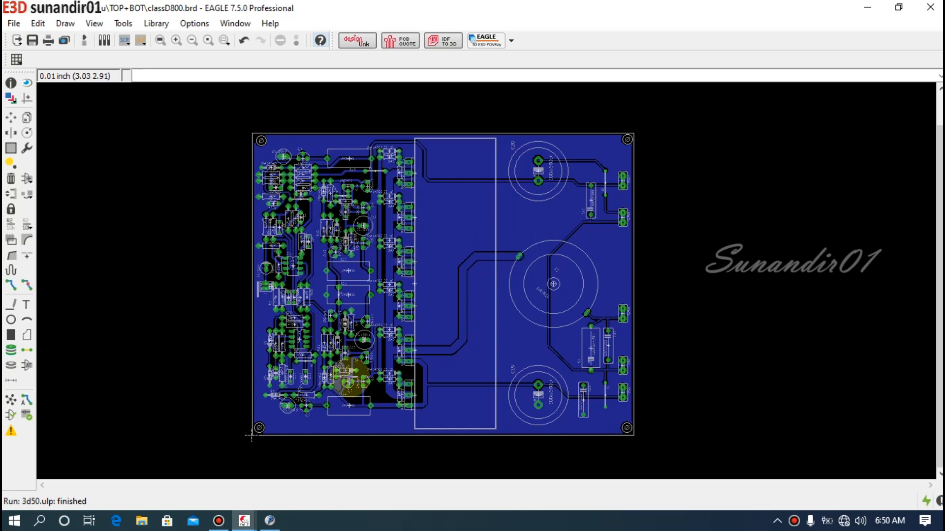
Switch to POV-Ray and open the classD800 scene from the ulp\Render folder of EAGLE-7.5.0.
{"action": "left_click", "coordinate": [271, 519]}
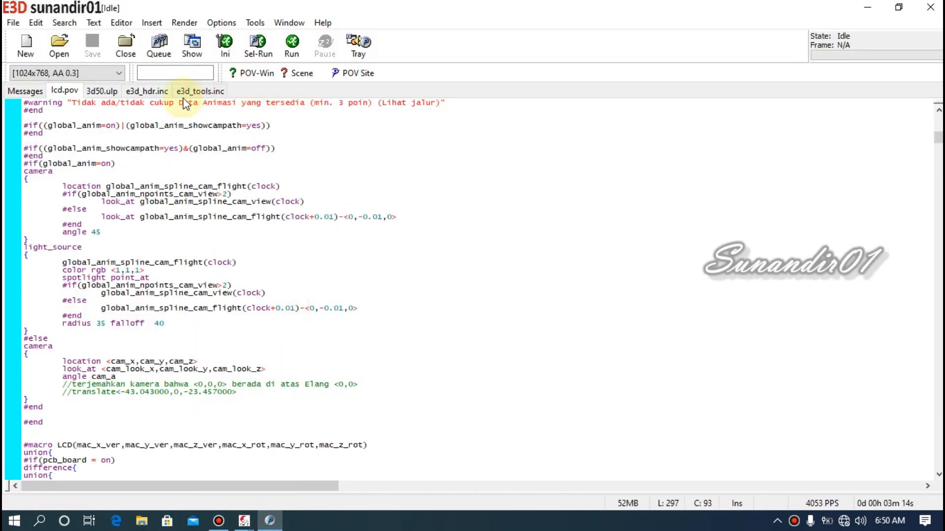
{"action": "left_click", "coordinate": [200, 91]}
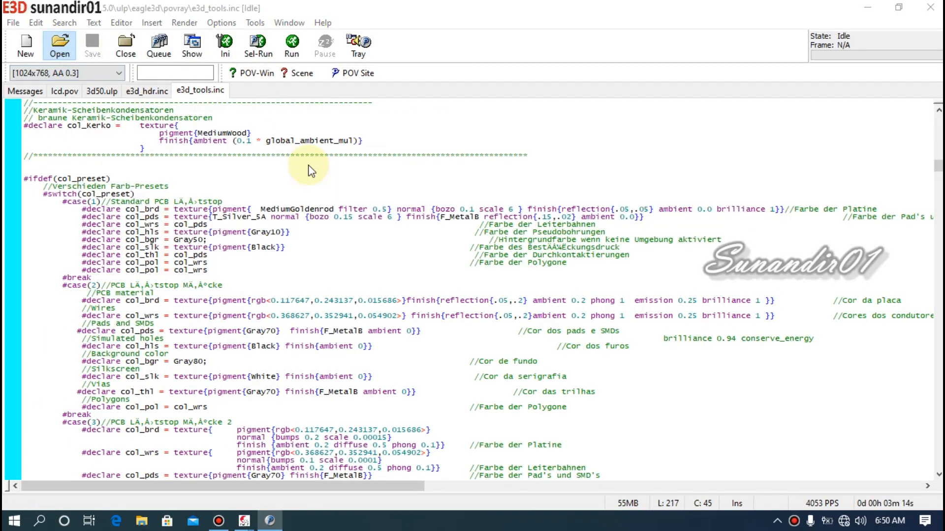
{"action": "left_click", "coordinate": [351, 124]}
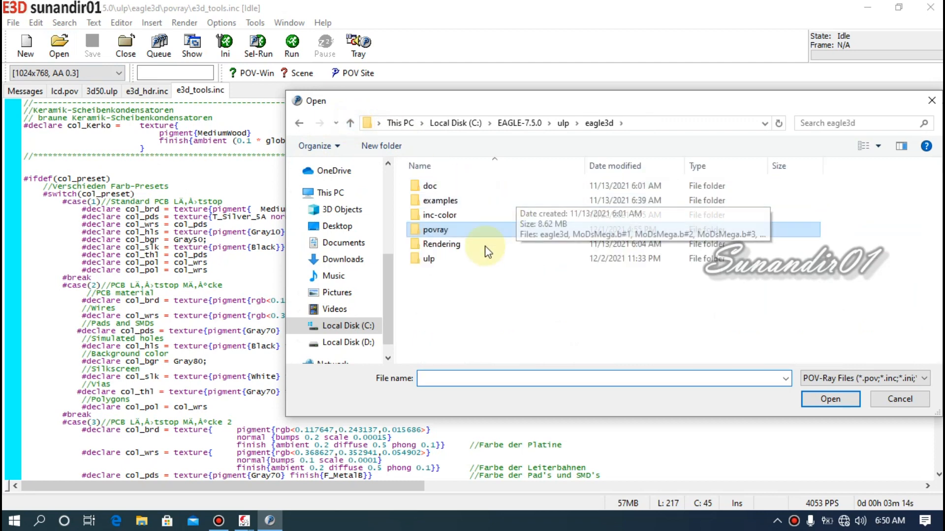
{"action": "left_click", "coordinate": [351, 123]}
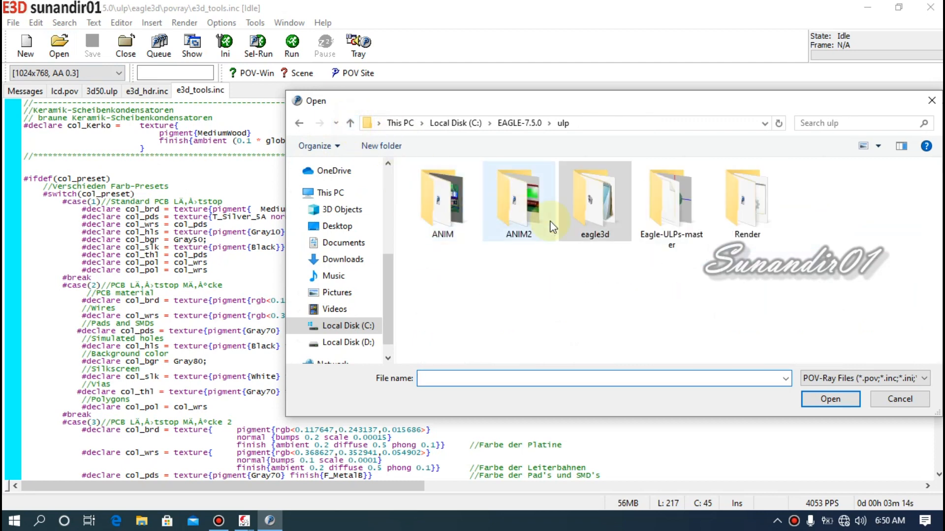
{"action": "double_click", "coordinate": [748, 202]}
{"action": "left_click", "coordinate": [433, 185]}
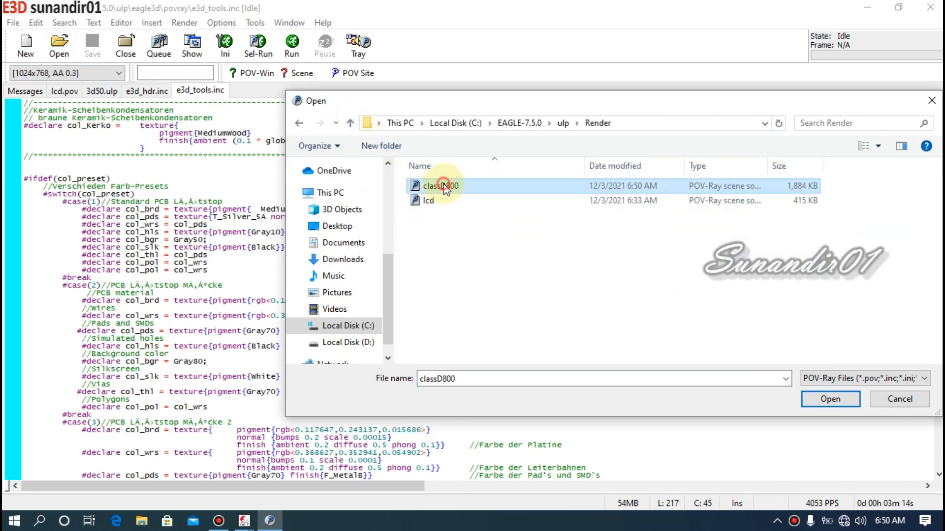
{"action": "key", "text": "Return"}
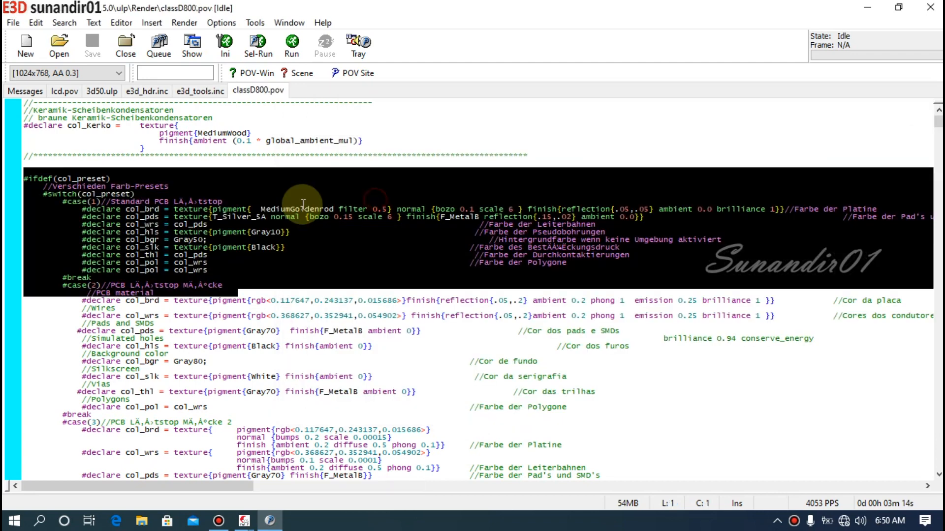
Render classD800.pov at 1024x768 with AA 0.3 and inspect the board image, including at full-screen size.
{"action": "left_click", "coordinate": [292, 46]}
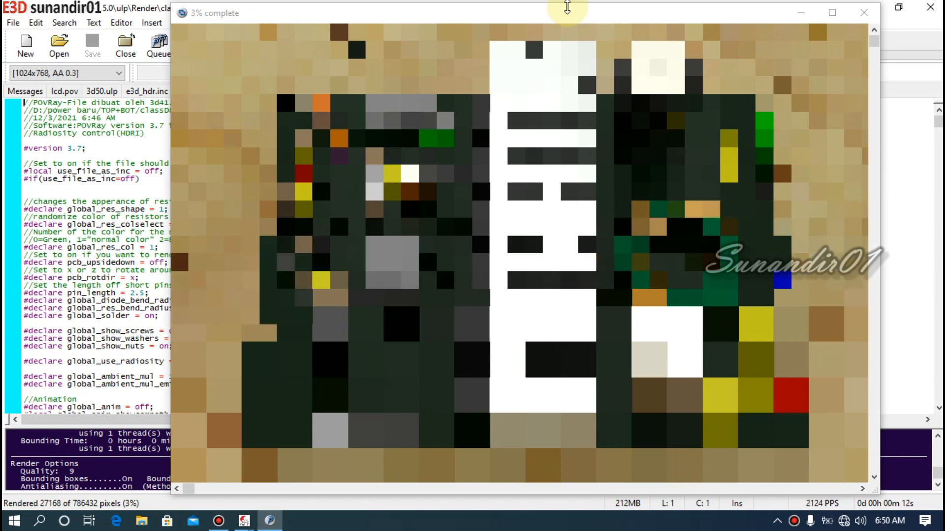
{"action": "left_click_drag", "start_coordinate": [578, 12], "coordinate": [631, 8]}
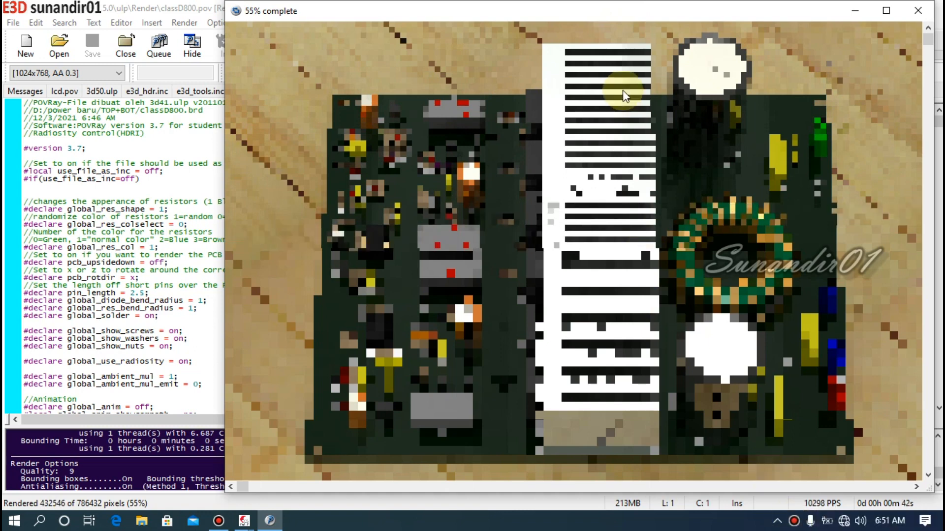
{"action": "left_click_drag", "start_coordinate": [619, 12], "coordinate": [577, 14]}
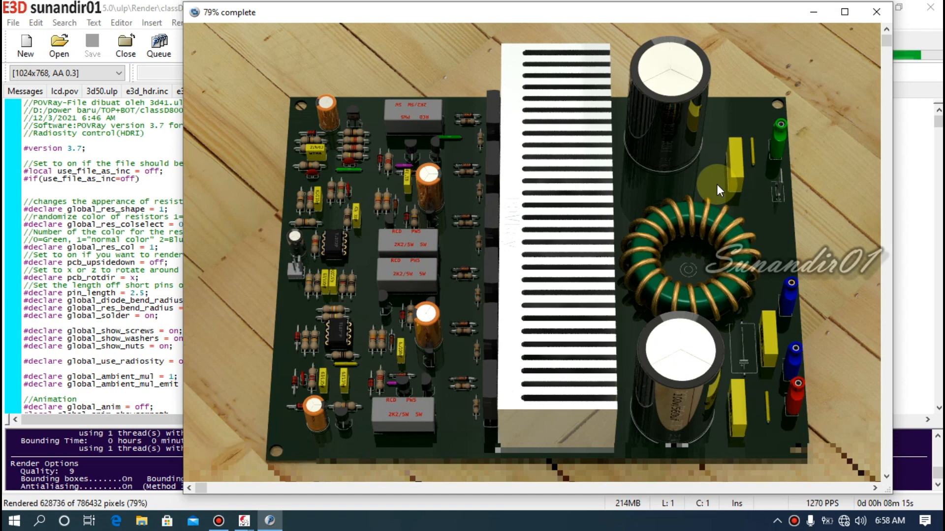
{"action": "left_click_drag", "start_coordinate": [887, 42], "coordinate": [870, 314]}
{"action": "mouse_move", "coordinate": [863, 243]}
{"action": "left_mouse_down"}
{"action": "mouse_move", "coordinate": [858, 212]}
{"action": "mouse_move", "coordinate": [859, 237]}
{"action": "left_mouse_up"}
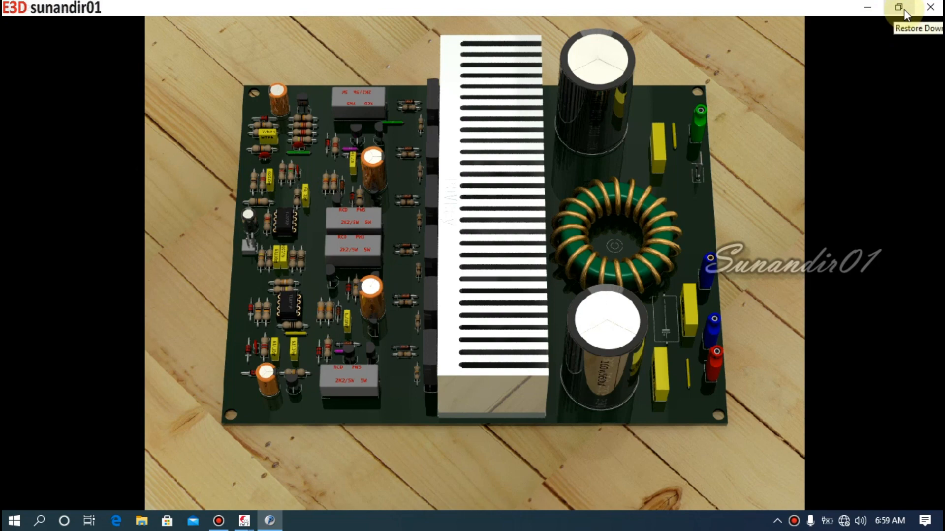
{"action": "left_click", "coordinate": [941, 27]}
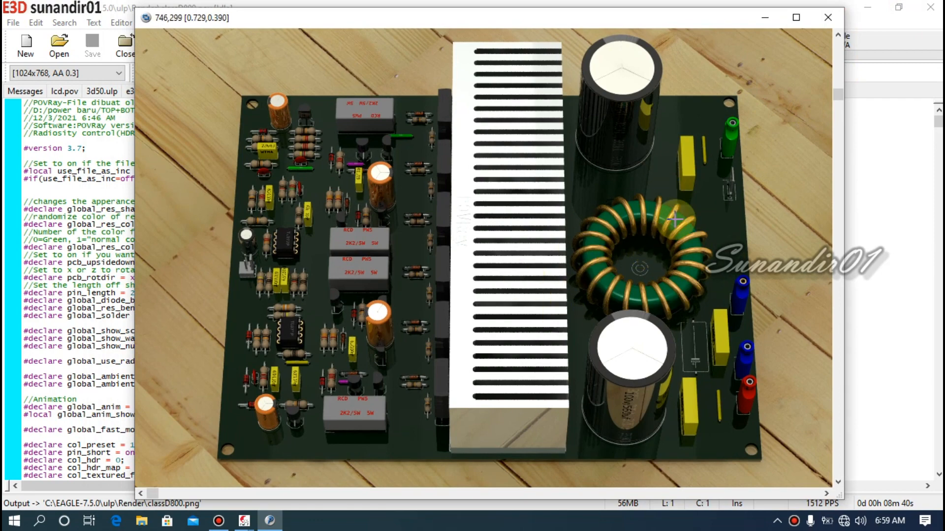
Close the render preview and examine the component declarations in classD800.pov, from capacitors and diodes to resistors and connectors.
{"action": "left_click", "coordinate": [828, 17]}
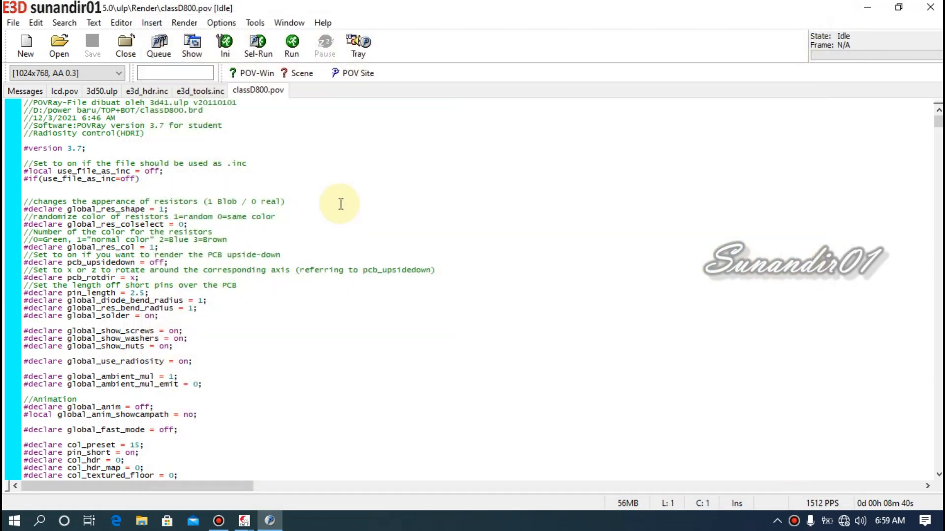
{"action": "scroll", "coordinate": [341, 203], "scroll_direction": "down", "scroll_amount": 20}
{"action": "scroll", "coordinate": [398, 336], "scroll_direction": "down", "scroll_amount": 20}
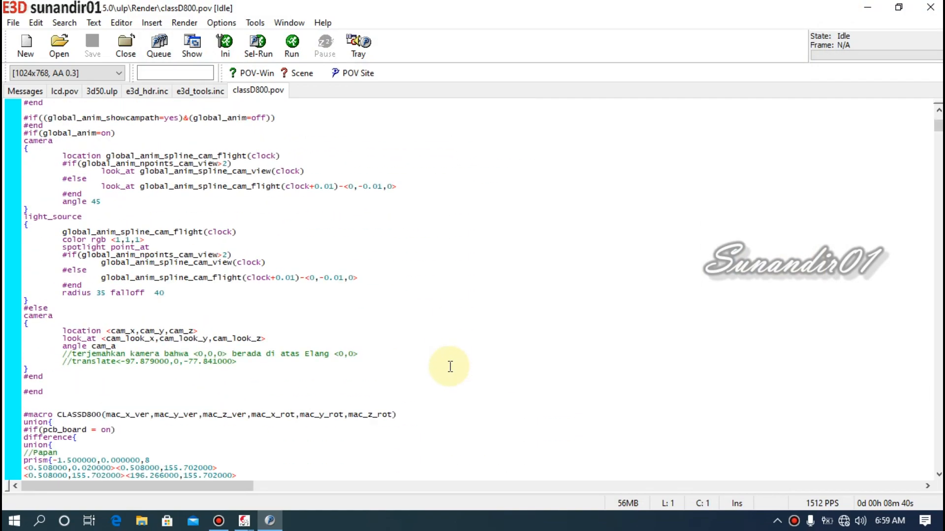
{"action": "scroll", "coordinate": [451, 366], "scroll_direction": "down", "scroll_amount": 20}
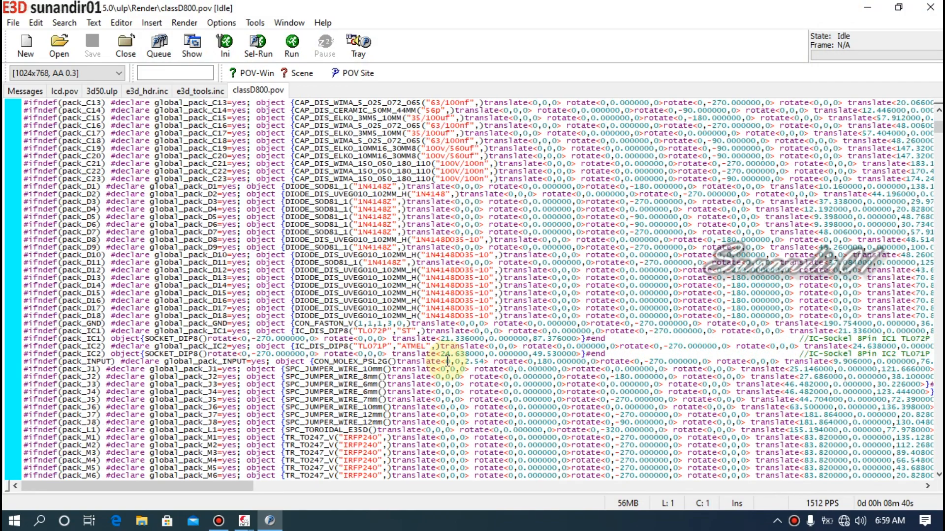
{"action": "scroll", "coordinate": [447, 362], "scroll_direction": "down", "scroll_amount": 20}
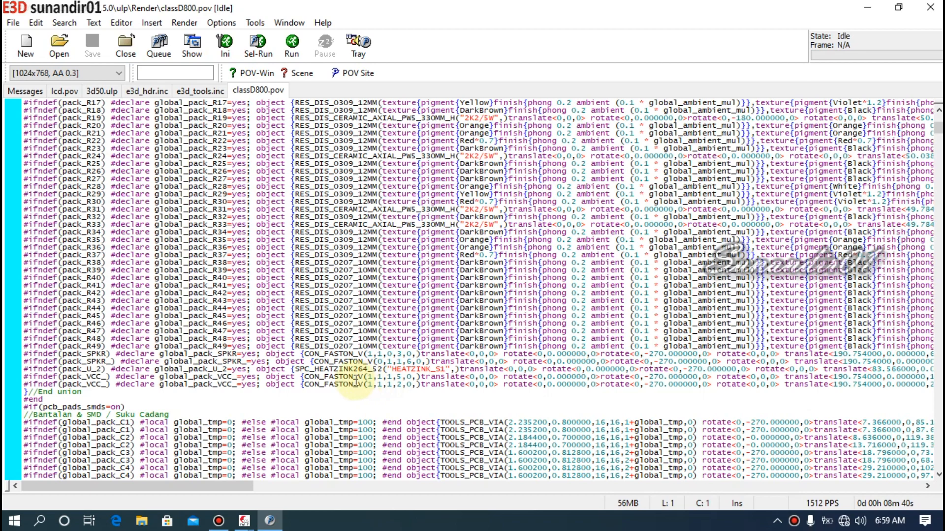
{"action": "scroll", "coordinate": [465, 363], "scroll_direction": "up", "scroll_amount": 15}
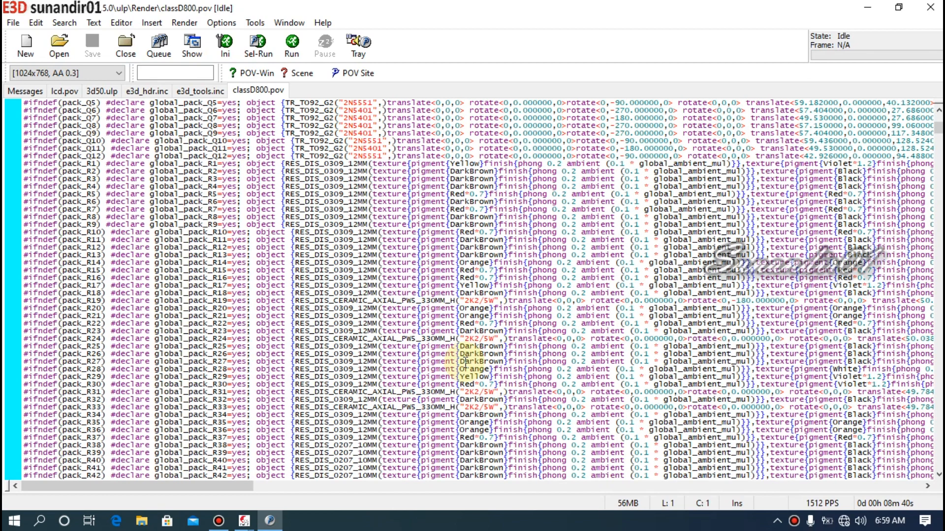
{"action": "scroll", "coordinate": [465, 364], "scroll_direction": "up", "scroll_amount": 2}
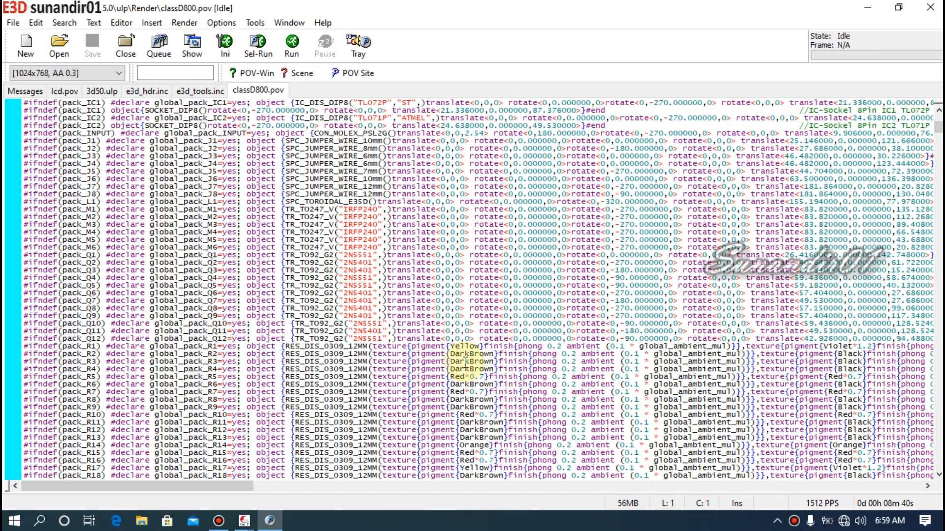
{"action": "scroll", "coordinate": [465, 363], "scroll_direction": "up", "scroll_amount": 1}
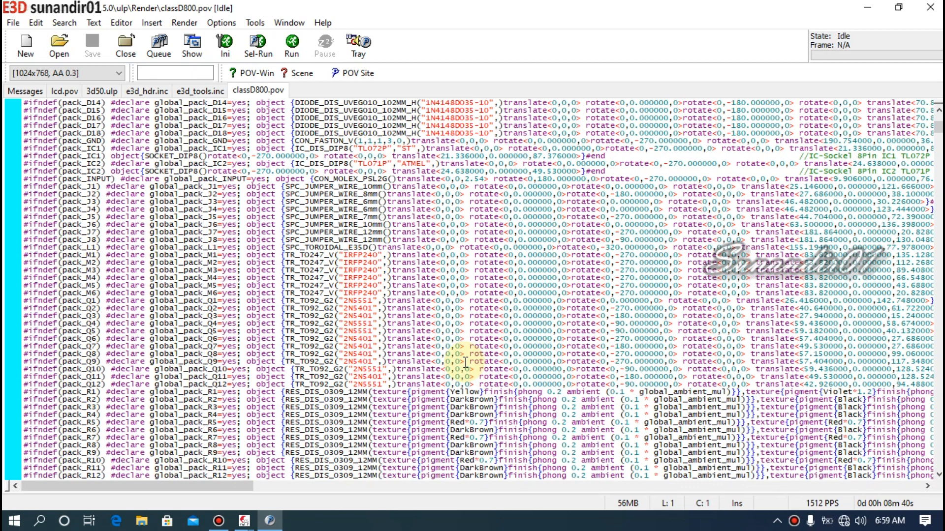
{"action": "scroll", "coordinate": [466, 363], "scroll_direction": "up", "scroll_amount": 7}
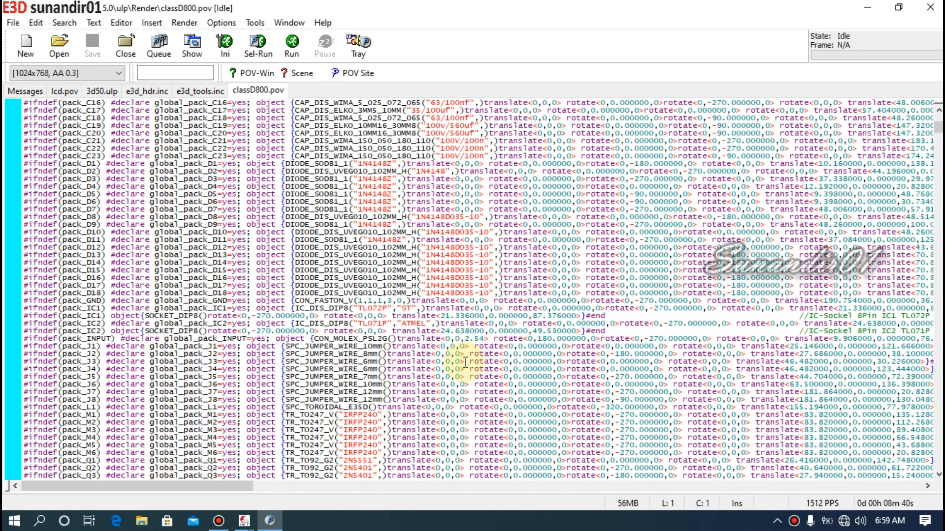
{"action": "scroll", "coordinate": [465, 363], "scroll_direction": "up", "scroll_amount": 5}
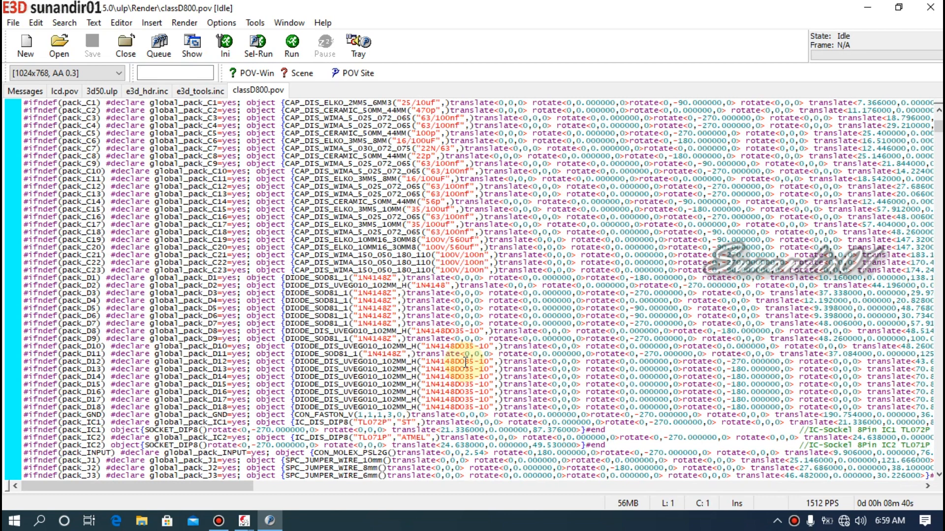
{"action": "scroll", "coordinate": [465, 363], "scroll_direction": "up", "scroll_amount": 3}
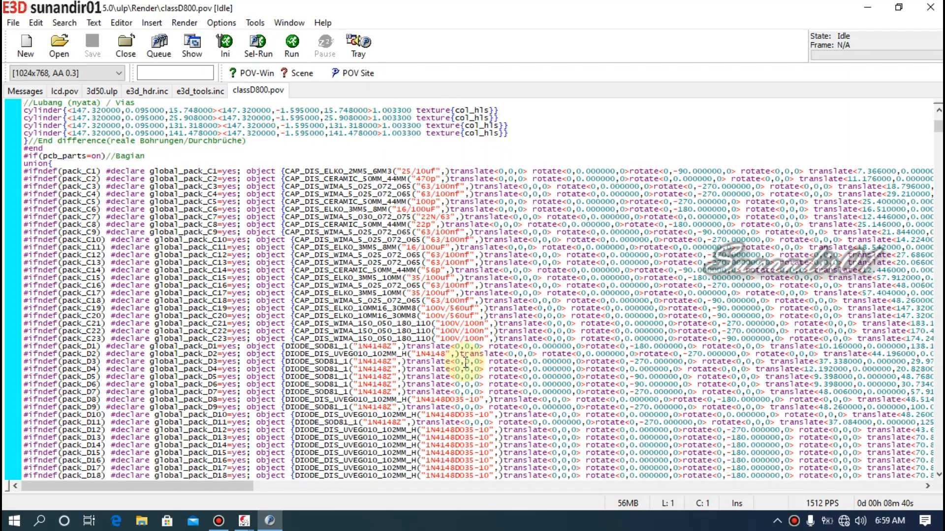
{"action": "scroll", "coordinate": [466, 363], "scroll_direction": "down", "scroll_amount": 1}
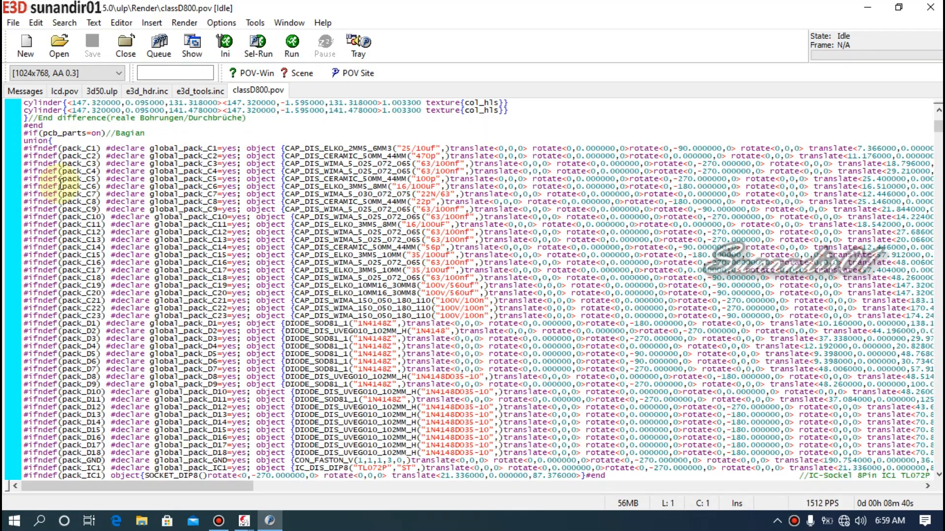
Open e3d_special.inc and e3d_special2.inc together from the ulp\eagle3d\povray folder of EAGLE-7.5.0.
{"action": "left_click", "coordinate": [66, 57]}
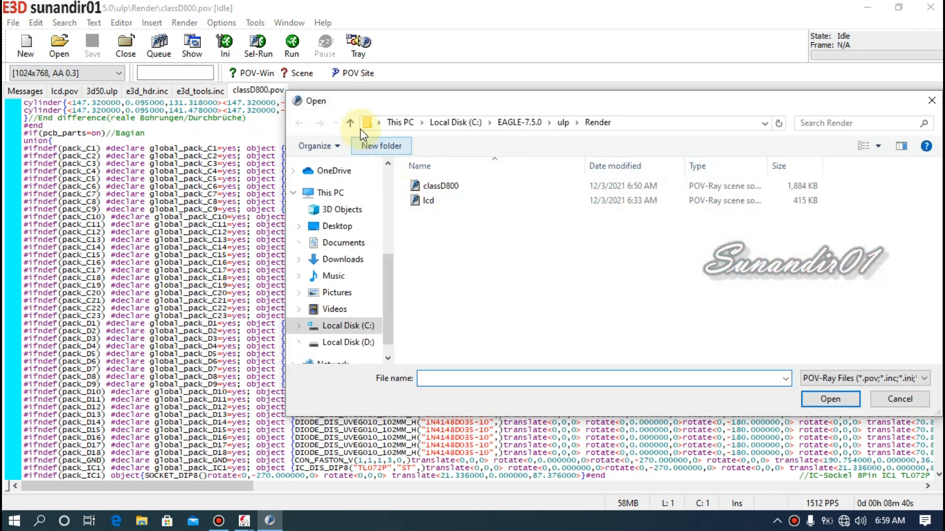
{"action": "left_click", "coordinate": [350, 123]}
{"action": "left_click", "coordinate": [591, 217]}
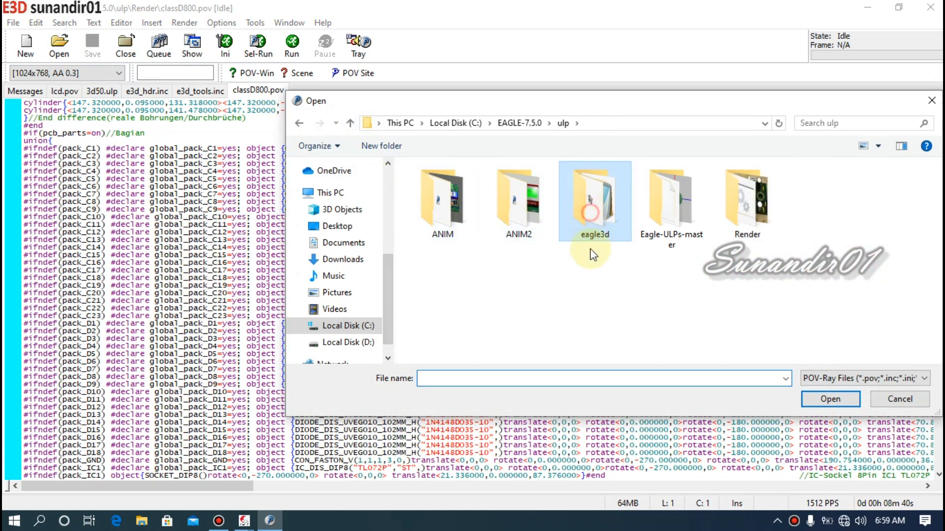
{"action": "double_click", "coordinate": [595, 240]}
{"action": "left_click", "coordinate": [435, 230]}
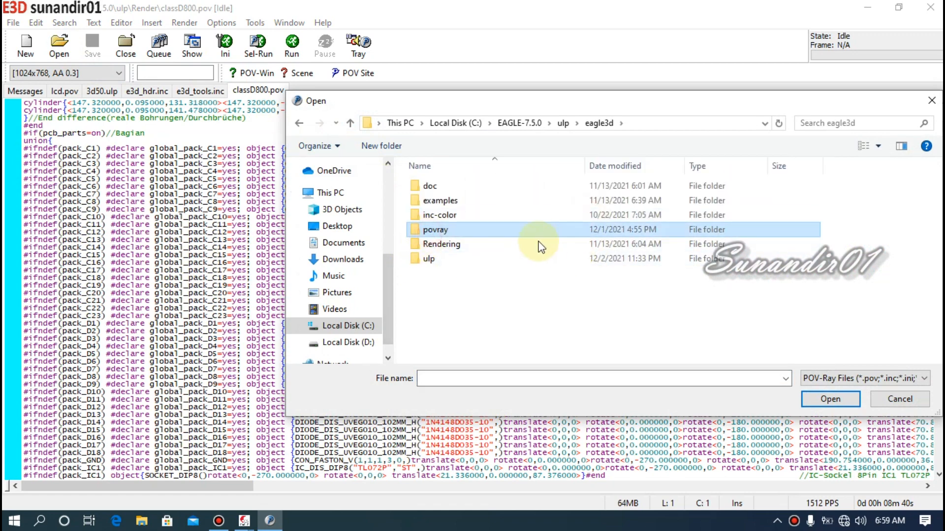
{"action": "left_click_drag", "start_coordinate": [674, 107], "coordinate": [492, 77]}
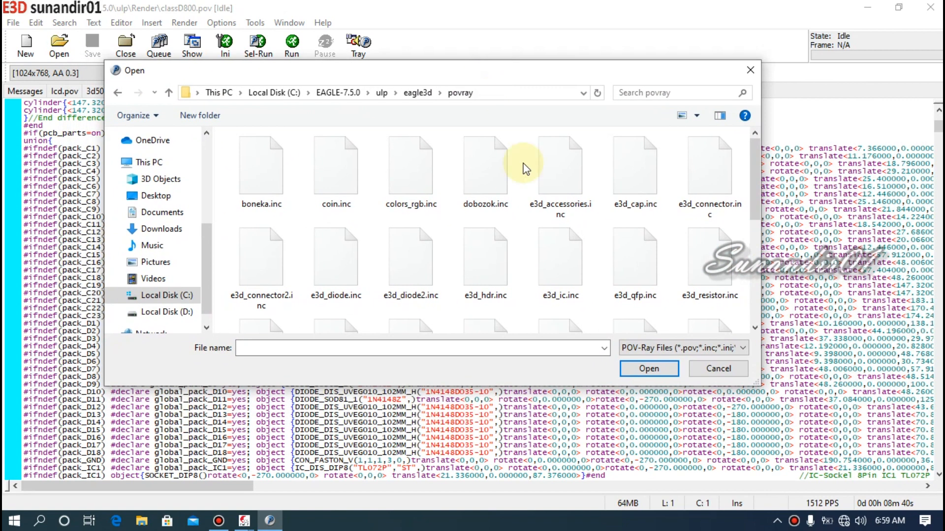
{"action": "left_click_drag", "start_coordinate": [522, 387], "coordinate": [525, 509]}
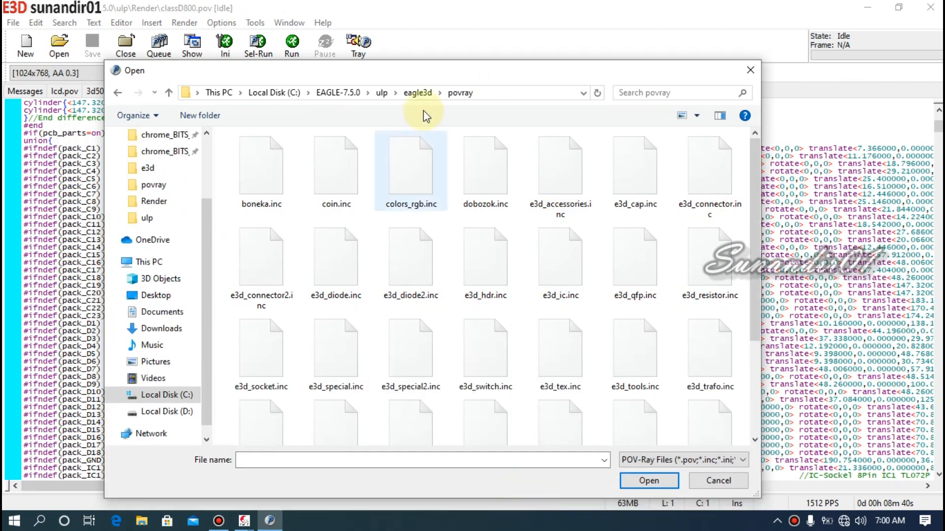
{"action": "left_click_drag", "start_coordinate": [499, 75], "coordinate": [501, 38]}
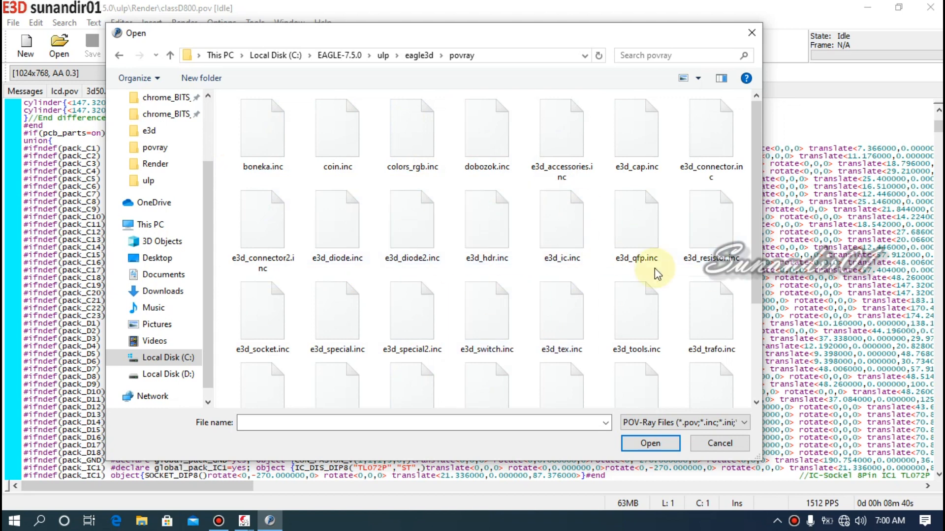
{"action": "left_click_drag", "start_coordinate": [759, 183], "coordinate": [755, 217]}
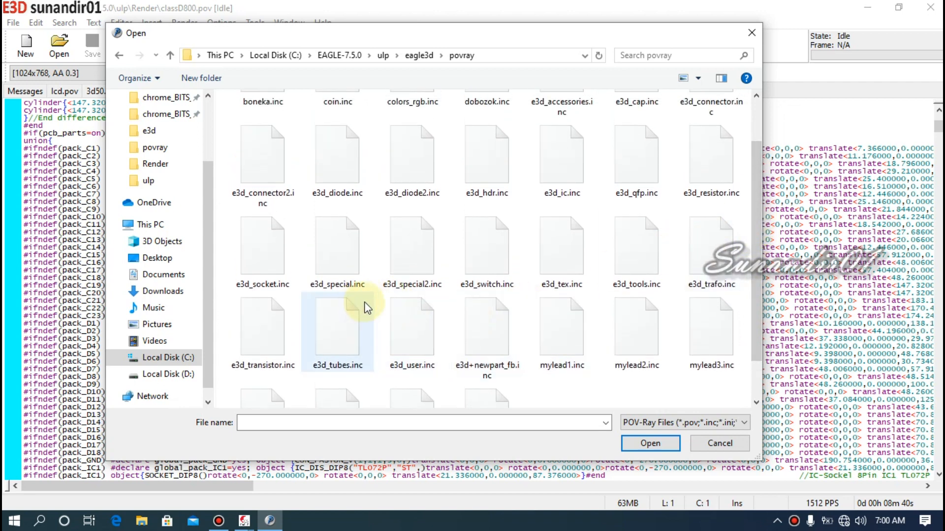
{"action": "left_click", "coordinate": [337, 268]}
{"action": "left_click", "coordinate": [426, 264], "text": "ctrl"}
{"action": "left_click", "coordinate": [663, 442]}
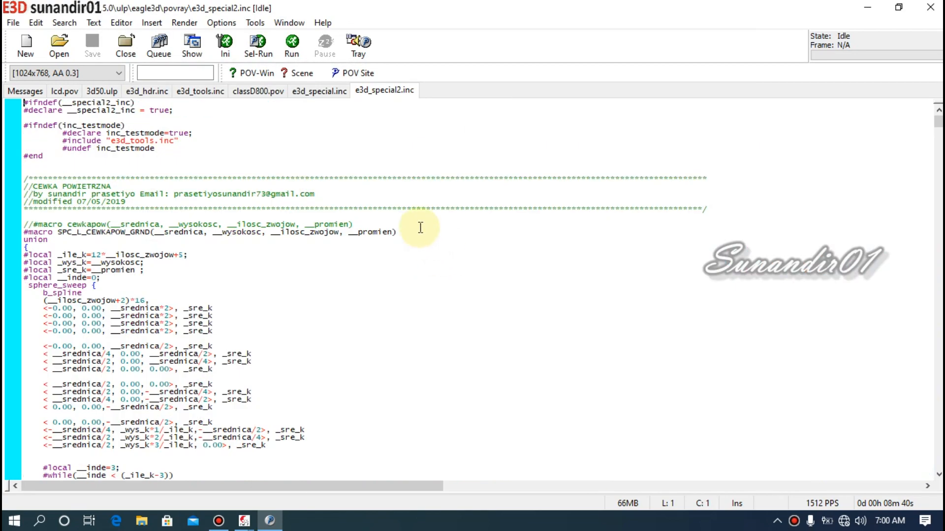
Return to classD800.pov and look through the part list for the special component macros, such as jumper wires and toroid.
{"action": "left_click", "coordinate": [263, 91]}
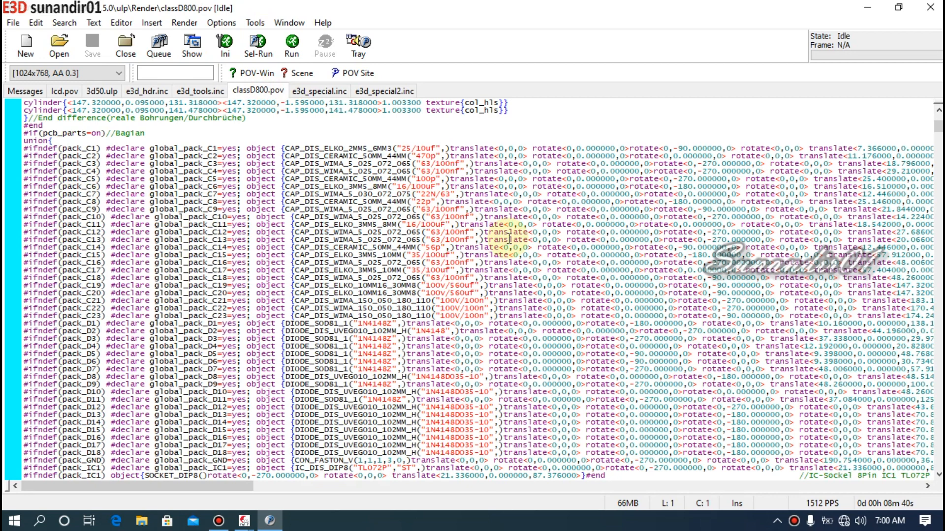
{"action": "scroll", "coordinate": [510, 240], "scroll_direction": "down", "scroll_amount": 2}
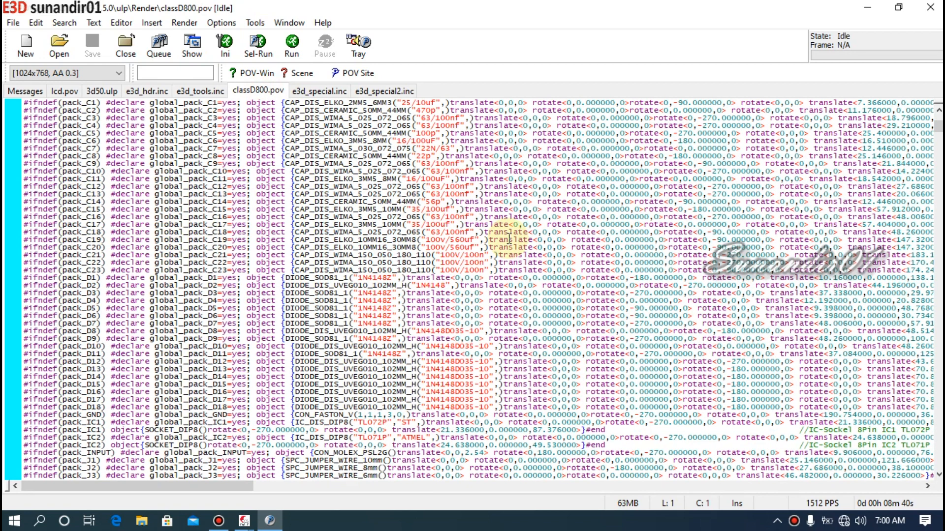
{"action": "scroll", "coordinate": [509, 240], "scroll_direction": "down", "scroll_amount": 3}
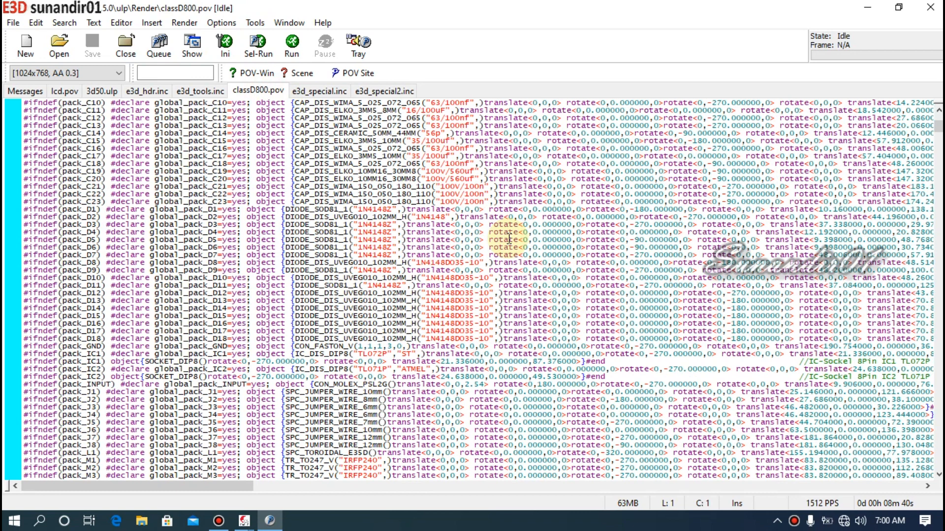
{"action": "scroll", "coordinate": [510, 239], "scroll_direction": "down", "scroll_amount": 4}
{"action": "scroll", "coordinate": [509, 240], "scroll_direction": "down", "scroll_amount": 2}
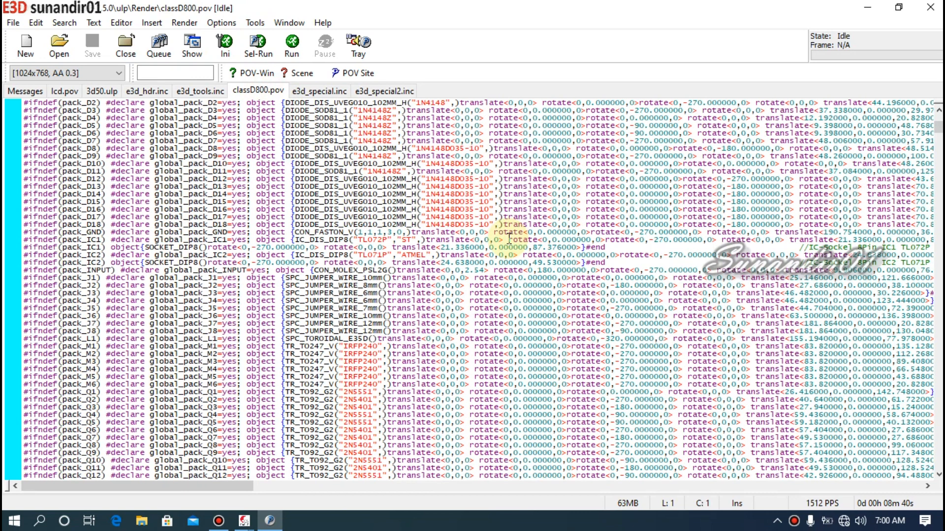
{"action": "scroll", "coordinate": [509, 240], "scroll_direction": "down", "scroll_amount": 1}
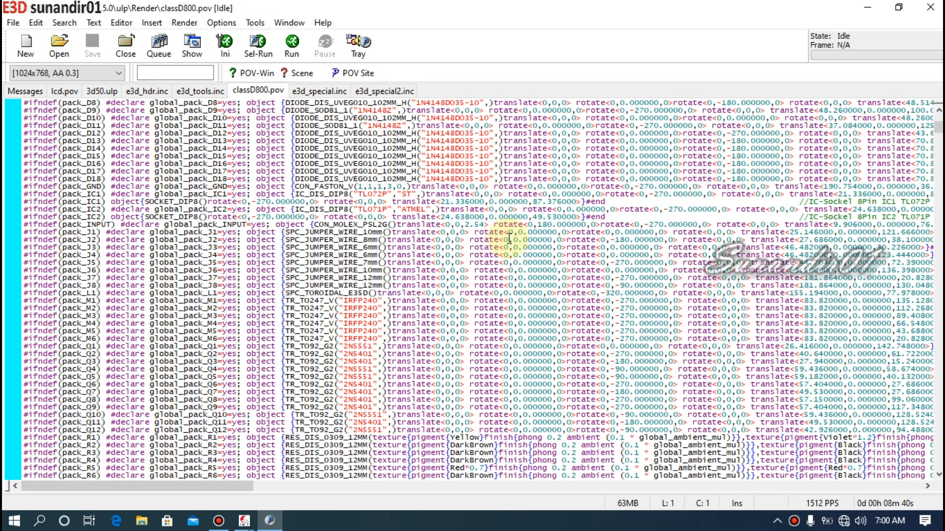